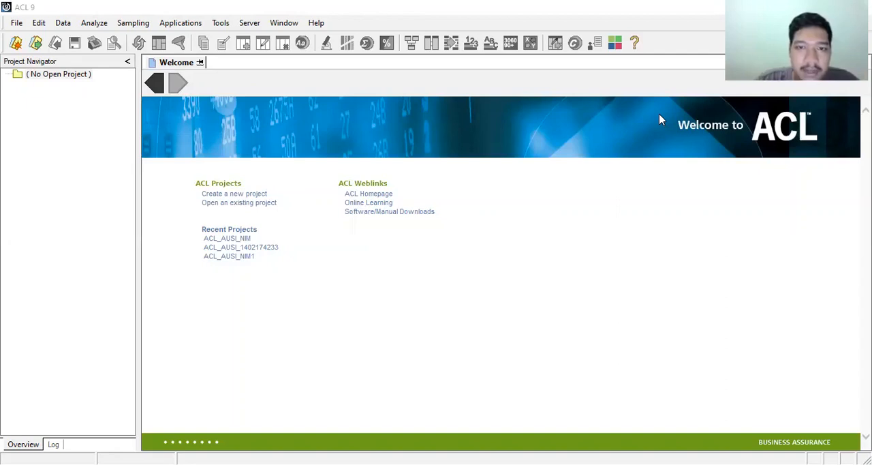
Open the recent project ACL_AUSI_NIM1, then close and delete its existing Trans_by_code table.
{"action": "left_click", "coordinate": [232, 256]}
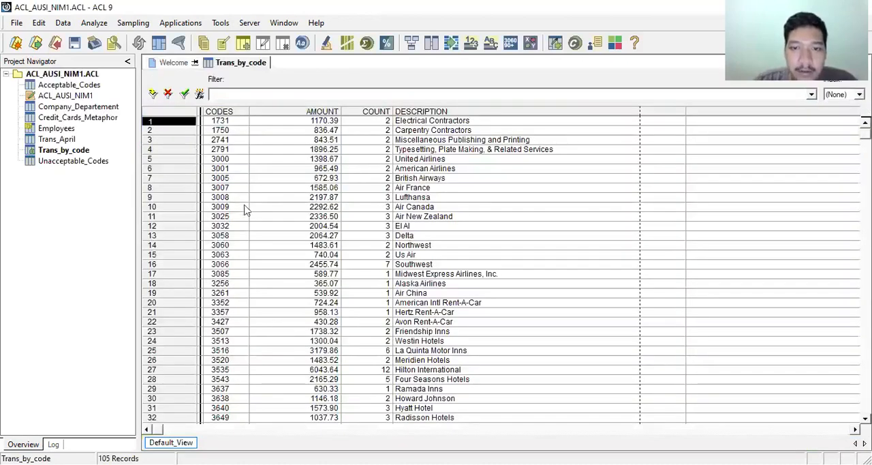
{"action": "right_click", "coordinate": [74, 151]}
{"action": "left_click", "coordinate": [97, 174]}
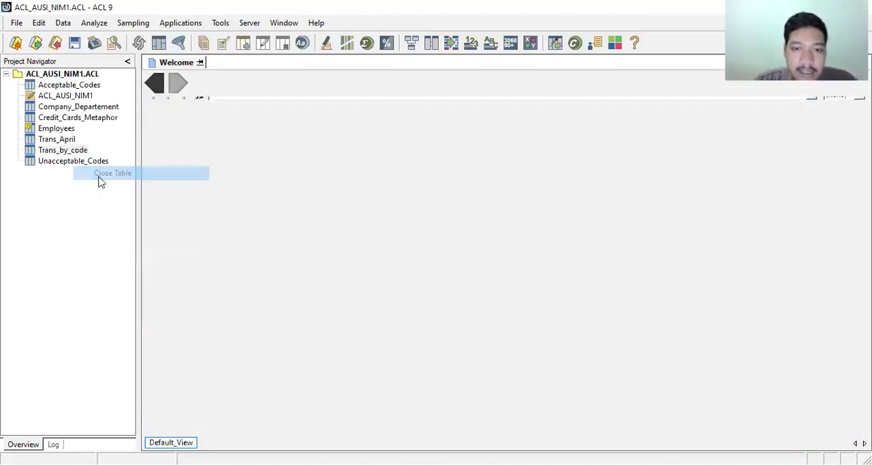
{"action": "right_click", "coordinate": [66, 157]}
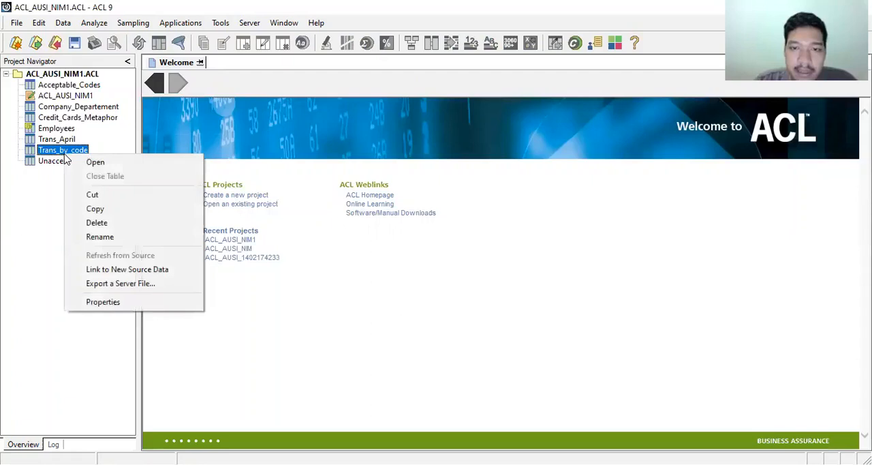
{"action": "left_click", "coordinate": [91, 222]}
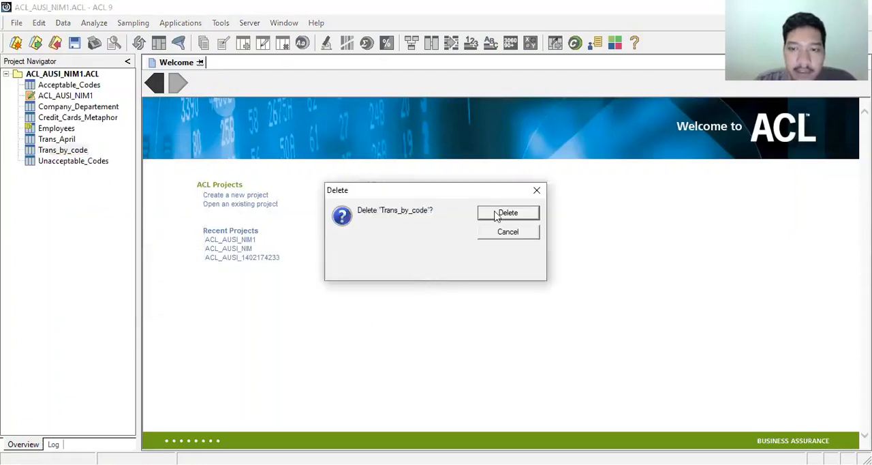
{"action": "key", "text": "Return"}
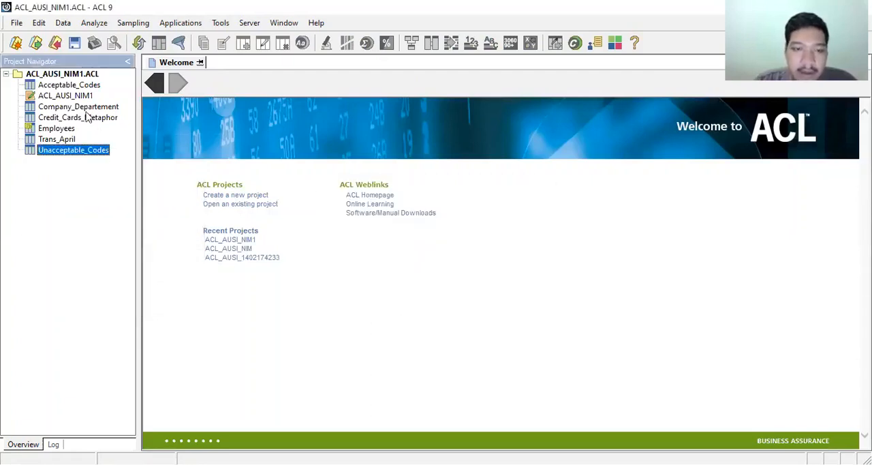
{"action": "left_click", "coordinate": [66, 74]}
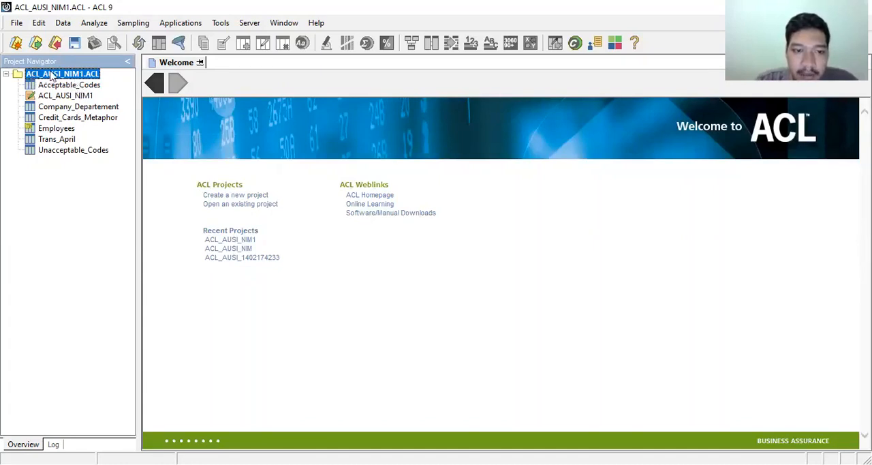
{"action": "left_click", "coordinate": [16, 23]}
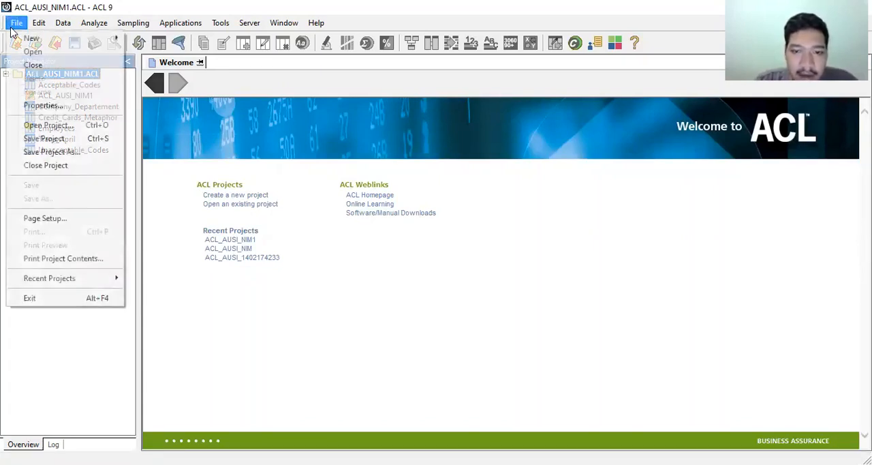
{"action": "left_click", "coordinate": [36, 55]}
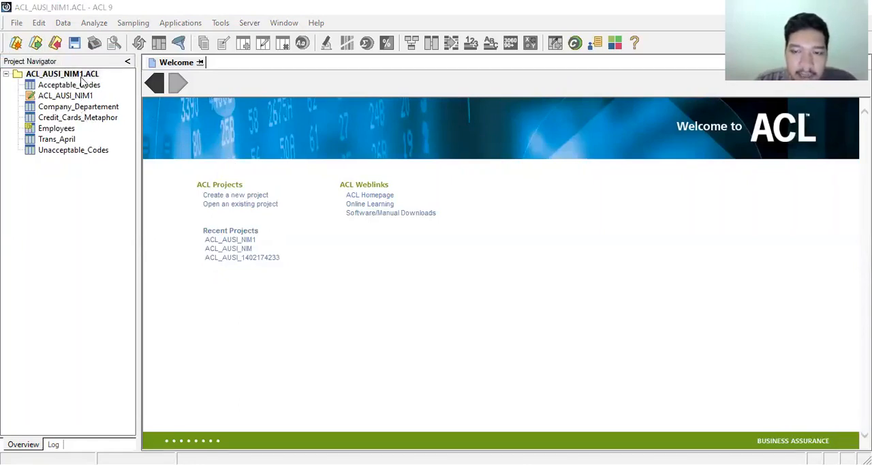
Open the Trans_April table and set up a Summarize on CODES, subtotalling AMOUNT and including DESCRIPTION as the other field.
{"action": "double_click", "coordinate": [60, 139]}
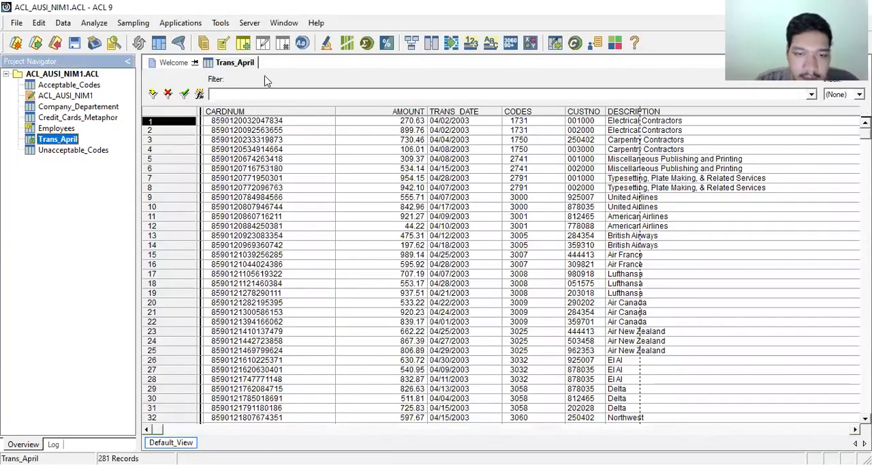
{"action": "left_click", "coordinate": [102, 25]}
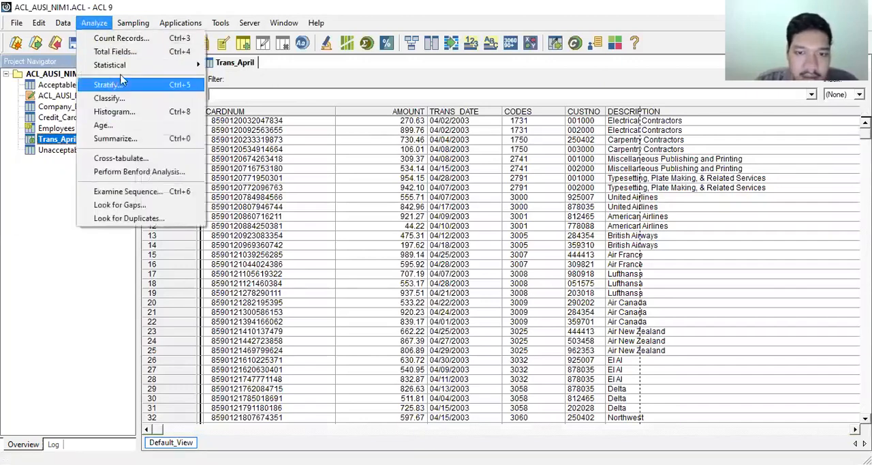
{"action": "left_click", "coordinate": [115, 139]}
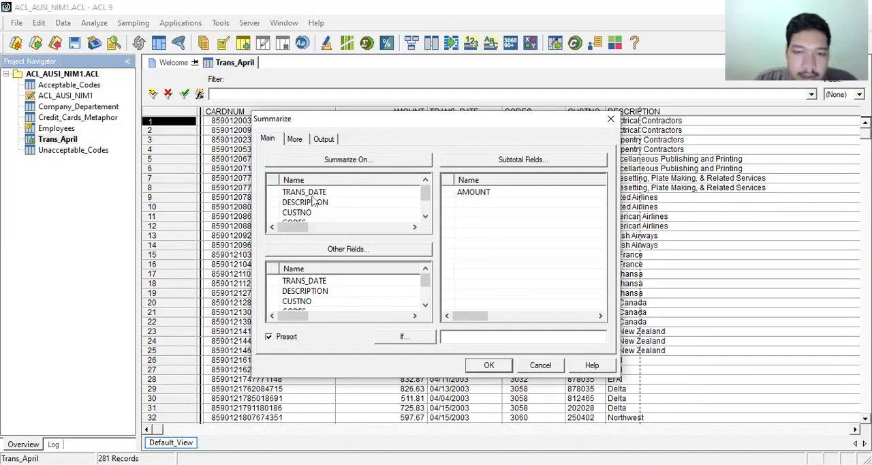
{"action": "left_click", "coordinate": [425, 216]}
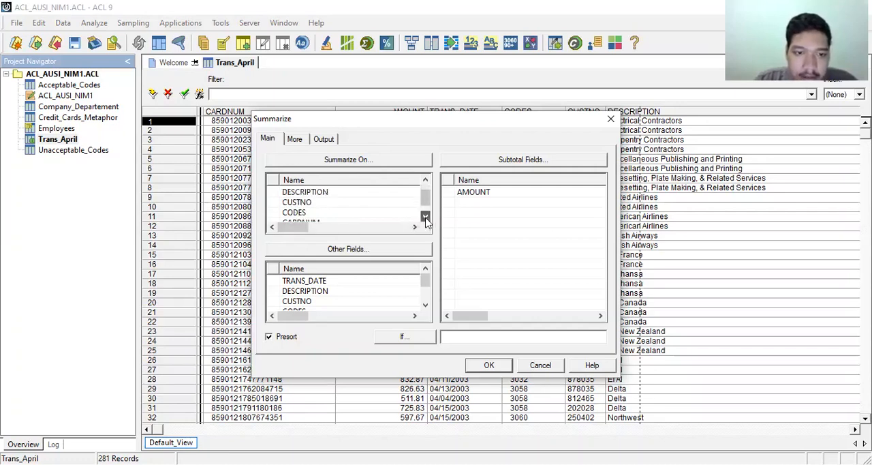
{"action": "left_click", "coordinate": [391, 217]}
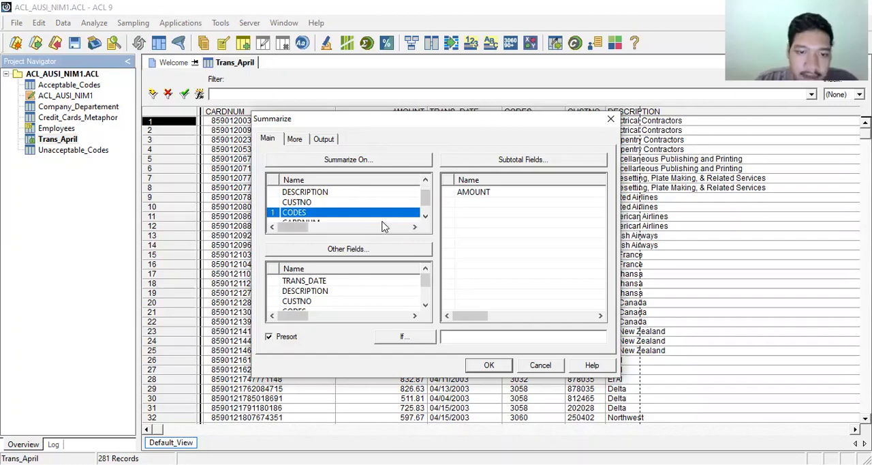
{"action": "left_click", "coordinate": [493, 195]}
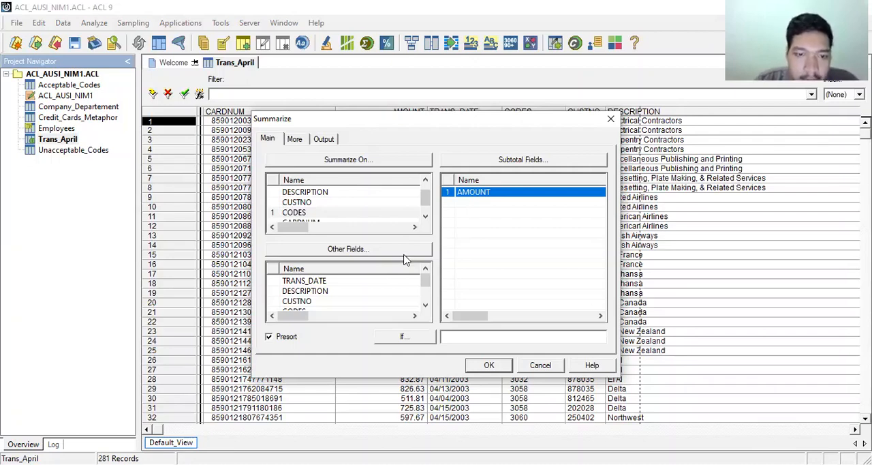
{"action": "left_click", "coordinate": [324, 294]}
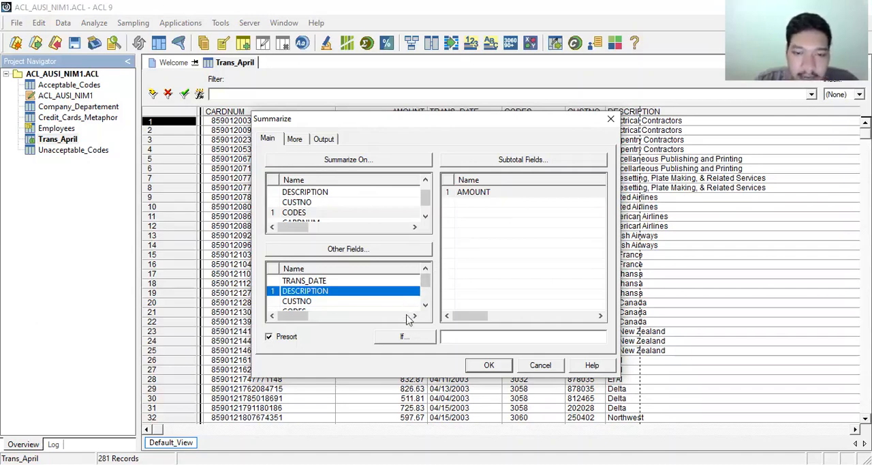
Output the summary to an ACL Table file named Trans_by_code, overwriting the existing disk file.
{"action": "left_click", "coordinate": [326, 141]}
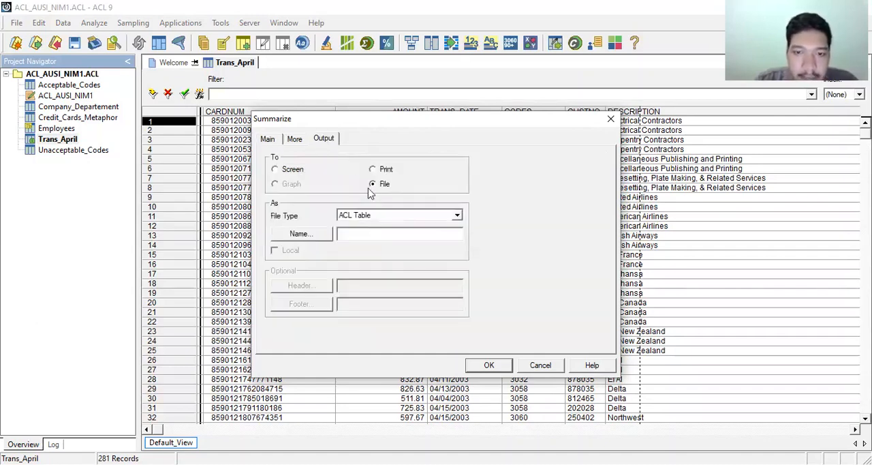
{"action": "left_click", "coordinate": [355, 236]}
{"action": "type", "text": "Te"}
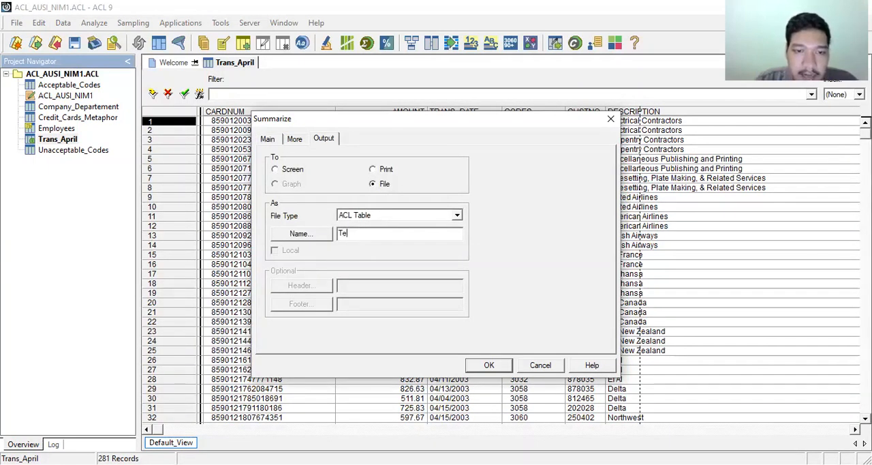
{"action": "key", "text": "BackSpace"}
{"action": "type", "text": "rans"}
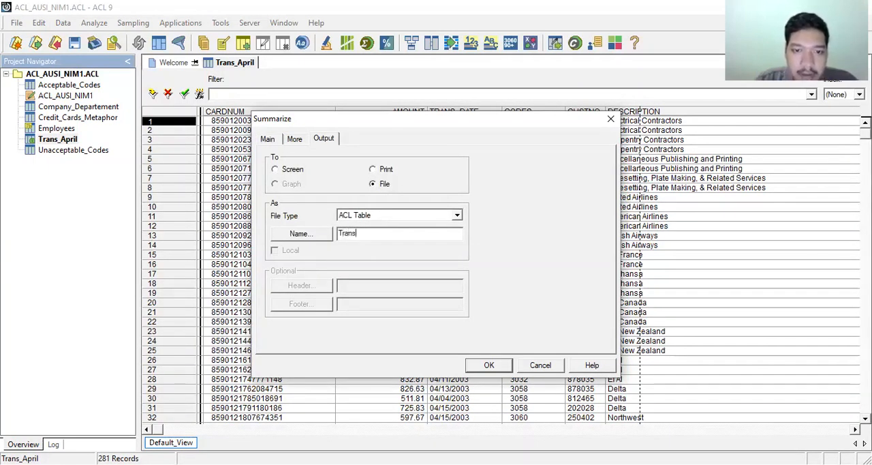
{"action": "type", "text": "_by"}
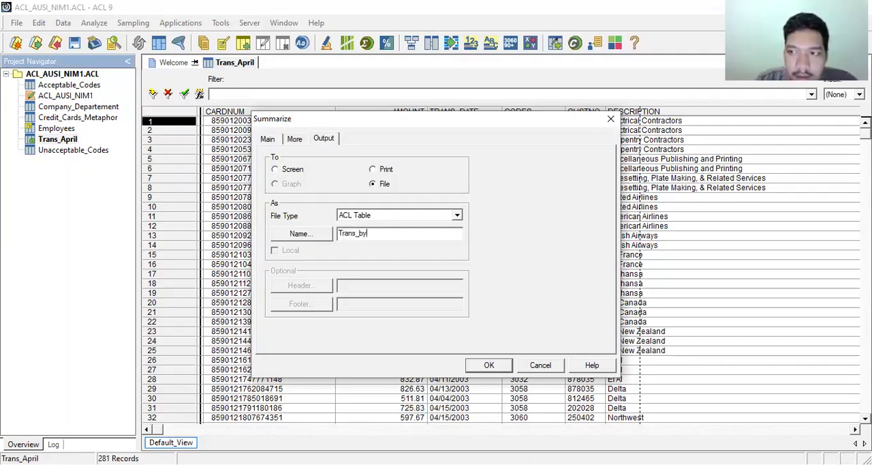
{"action": "type", "text": "_code"}
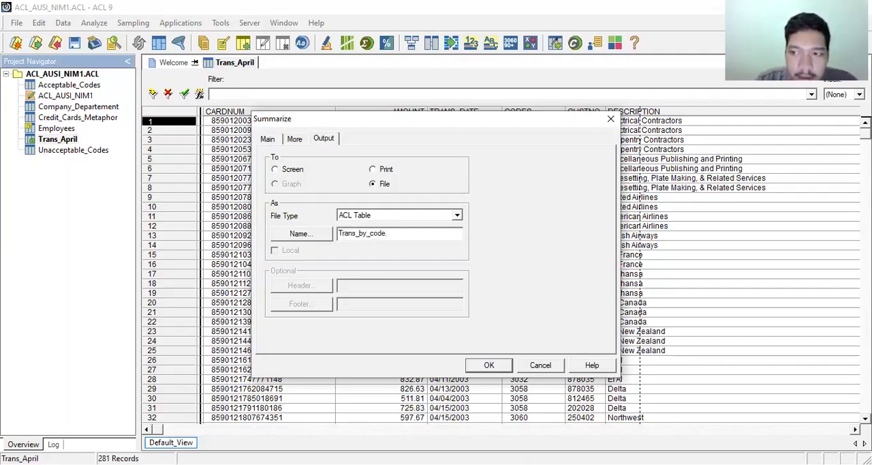
{"action": "left_click", "coordinate": [484, 366]}
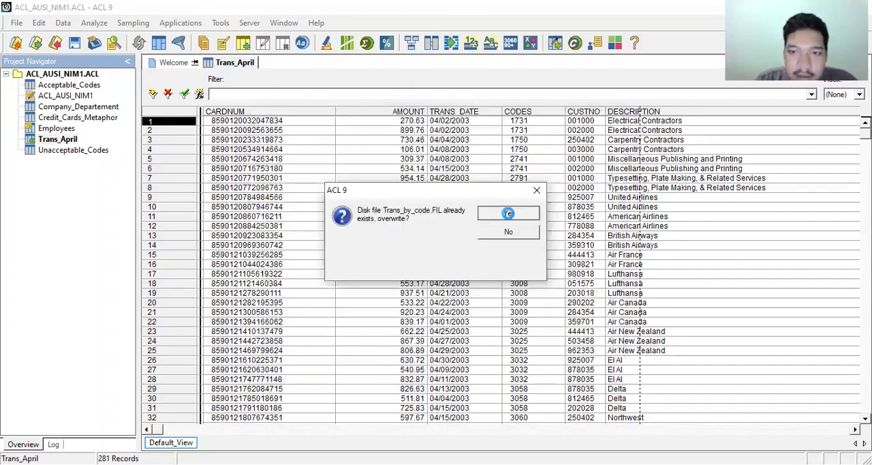
{"action": "left_click", "coordinate": [508, 213]}
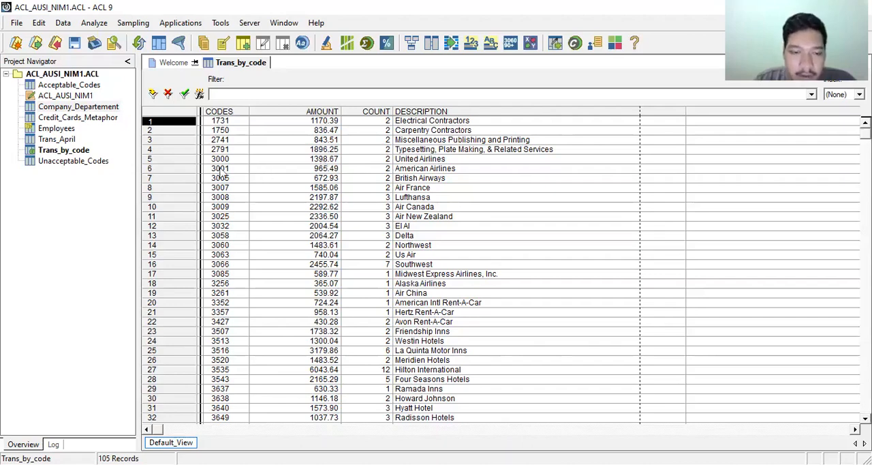
Open the Trans_April table, enter the view filter expression BETWEEN(ALLTRIM(CODES),"3000","3750") and verify it.
{"action": "double_click", "coordinate": [61, 139]}
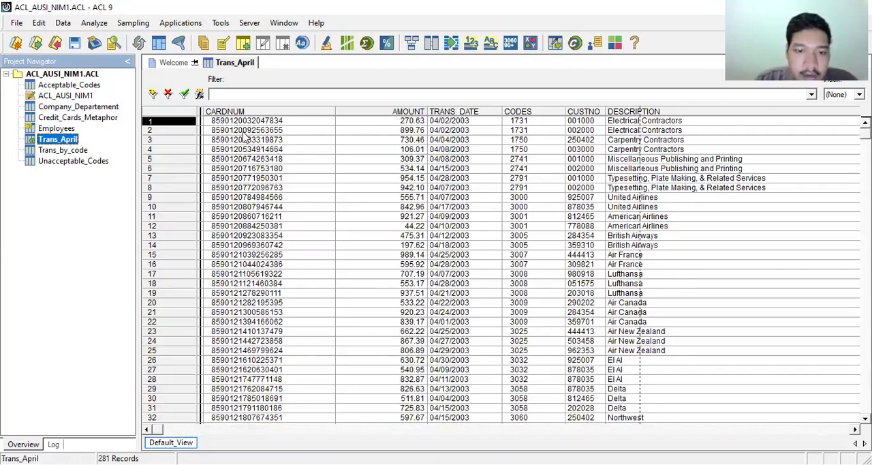
{"action": "left_click", "coordinate": [199, 93]}
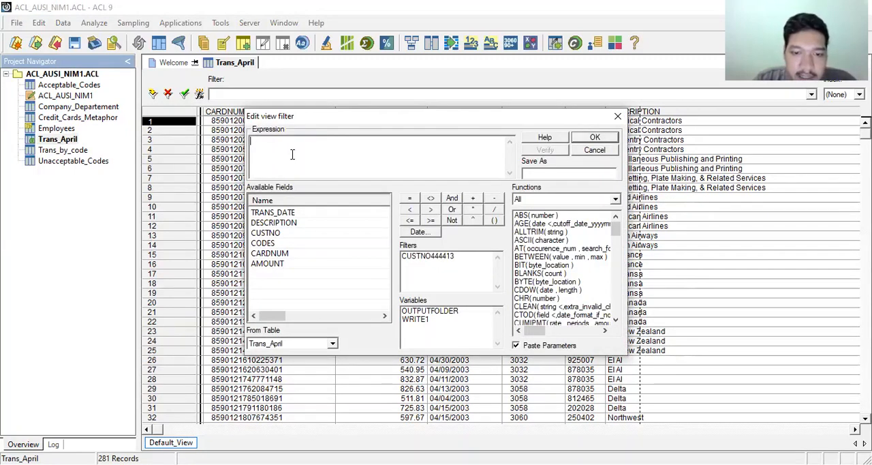
{"action": "type", "text": "BETWEEN"}
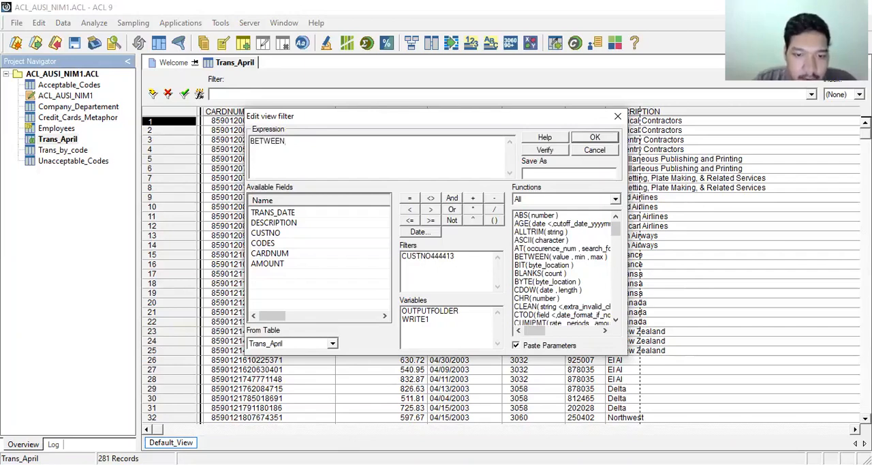
{"action": "type", "text": "(ALLTR"}
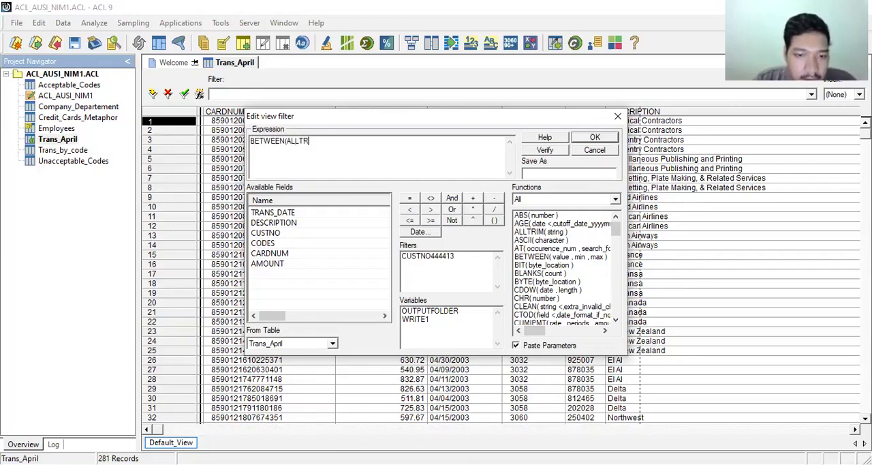
{"action": "type", "text": "IM("}
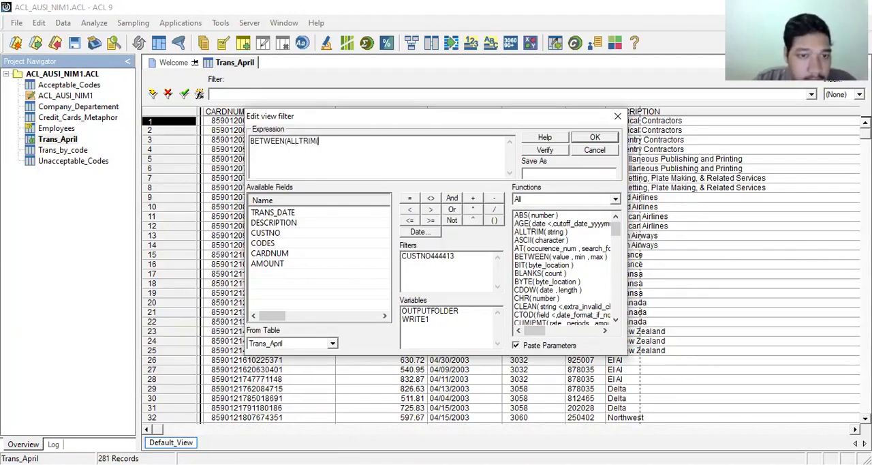
{"action": "type", "text": "CO"}
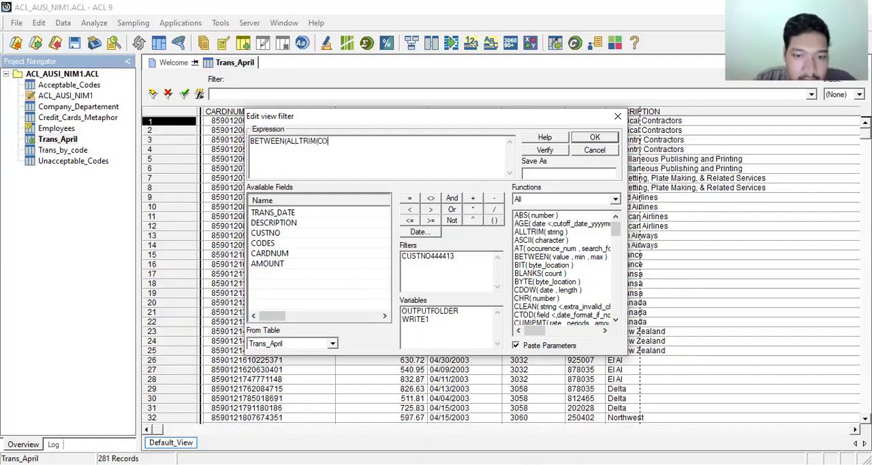
{"action": "type", "text": "DES),"}
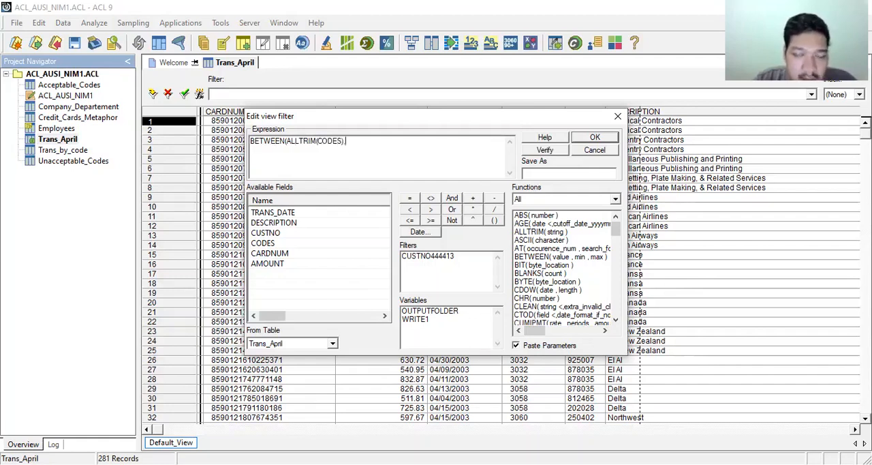
{"action": "type", "text": "1"}
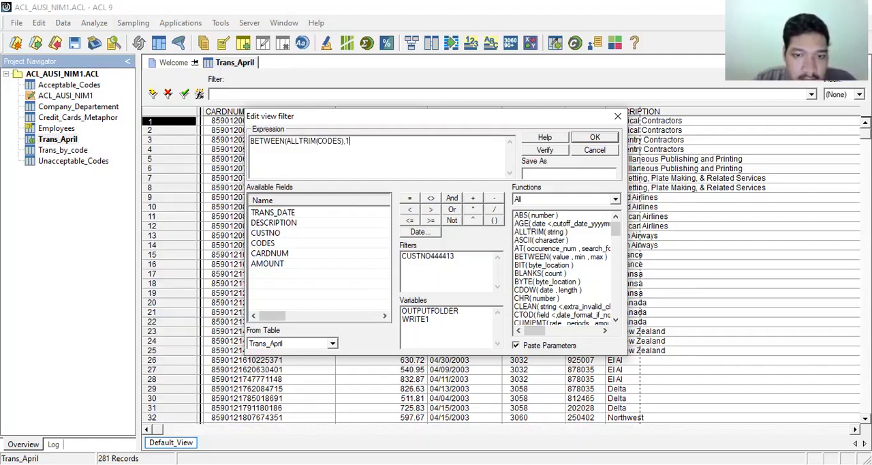
{"action": "key", "text": "BackSpace"}
{"action": "type", "text": "\"3000"}
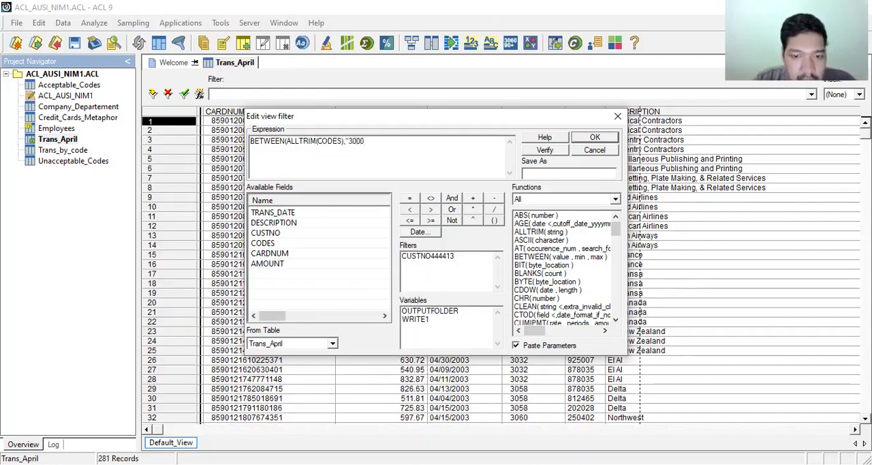
{"action": "type", "text": "\","}
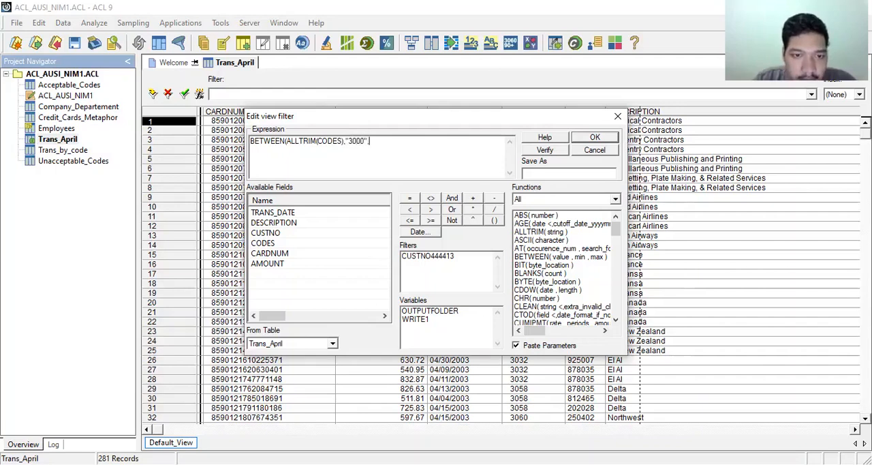
{"action": "type", "text": "\""}
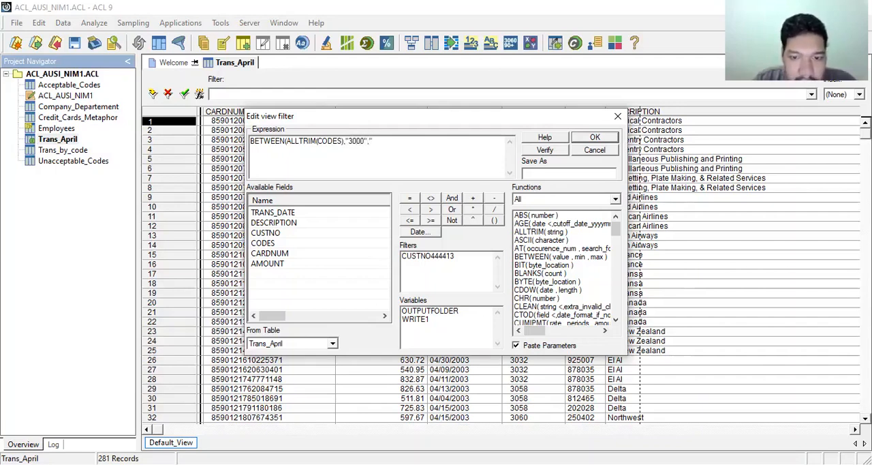
{"action": "type", "text": "3750"}
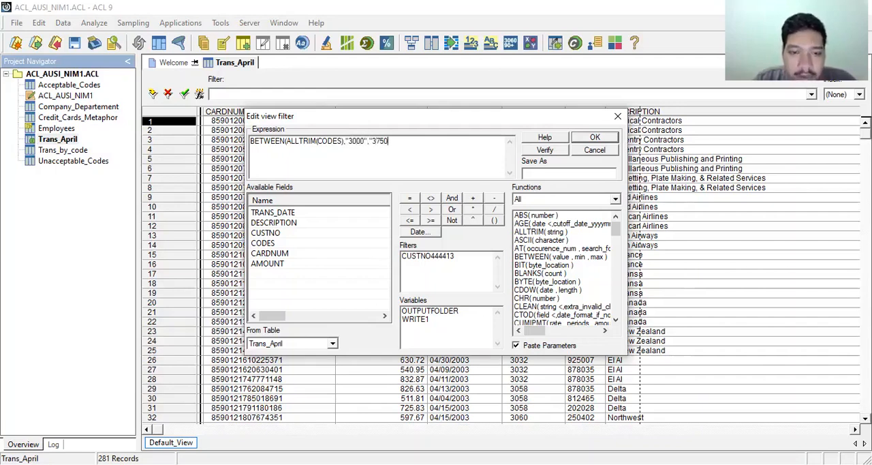
{"action": "type", "text": "\""}
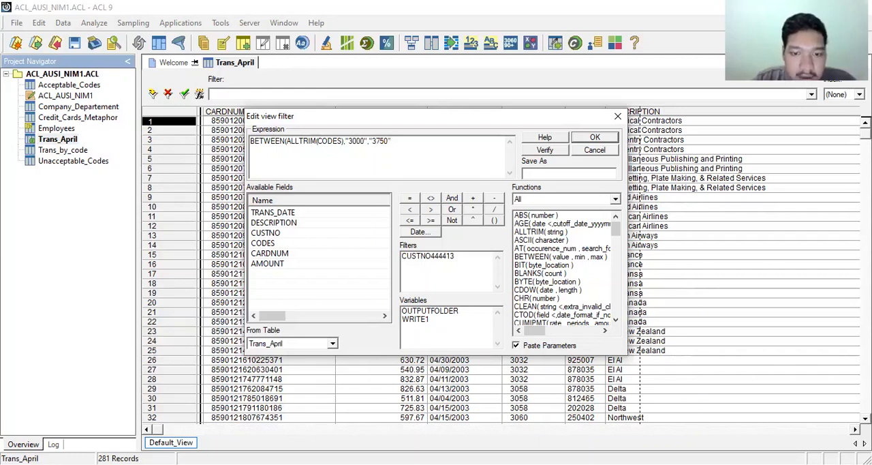
{"action": "type", "text": ")"}
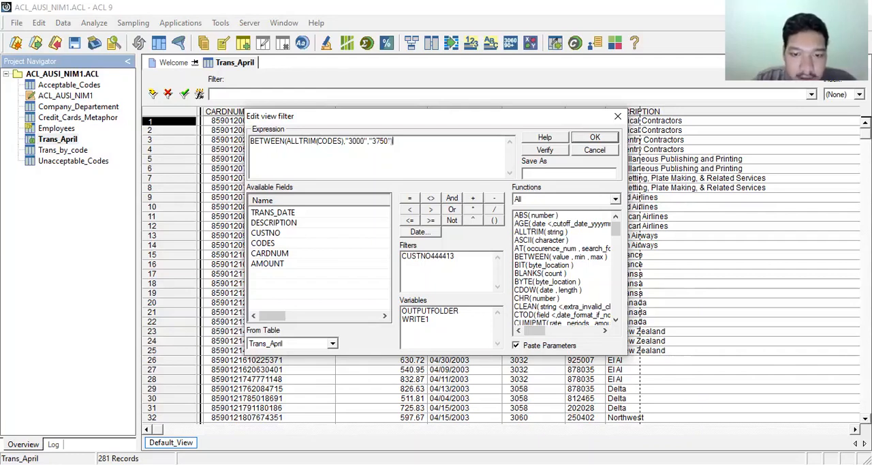
{"action": "left_click", "coordinate": [538, 154]}
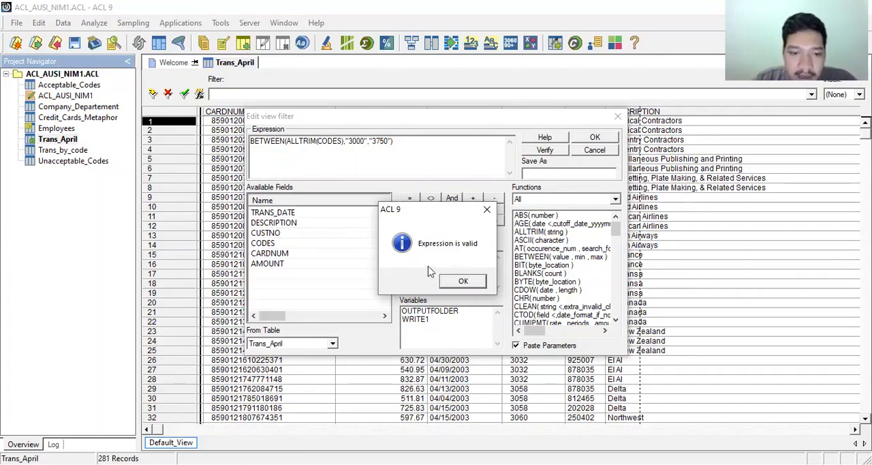
{"action": "left_click", "coordinate": [458, 286]}
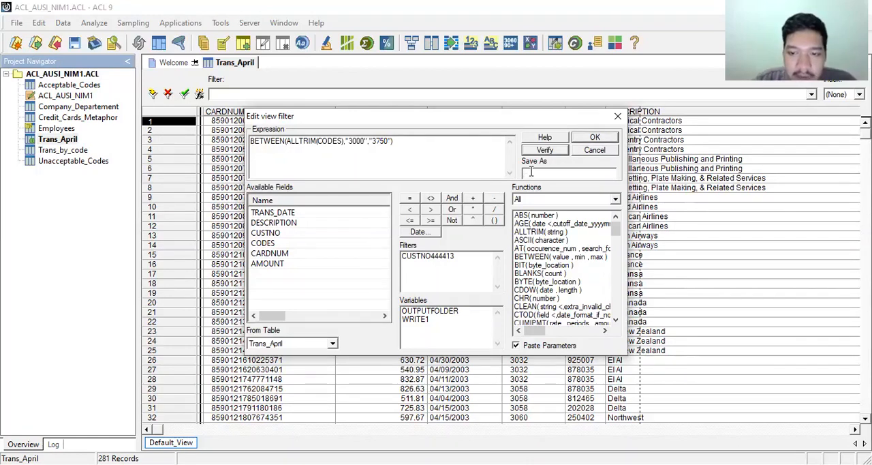
Save the filter expression as between3000_3750 and apply it to the Trans_April view.
{"action": "left_click", "coordinate": [531, 171]}
{"action": "type", "text": "between"}
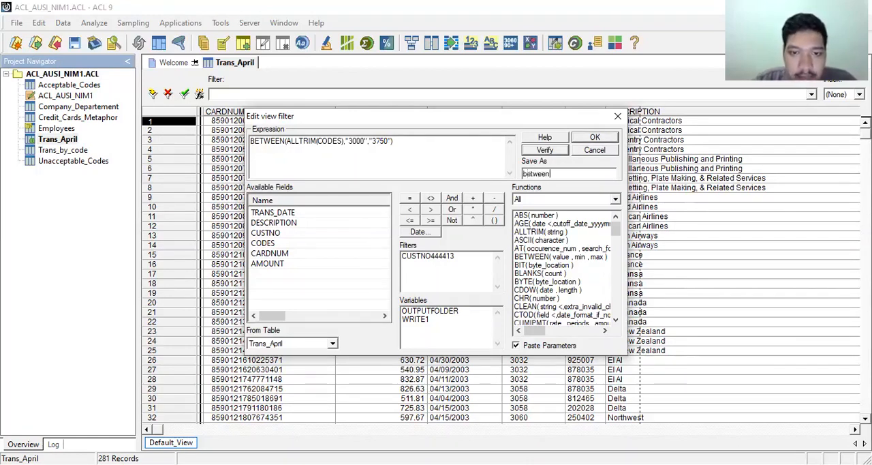
{"action": "type", "text": "300_"}
{"action": "key", "text": "BackSpace"}
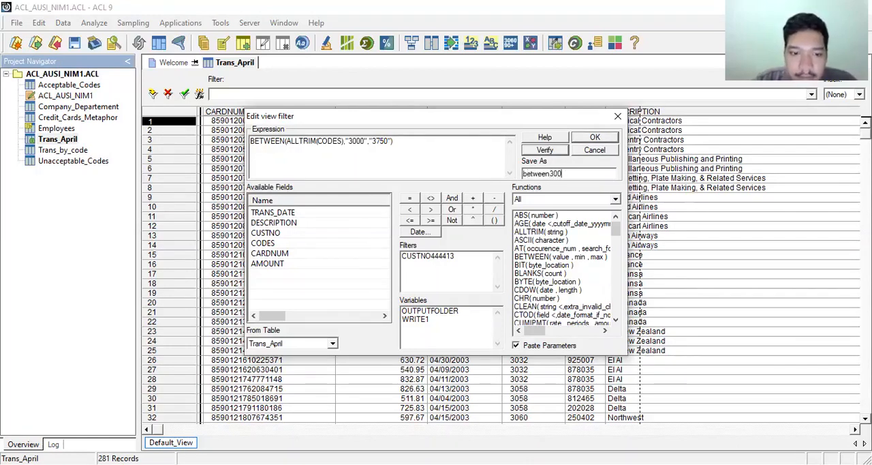
{"action": "type", "text": "0_3750"}
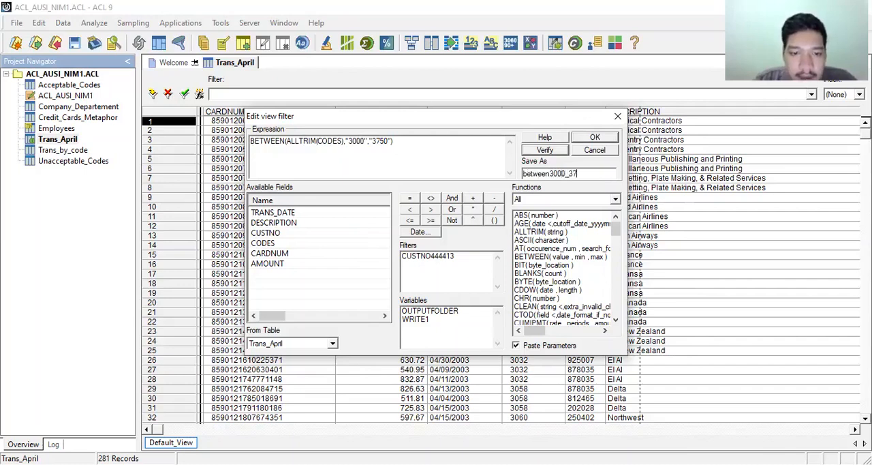
{"action": "left_click", "coordinate": [591, 137]}
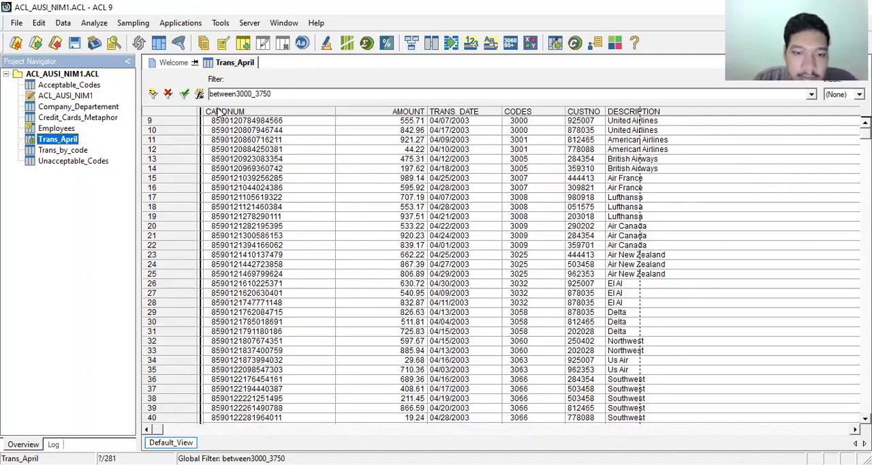
Count the Trans_April records, using the saved filter between3000_3750 as the If condition.
{"action": "left_click", "coordinate": [94, 22]}
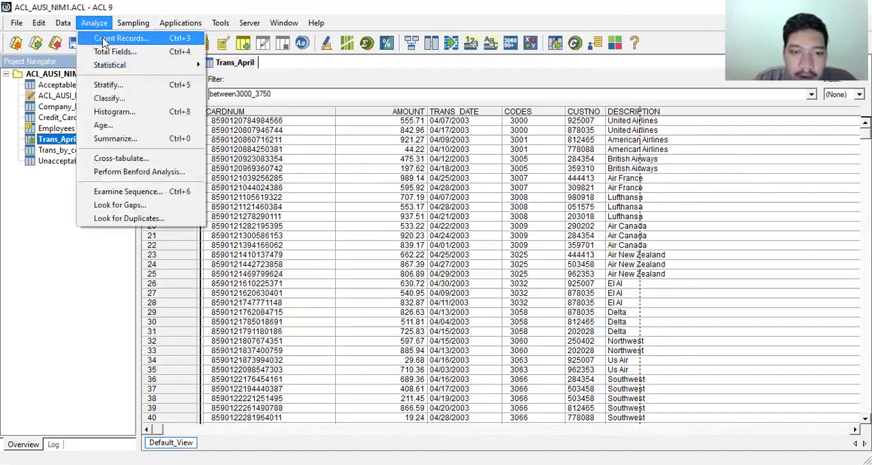
{"action": "left_click", "coordinate": [104, 39]}
{"action": "left_click", "coordinate": [370, 205]}
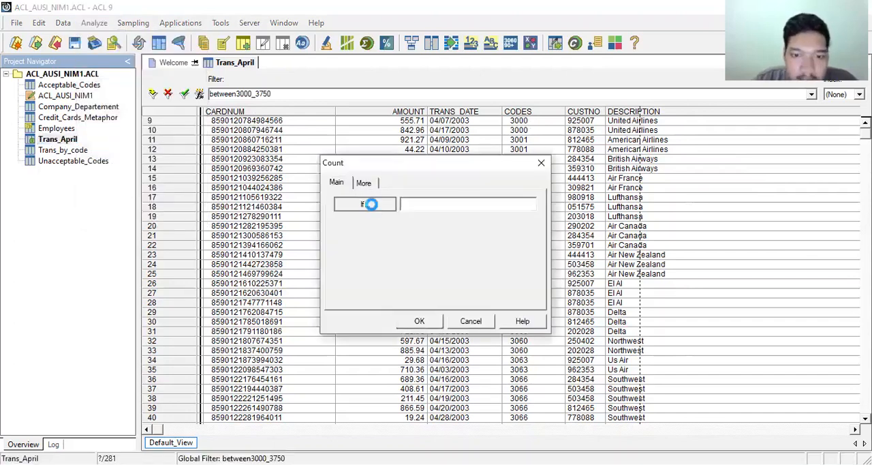
{"action": "double_click", "coordinate": [442, 257]}
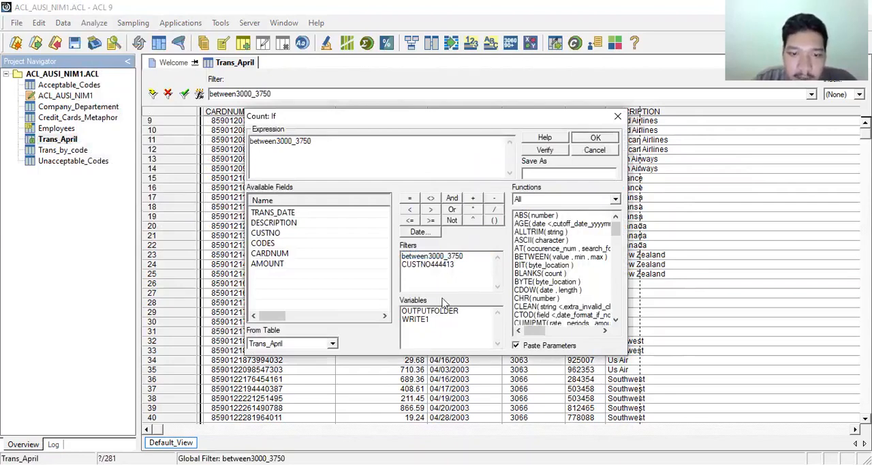
{"action": "left_click", "coordinate": [430, 320]}
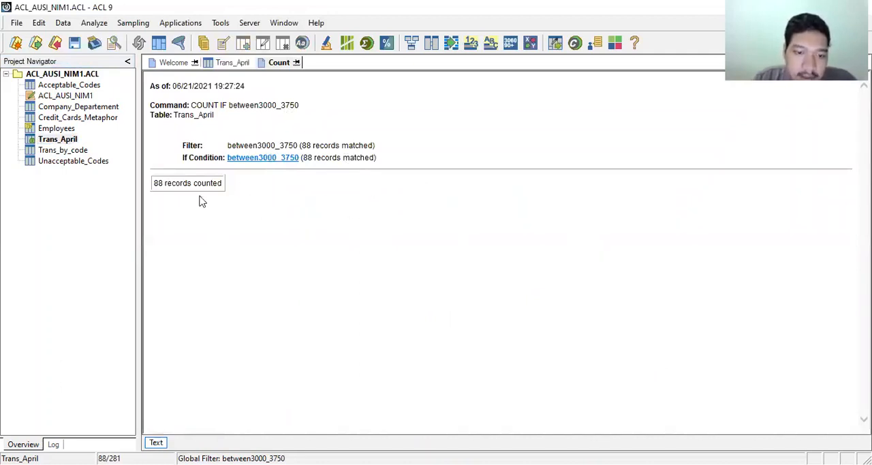
Total the AMOUNT field for the filtered Trans_April records.
{"action": "left_click", "coordinate": [92, 25]}
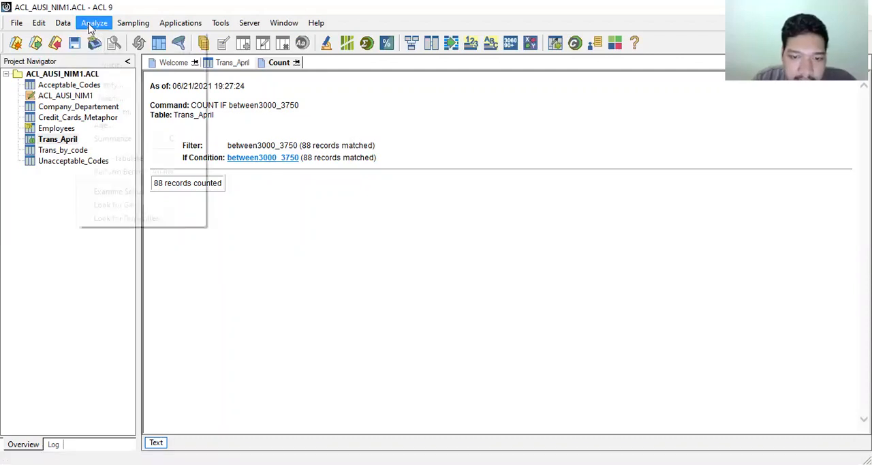
{"action": "left_click", "coordinate": [102, 52]}
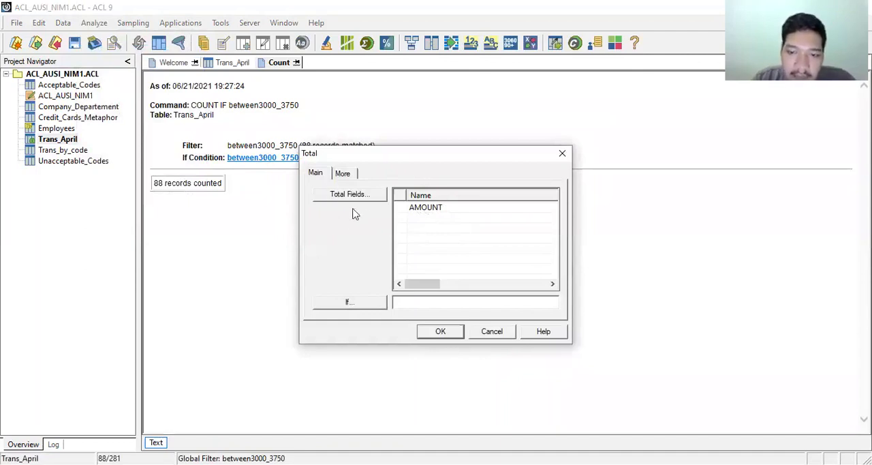
{"action": "left_click", "coordinate": [430, 210]}
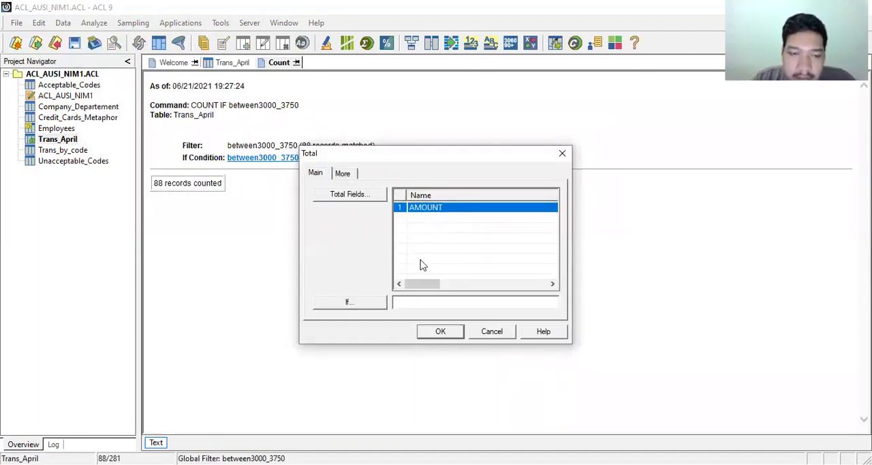
{"action": "left_click", "coordinate": [440, 330]}
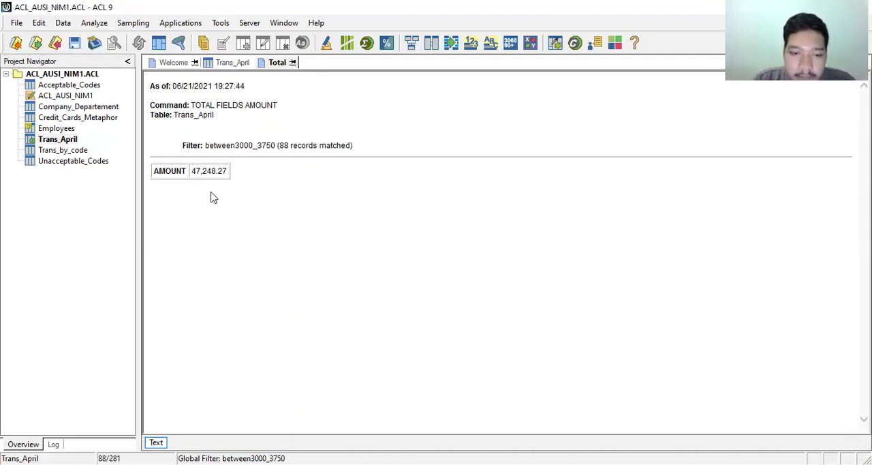
Extract the filtered Trans_April records as whole records to a new table named Trans_April_Travel.
{"action": "left_click", "coordinate": [68, 27]}
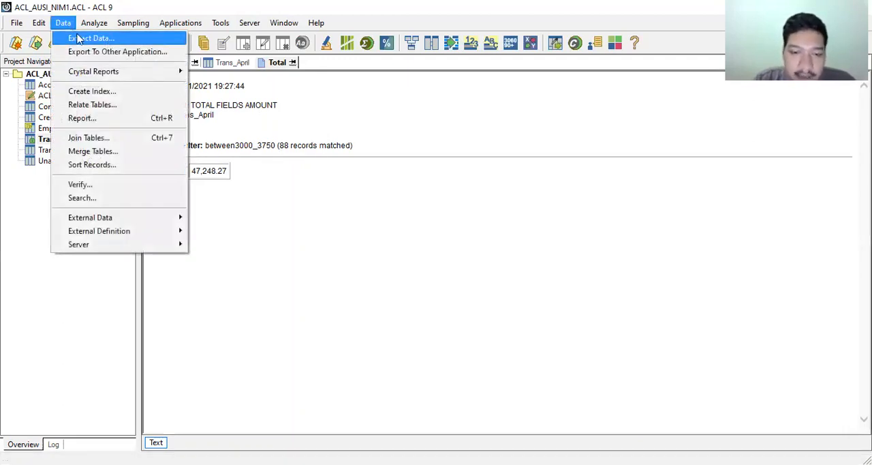
{"action": "left_click", "coordinate": [79, 38]}
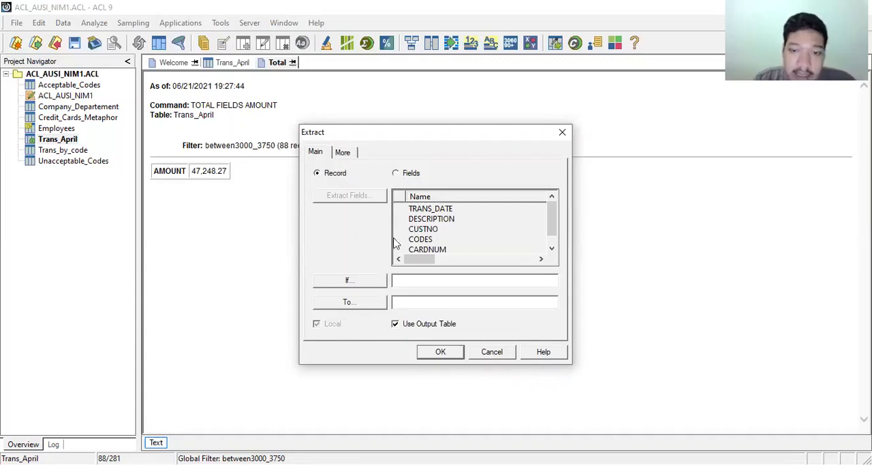
{"action": "type", "text": "Trans_"}
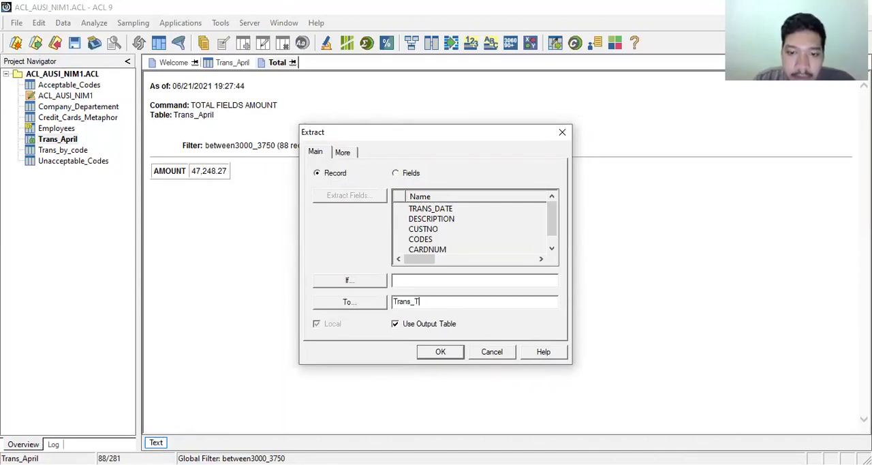
{"action": "type", "text": "April_Travel"}
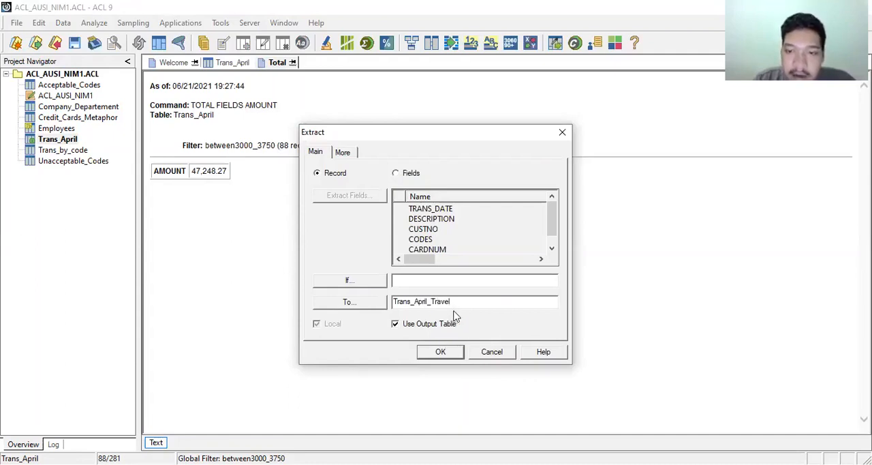
{"action": "left_click", "coordinate": [436, 353]}
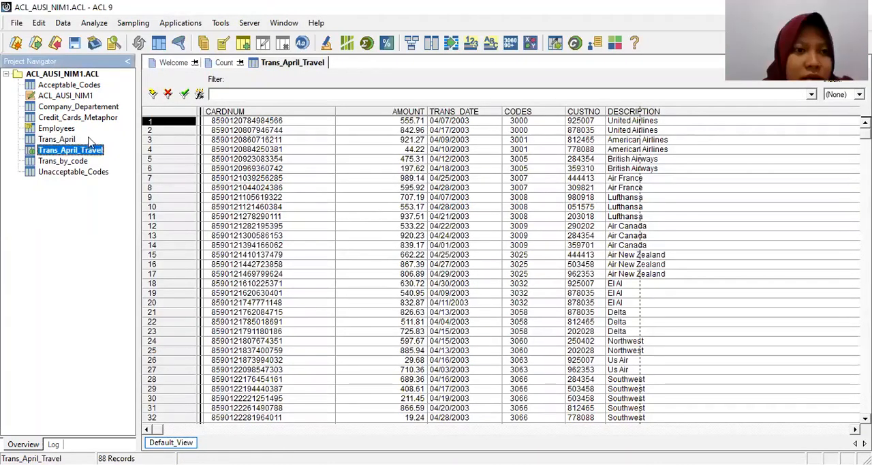
Open the Trans_April table and enter the view filter expression MATCH(ALLTRIM(CODES),"5813","7992").
{"action": "left_click", "coordinate": [57, 139]}
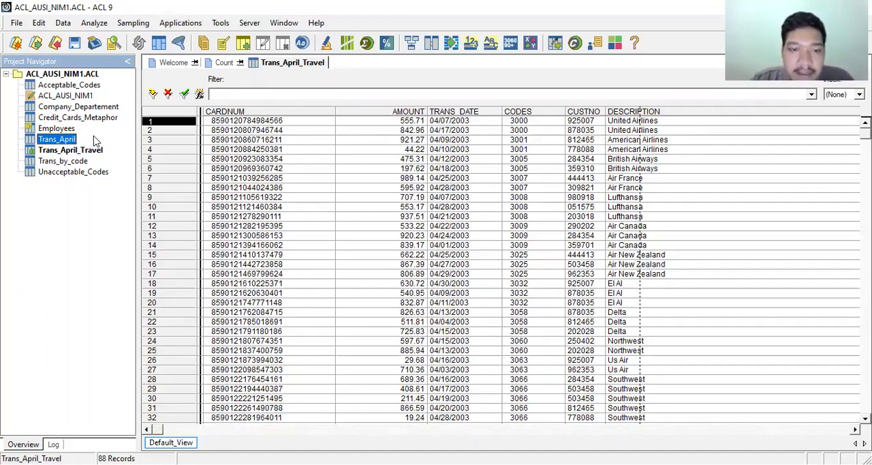
{"action": "double_click", "coordinate": [54, 140]}
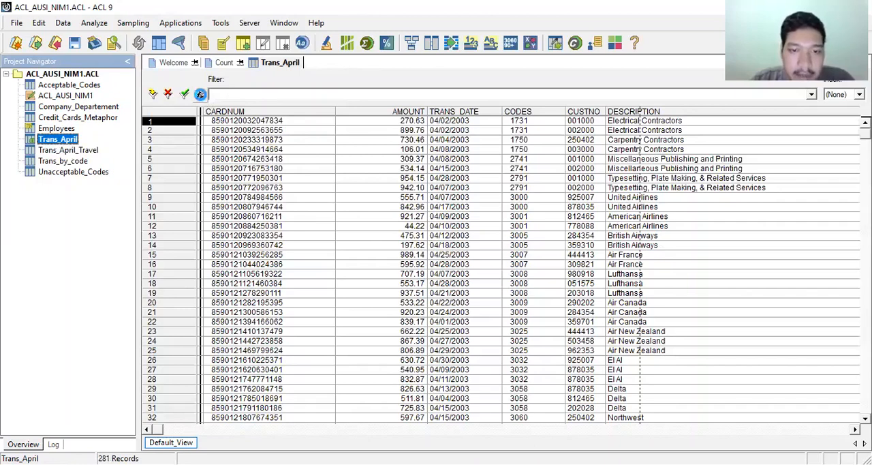
{"action": "left_click", "coordinate": [199, 94]}
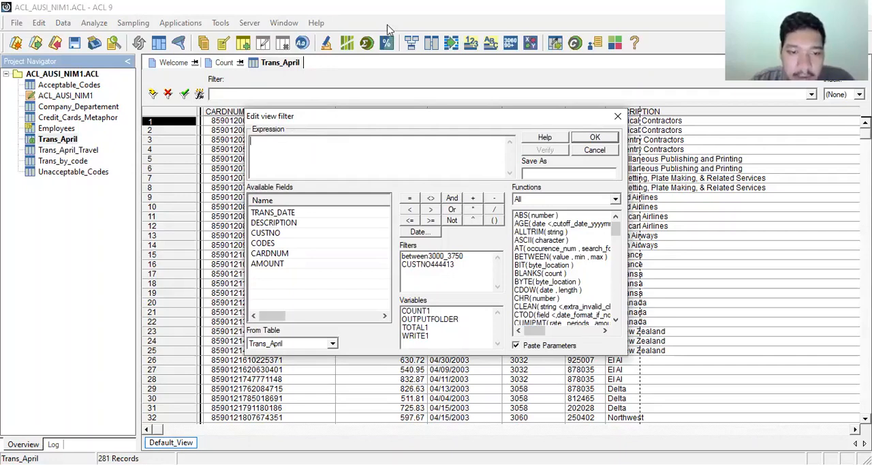
{"action": "left_click", "coordinate": [313, 145]}
{"action": "type", "text": "MATCH"}
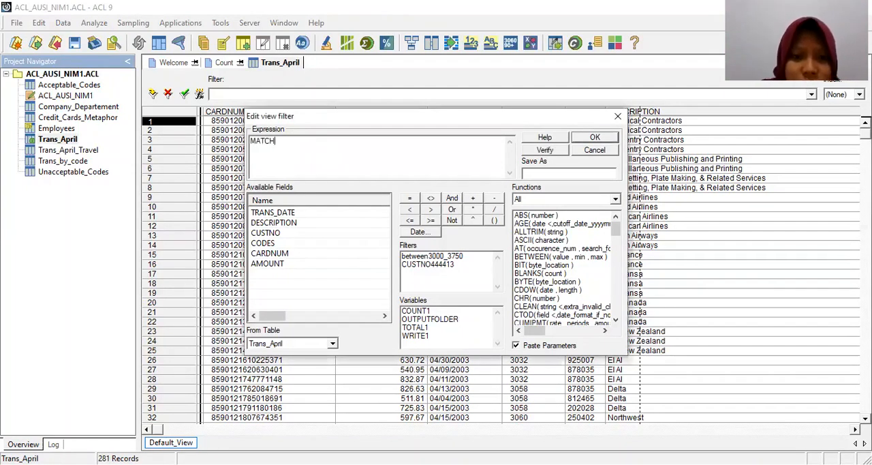
{"action": "type", "text": "("}
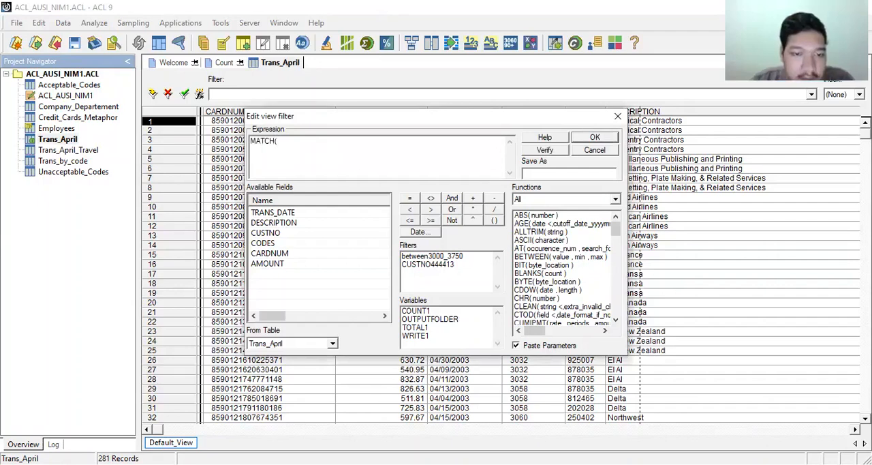
{"action": "type", "text": "ALLTRIM"}
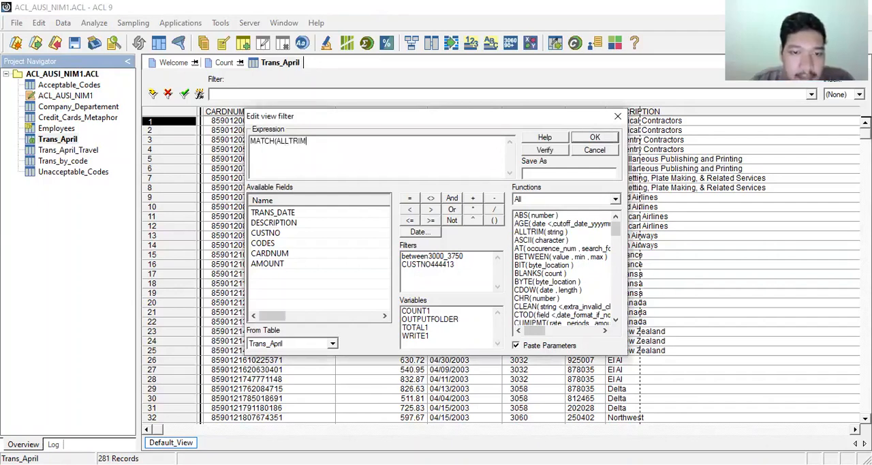
{"action": "type", "text": "(CODE"}
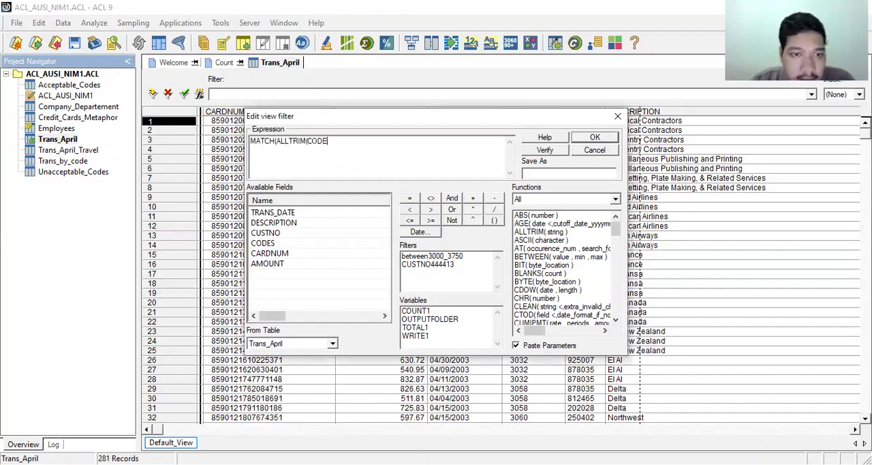
{"action": "type", "text": "S)"}
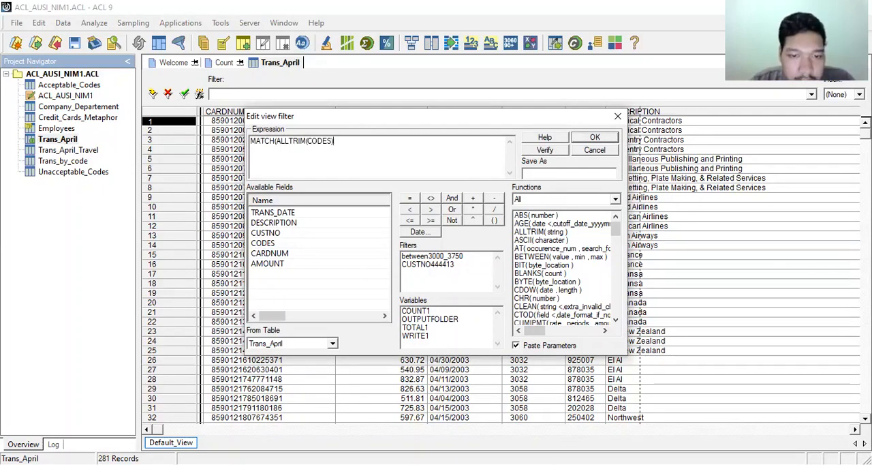
{"action": "type", "text": ",\""}
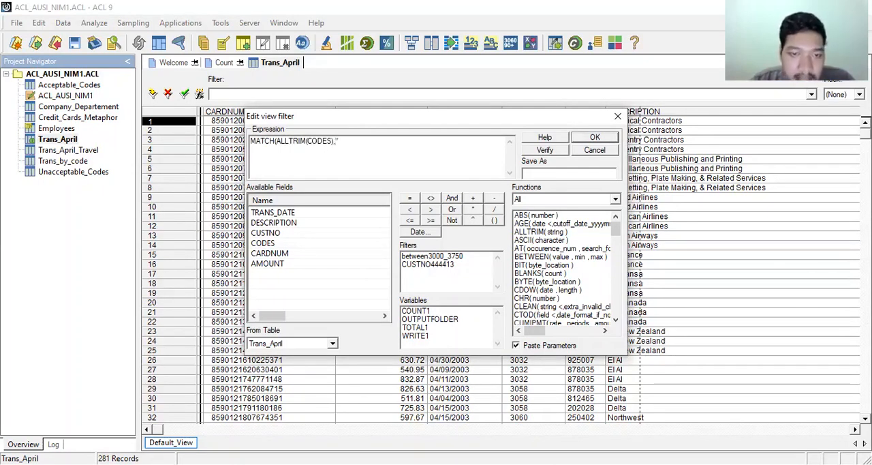
{"action": "type", "text": "5813"}
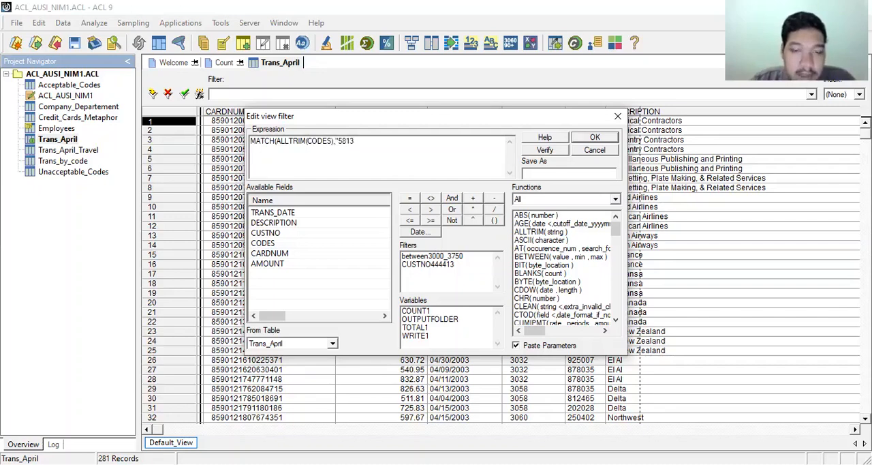
{"action": "type", "text": "\""}
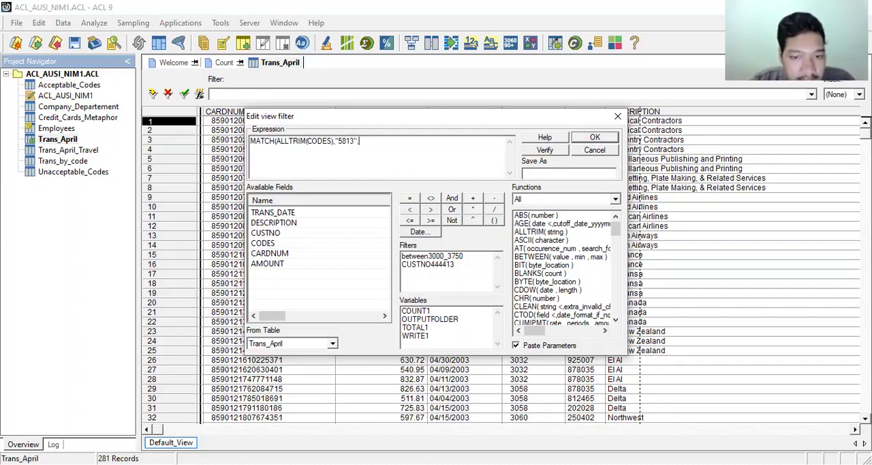
{"action": "type", "text": ",\""}
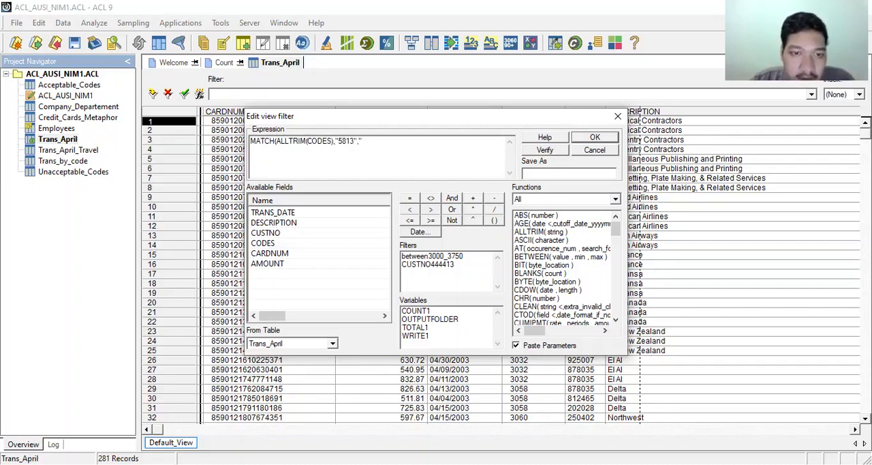
{"action": "type", "text": "7992"}
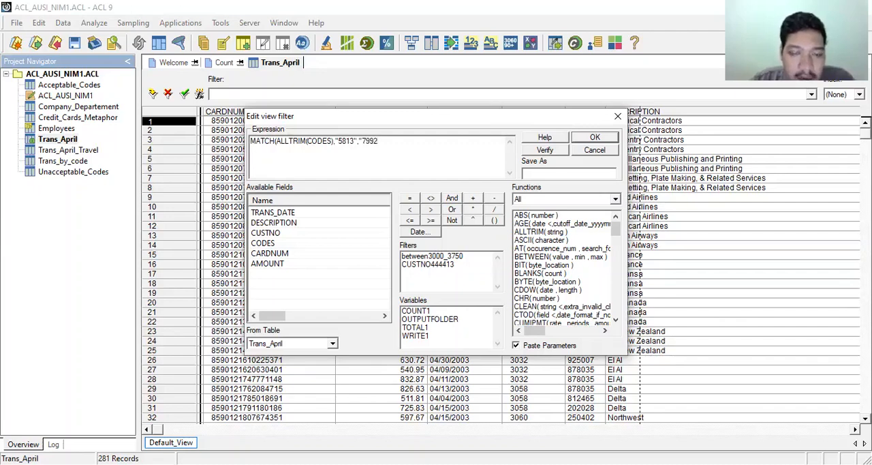
{"action": "type", "text": "\")"}
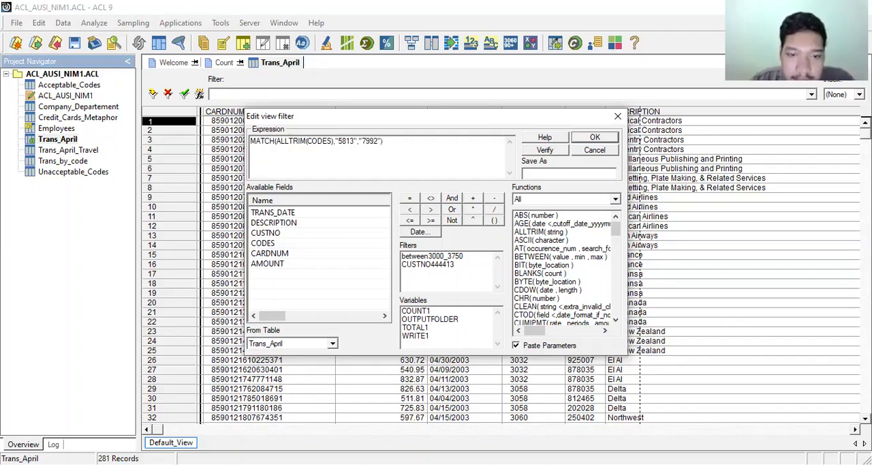
Save the filter expression as match and apply it to the Trans_April view.
{"action": "left_click", "coordinate": [546, 172]}
{"action": "type", "text": "match"}
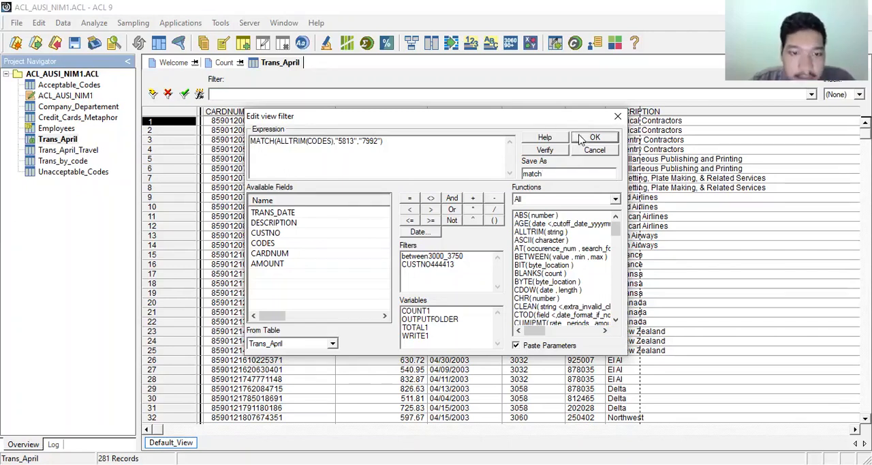
{"action": "left_click", "coordinate": [581, 139]}
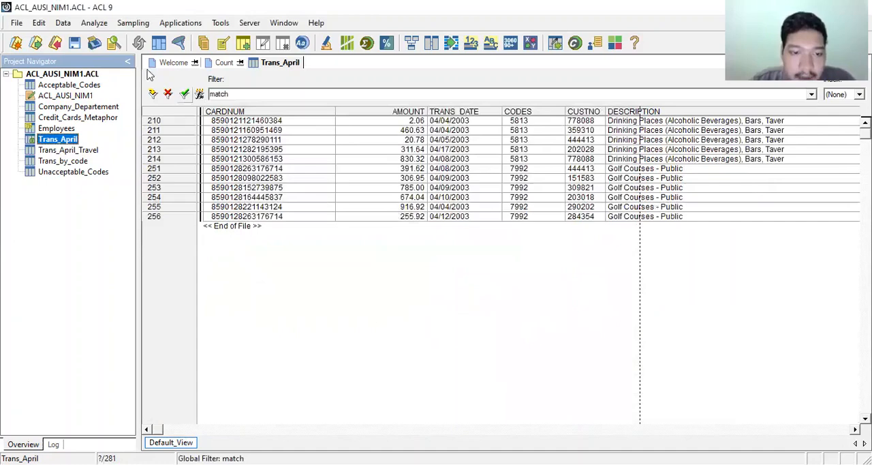
Count the Trans_April records, using the saved filter match as the If condition.
{"action": "left_click", "coordinate": [94, 23]}
{"action": "left_click", "coordinate": [102, 39]}
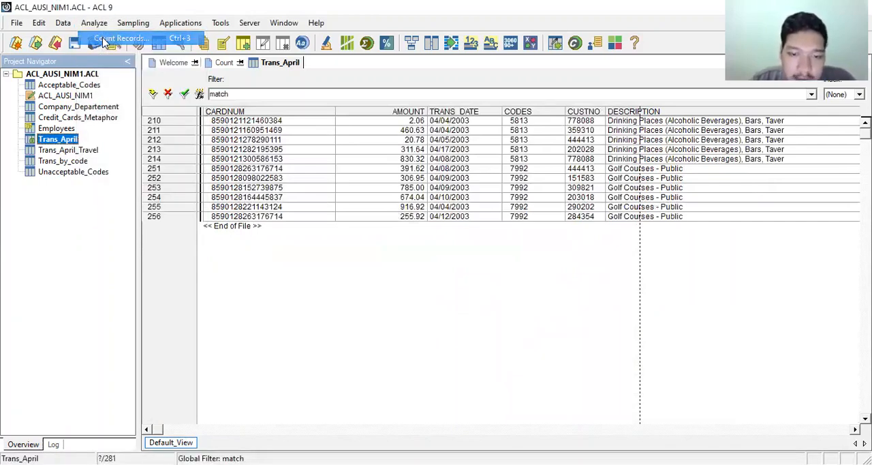
{"action": "left_click", "coordinate": [360, 202]}
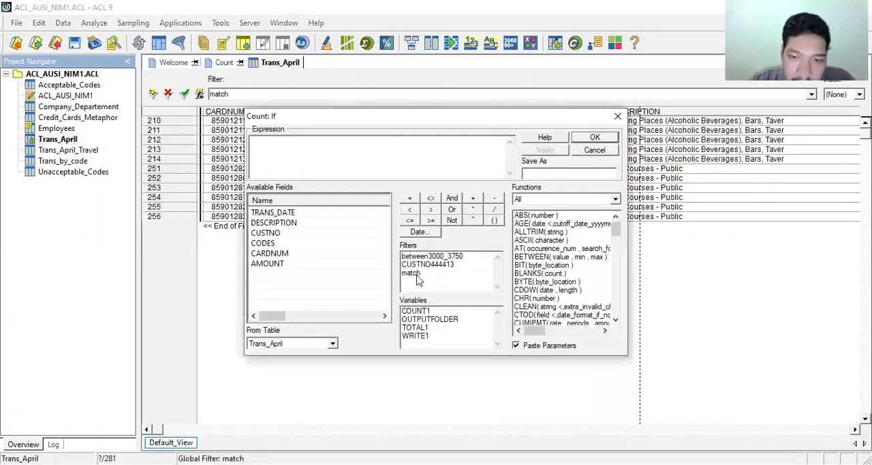
{"action": "double_click", "coordinate": [411, 272]}
{"action": "left_click", "coordinate": [583, 140]}
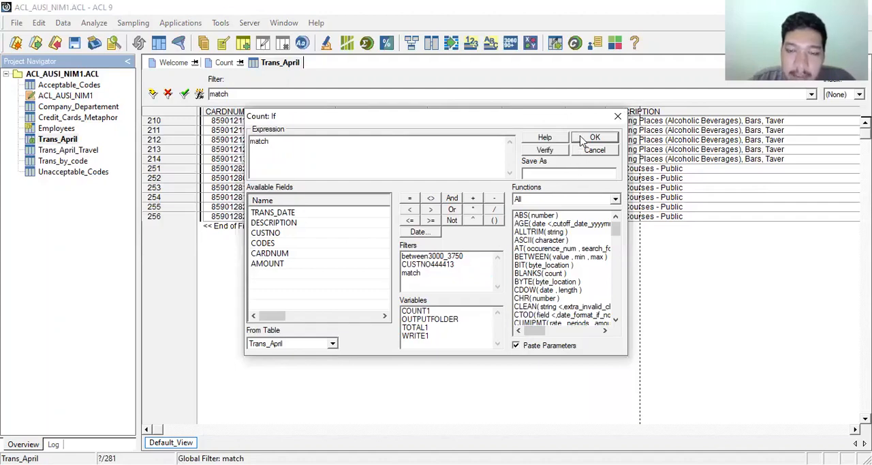
{"action": "left_click", "coordinate": [418, 321]}
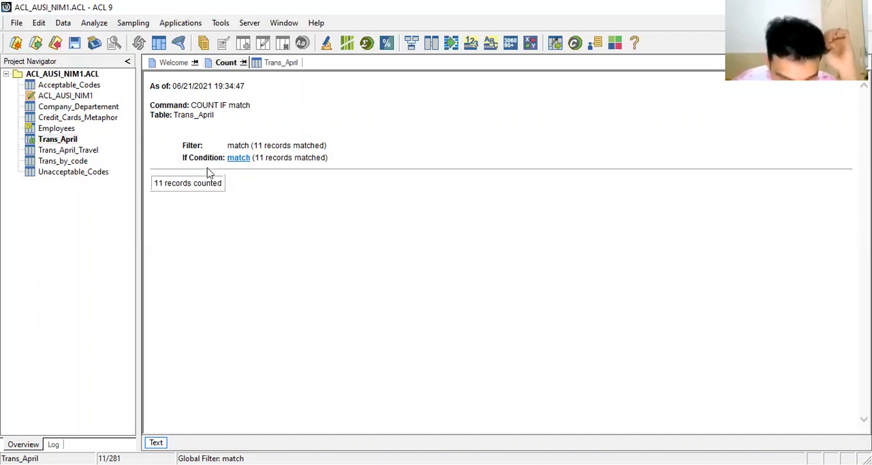
Clear the filter from the Trans_April view and set up a Classify on CARDNUM with AMOUNT as the subtotal field.
{"action": "double_click", "coordinate": [66, 141]}
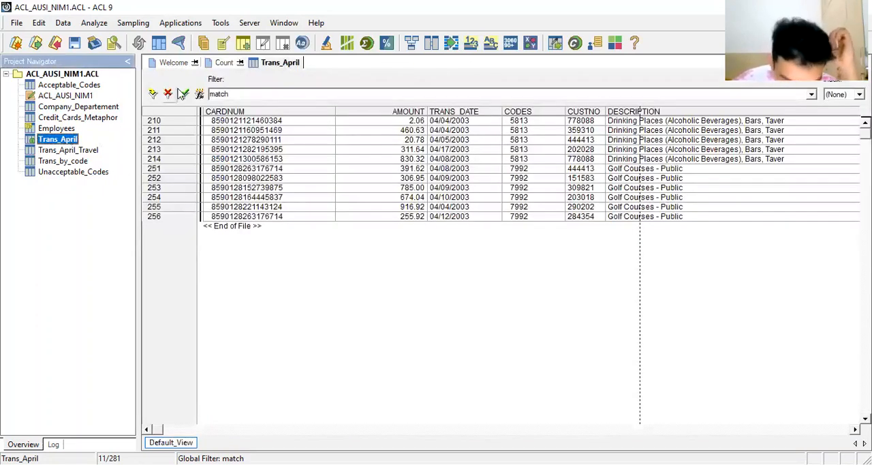
{"action": "left_click", "coordinate": [168, 94]}
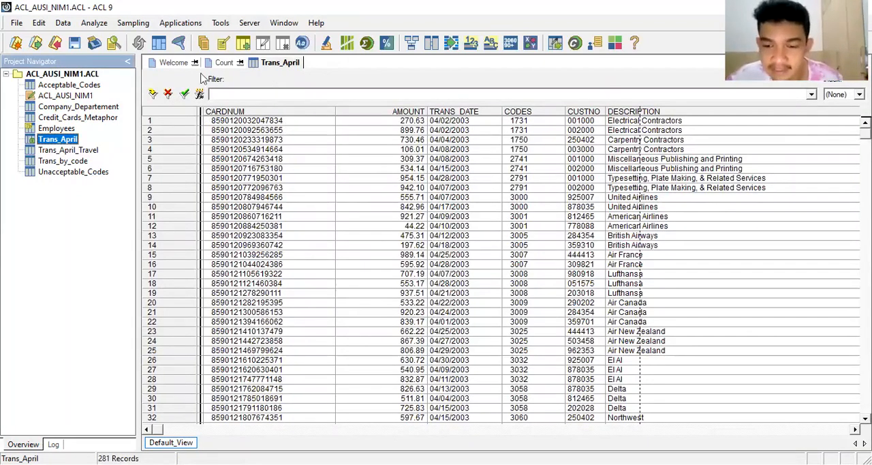
{"action": "left_click", "coordinate": [102, 25]}
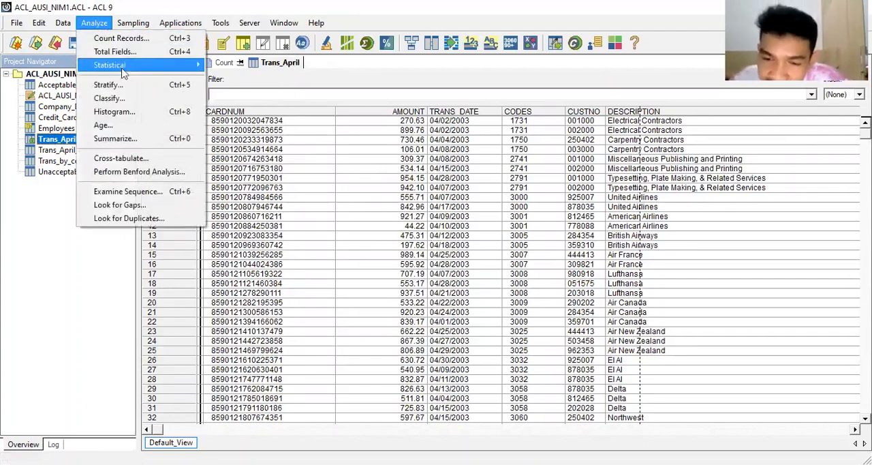
{"action": "left_click", "coordinate": [109, 98]}
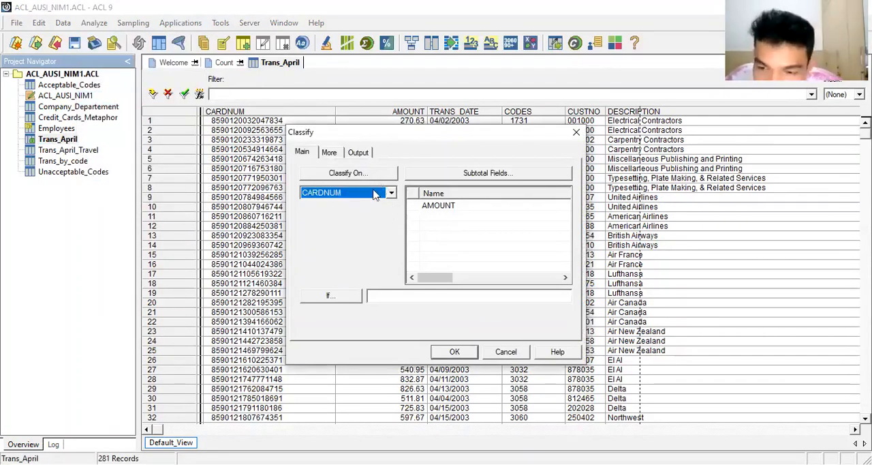
{"action": "left_click", "coordinate": [446, 206]}
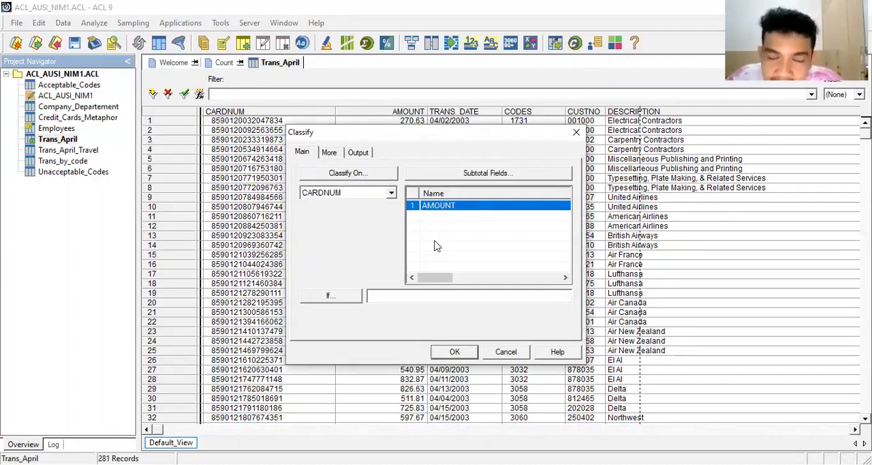
Output the classification to a file as an ACL table named Trans_April_By_CCN and run it.
{"action": "left_click", "coordinate": [363, 155]}
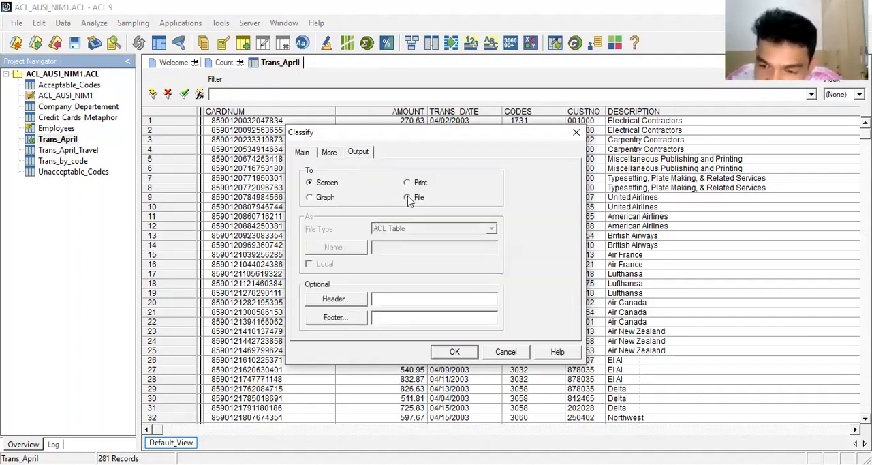
{"action": "left_click", "coordinate": [408, 197]}
{"action": "left_click", "coordinate": [394, 247]}
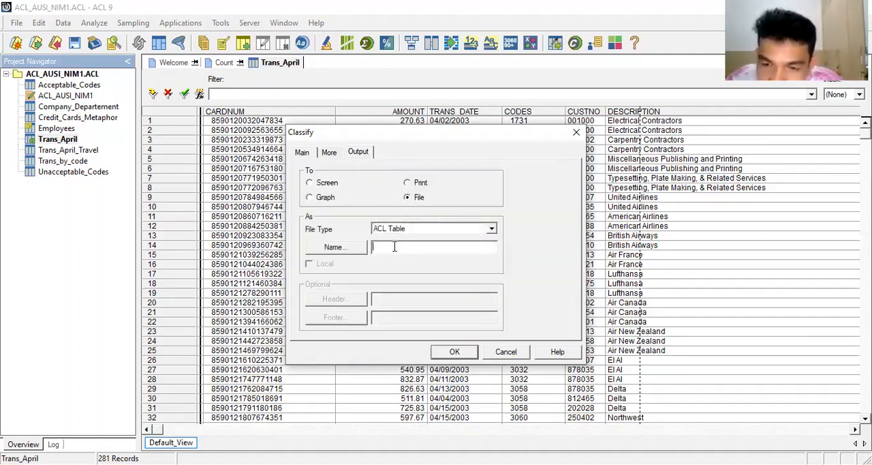
{"action": "type", "text": "Trans"}
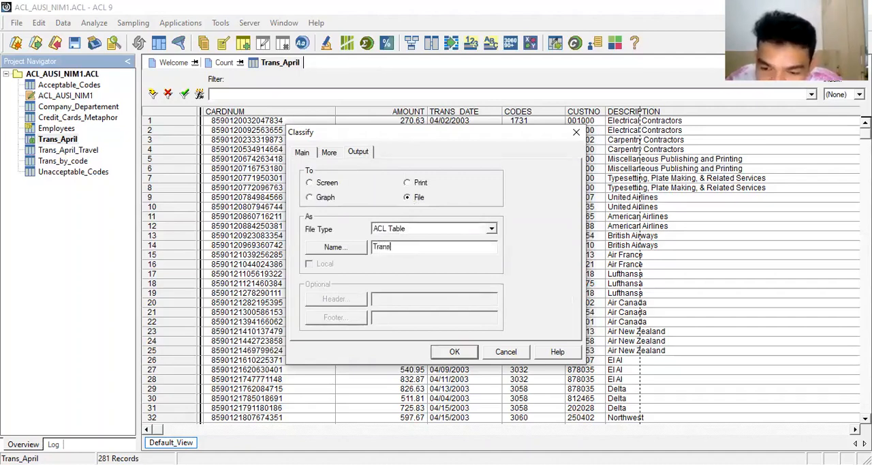
{"action": "type", "text": "_April"}
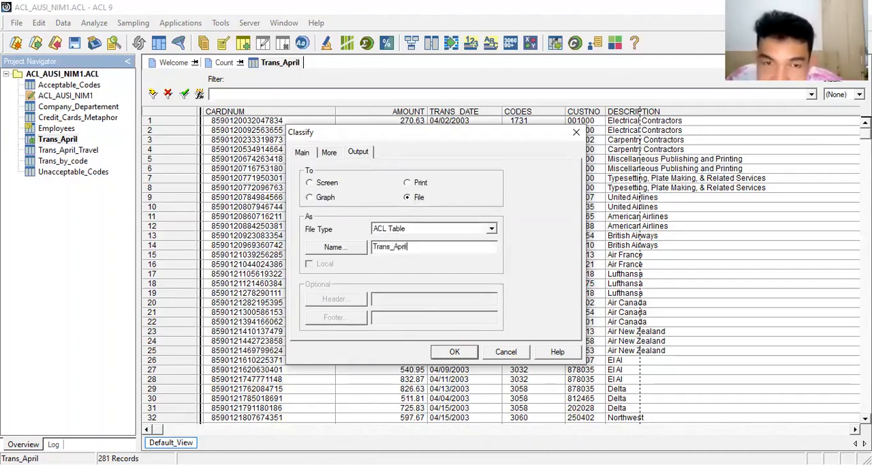
{"action": "type", "text": "_By_CCN"}
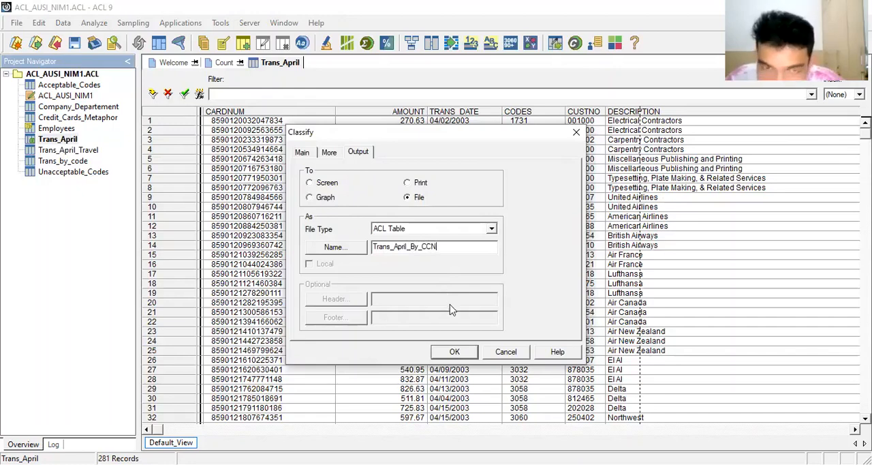
{"action": "left_click", "coordinate": [451, 353]}
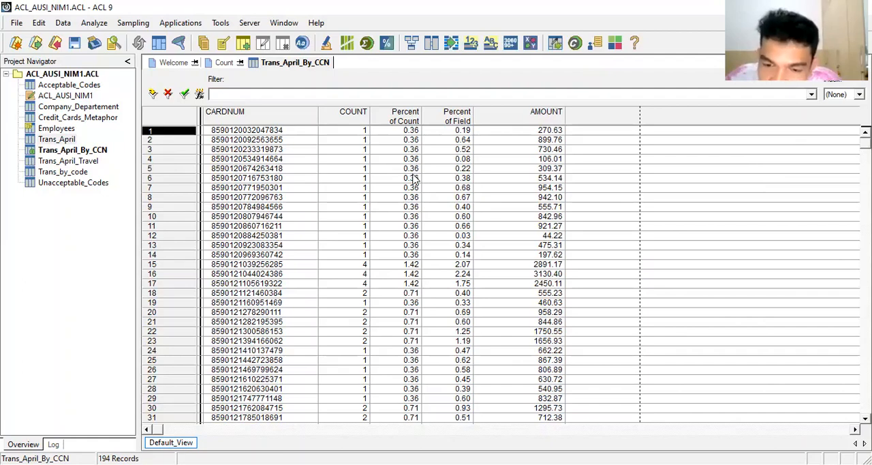
Remove the Percent of Count column from the Trans_April_By_CCN view.
{"action": "right_click", "coordinate": [389, 120]}
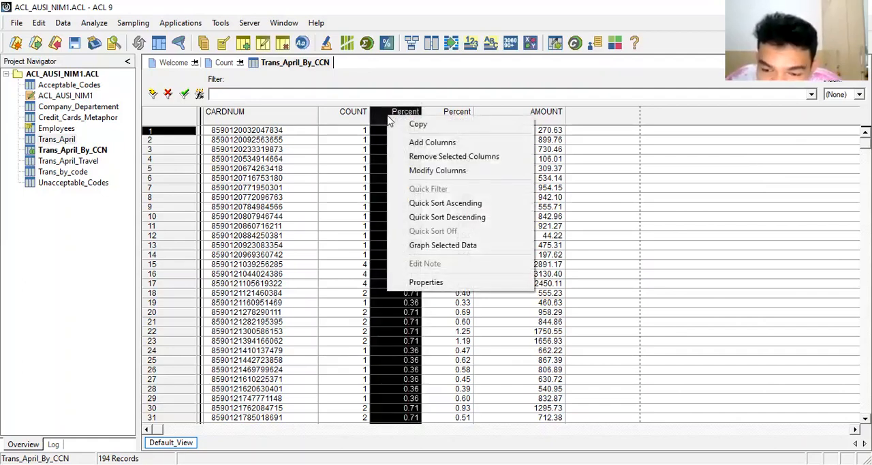
{"action": "left_click", "coordinate": [427, 157]}
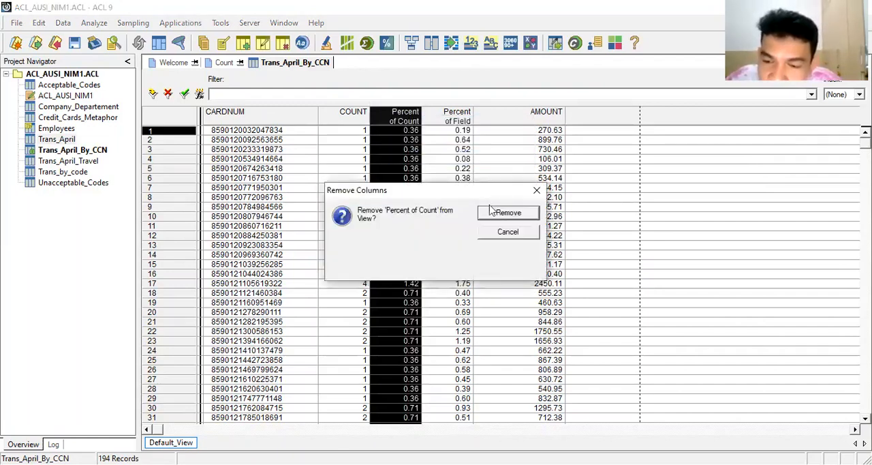
{"action": "left_click", "coordinate": [495, 216]}
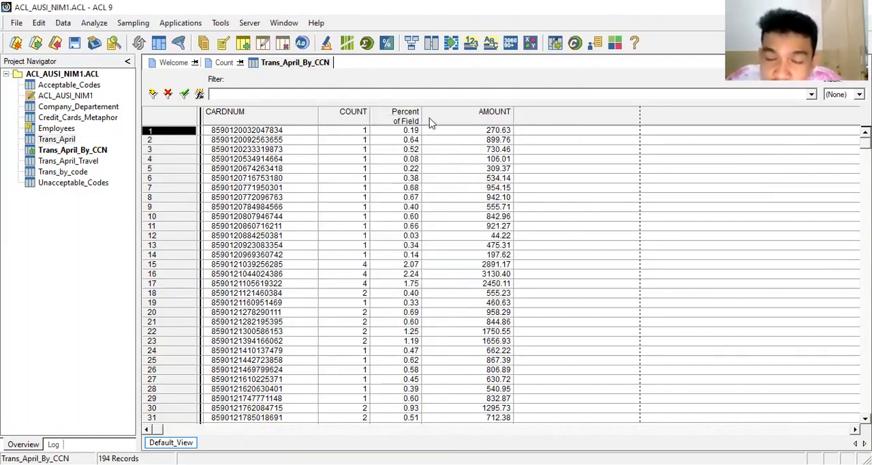
Remove the Percent of Field column from the Trans_April_By_CCN view.
{"action": "left_click", "coordinate": [399, 118]}
{"action": "right_click", "coordinate": [399, 118]}
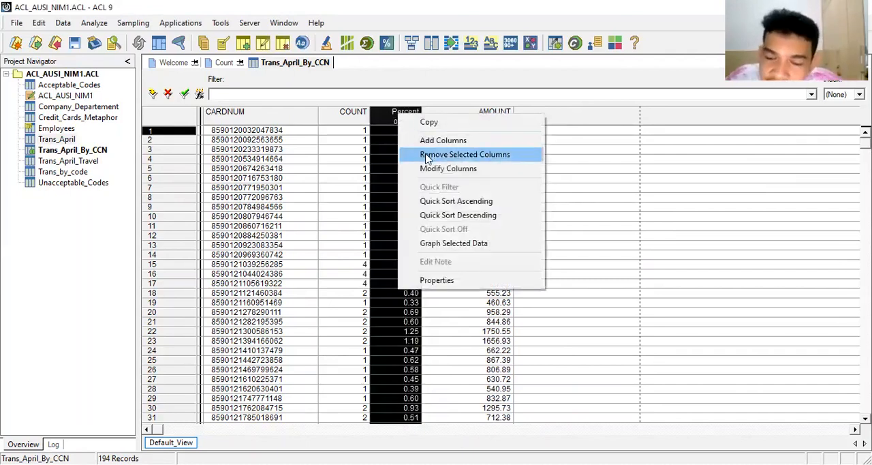
{"action": "left_click", "coordinate": [426, 150]}
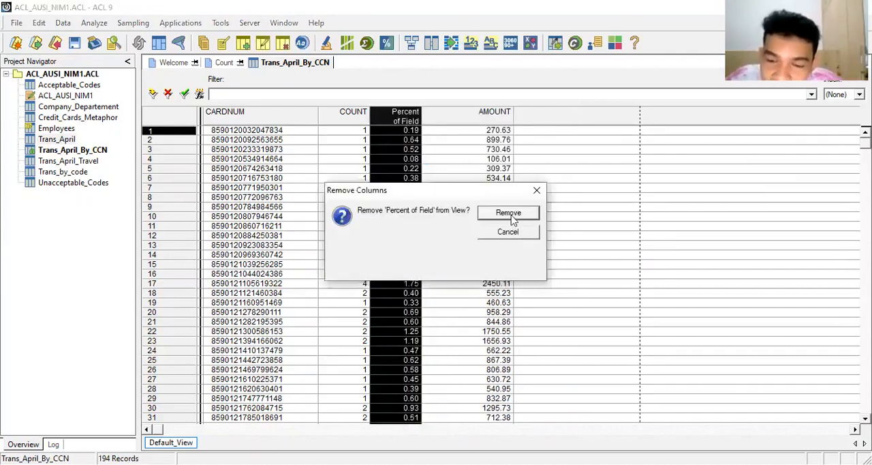
{"action": "left_click", "coordinate": [511, 217]}
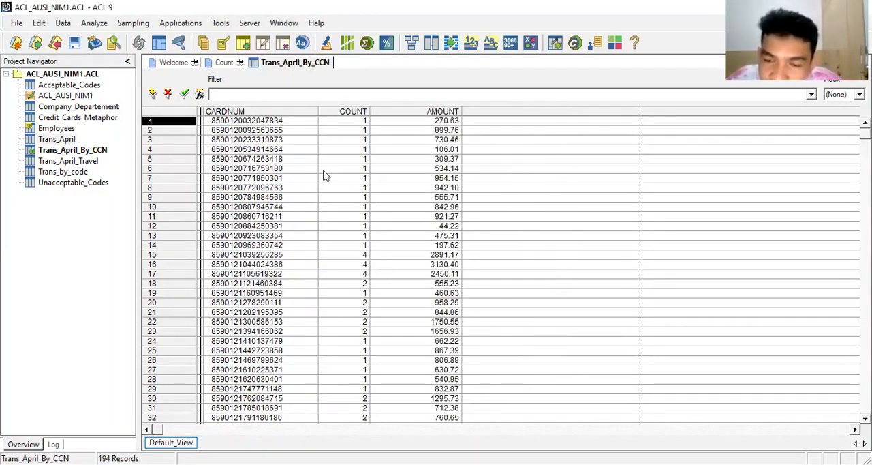
Close the Trans_April_By_CCN table, saving its changes, and open the Trans_April table.
{"action": "right_click", "coordinate": [87, 152]}
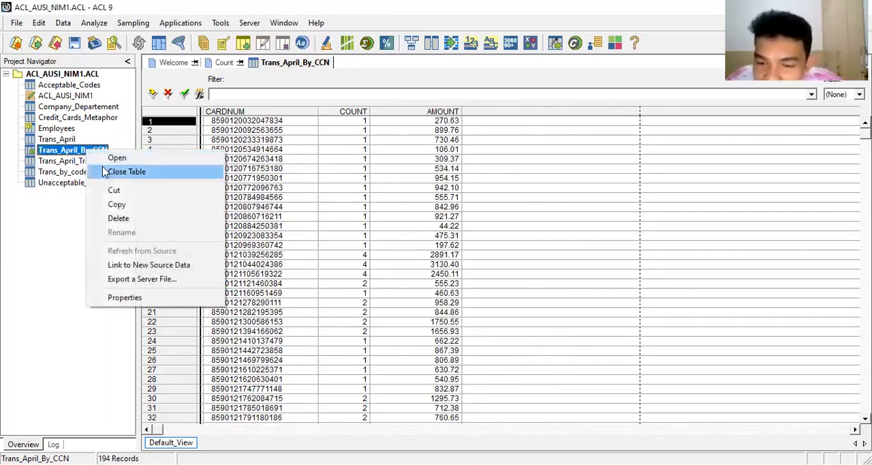
{"action": "left_click", "coordinate": [103, 171]}
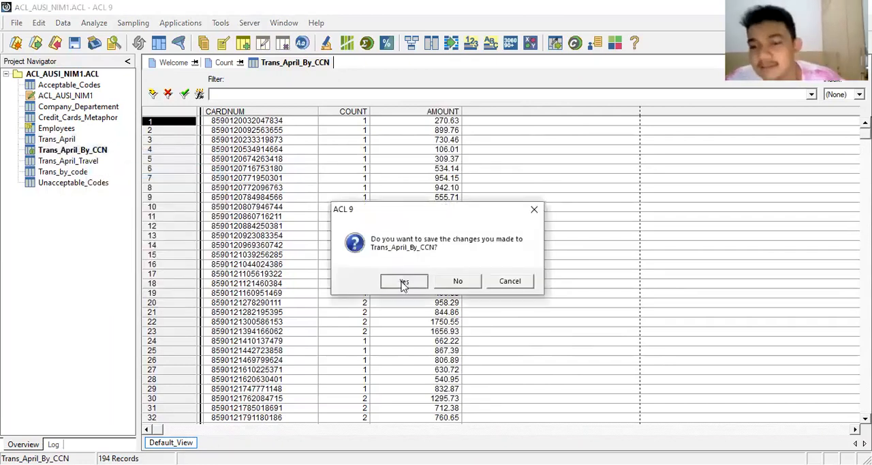
{"action": "left_click", "coordinate": [403, 281]}
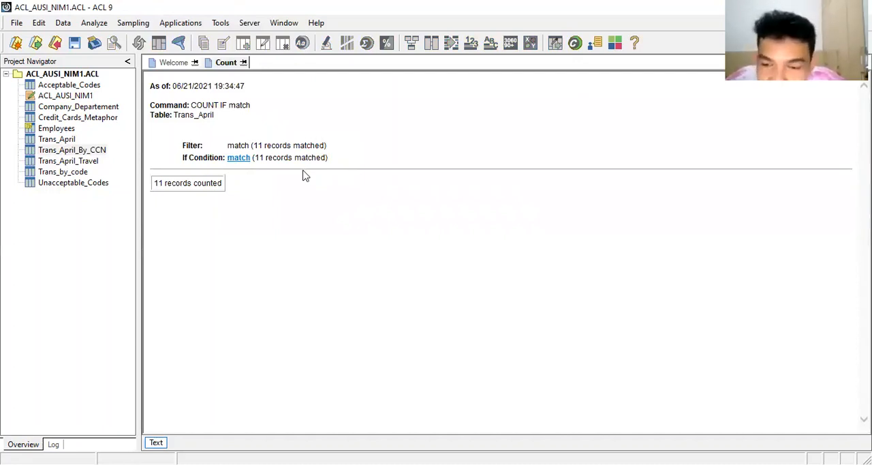
{"action": "double_click", "coordinate": [63, 141]}
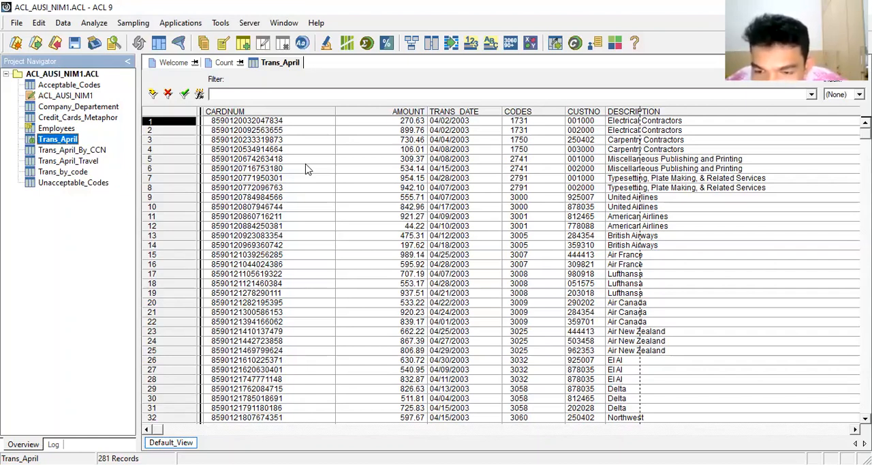
Open the Acceptable_Codes table and verify the data validity of all its fields, Description and Codes.
{"action": "double_click", "coordinate": [62, 86]}
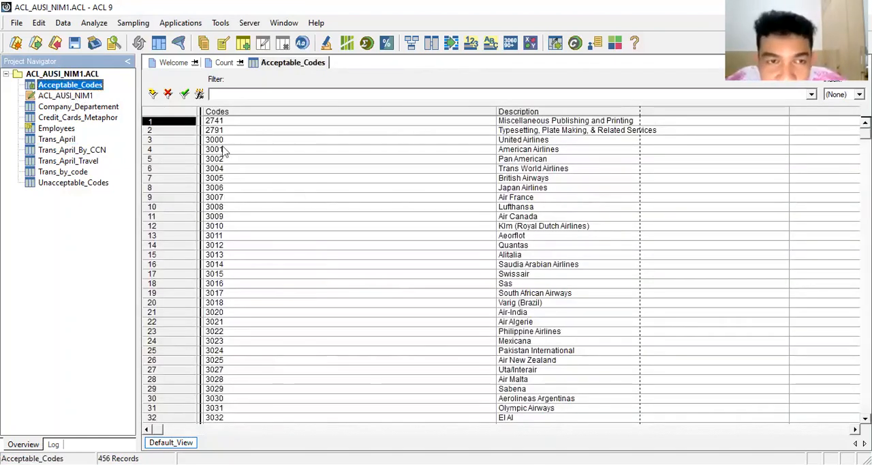
{"action": "left_click", "coordinate": [63, 22]}
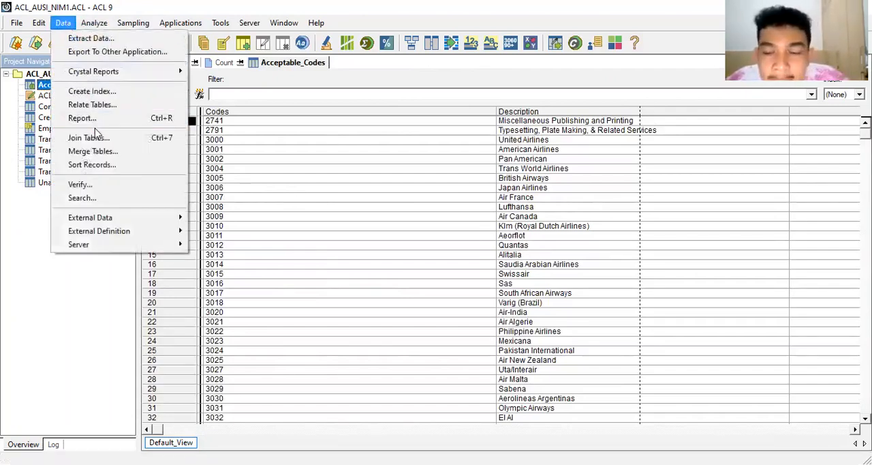
{"action": "left_click", "coordinate": [102, 180]}
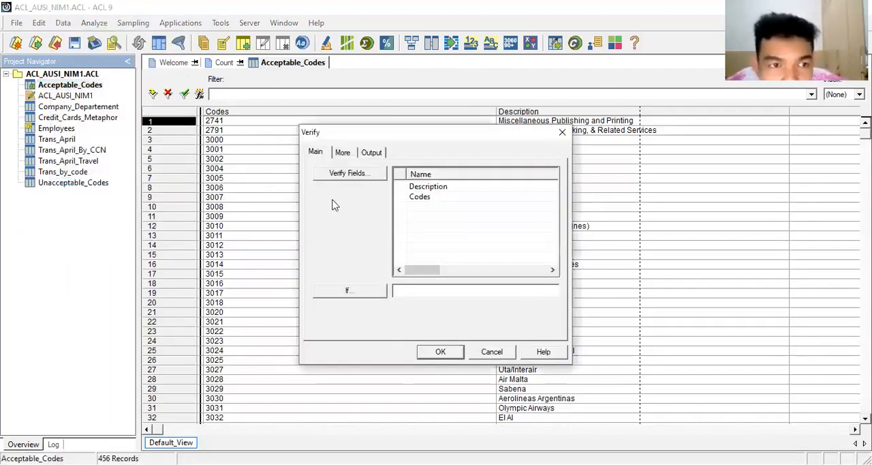
{"action": "left_click", "coordinate": [354, 175]}
{"action": "left_click", "coordinate": [479, 218]}
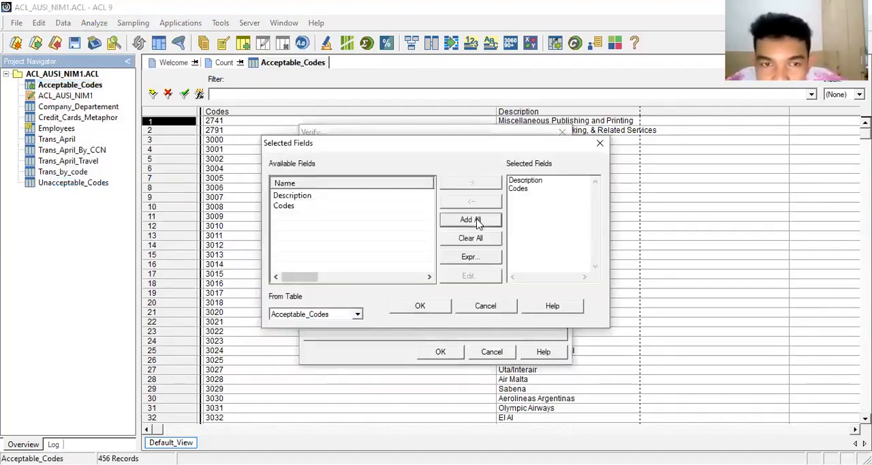
{"action": "left_click", "coordinate": [421, 306]}
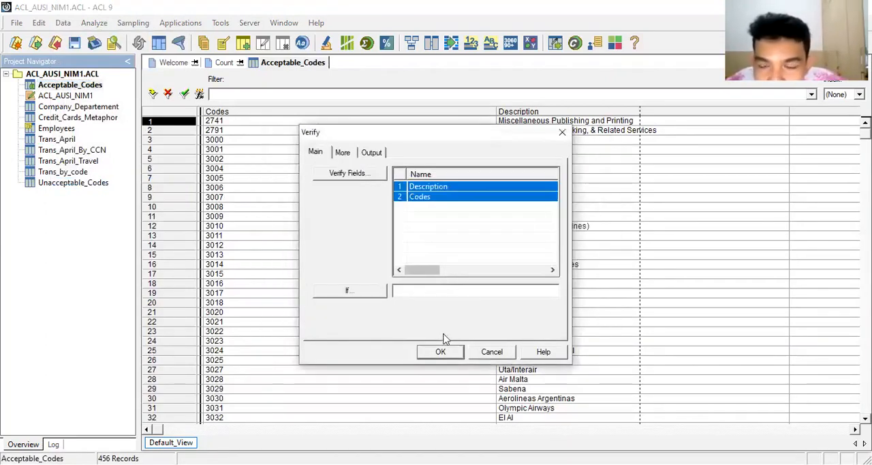
{"action": "left_click", "coordinate": [442, 352]}
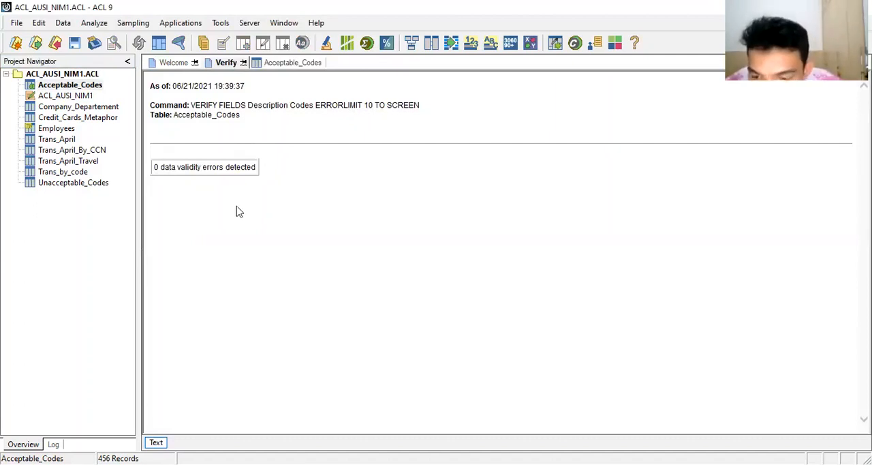
Open the Unacceptable_Codes table and examine the category, length and data type of its fields in the table layout.
{"action": "left_click", "coordinate": [71, 182]}
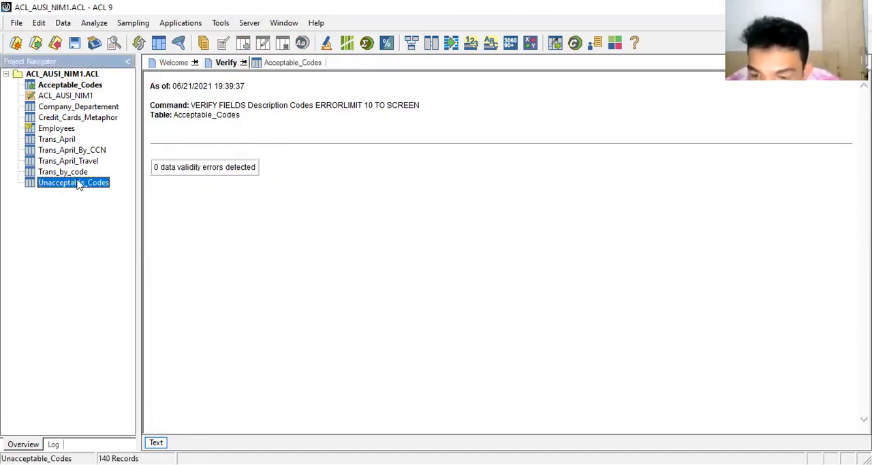
{"action": "double_click", "coordinate": [72, 182]}
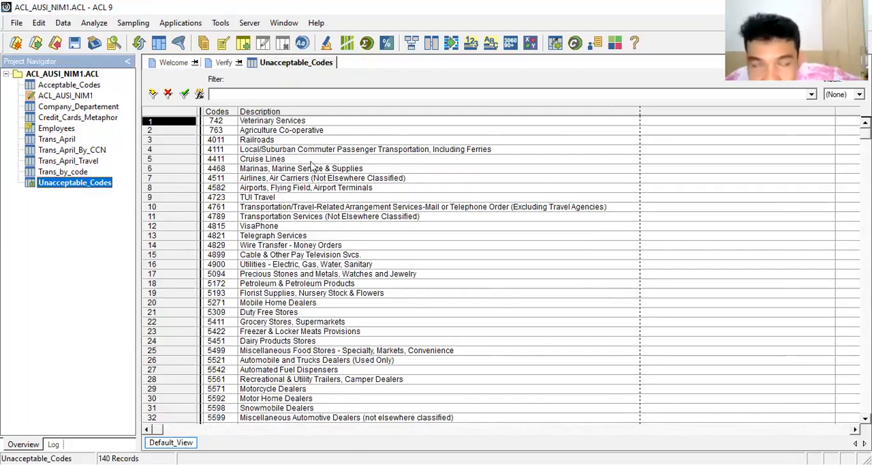
{"action": "left_click", "coordinate": [41, 24]}
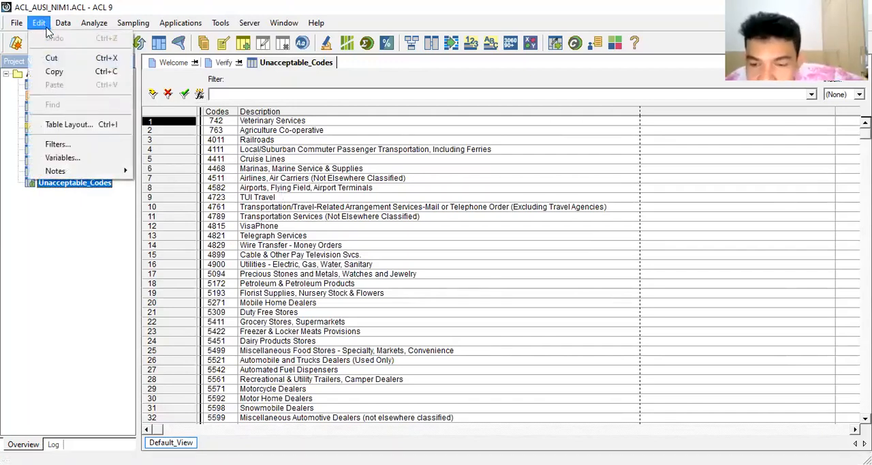
{"action": "left_click", "coordinate": [68, 124]}
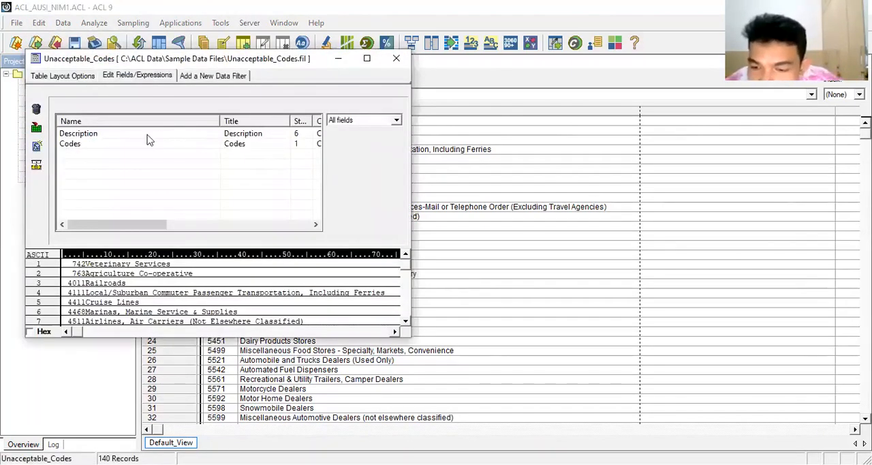
{"action": "left_click_drag", "start_coordinate": [158, 227], "coordinate": [213, 228]}
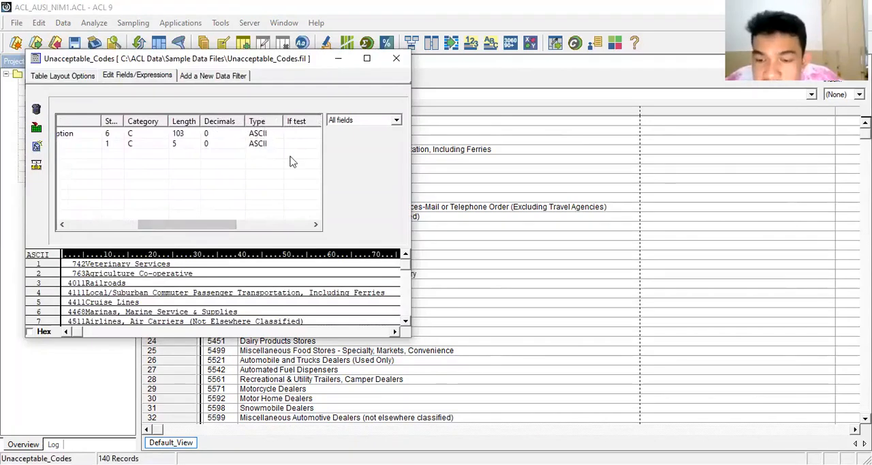
{"action": "left_click", "coordinate": [395, 59]}
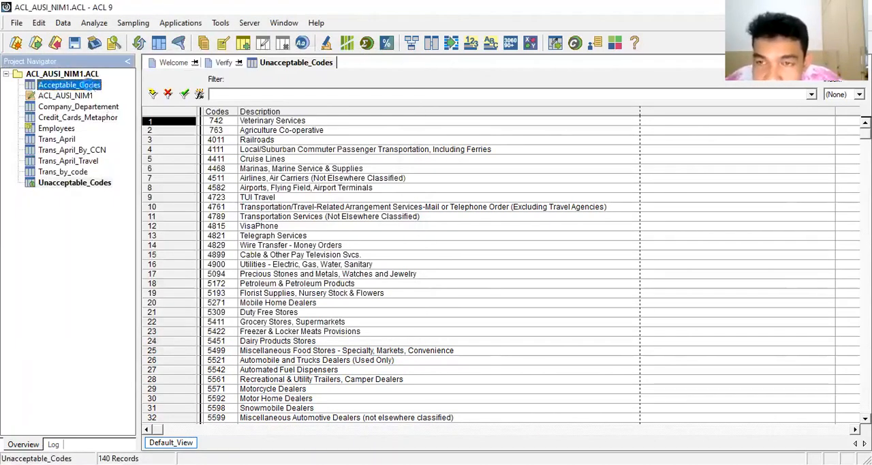
Open the Acceptable_Codes table and examine the category, length and data type of its fields in the table layout.
{"action": "double_click", "coordinate": [90, 85]}
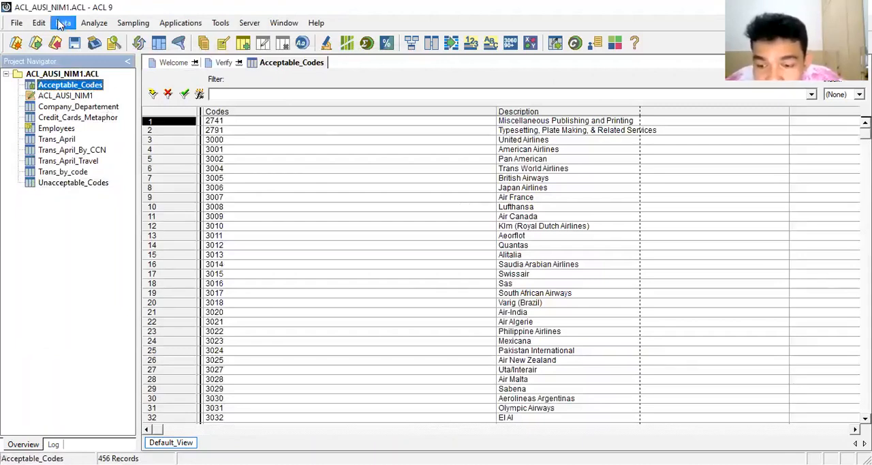
{"action": "left_click", "coordinate": [61, 23]}
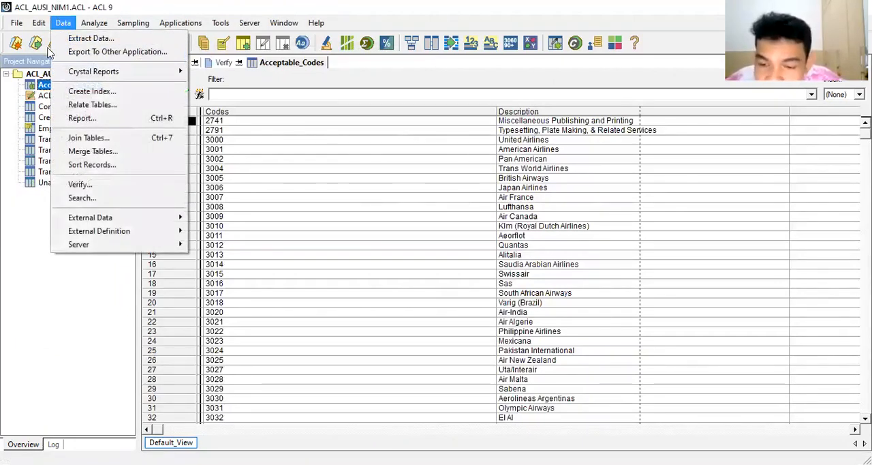
{"action": "mouse_move", "coordinate": [40, 26]}
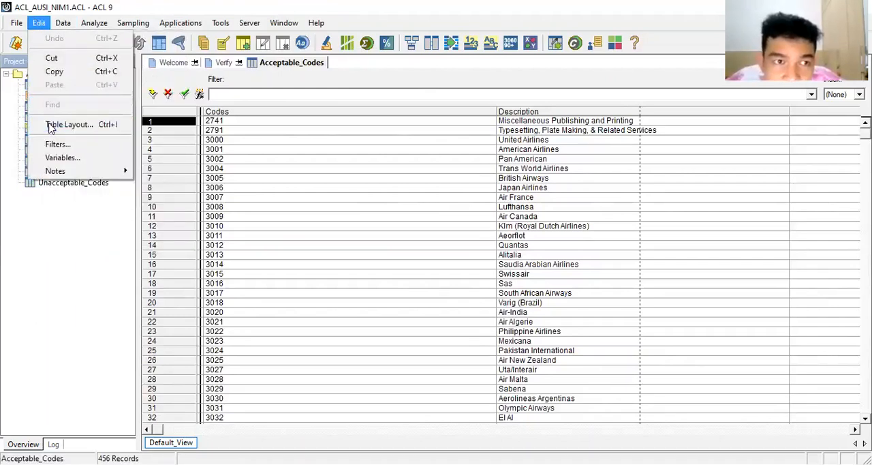
{"action": "left_click", "coordinate": [55, 124]}
{"action": "left_click_drag", "start_coordinate": [140, 225], "coordinate": [220, 156]}
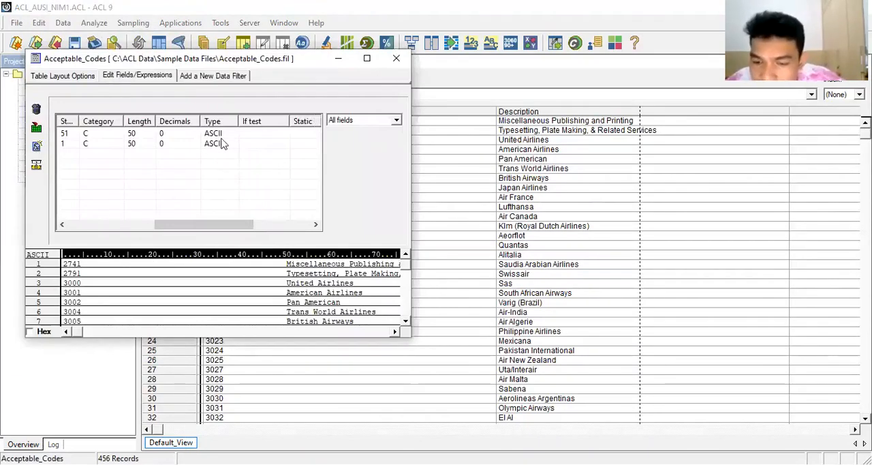
{"action": "key", "text": "alt+Tab"}
{"action": "key", "text": "alt+Tab"}
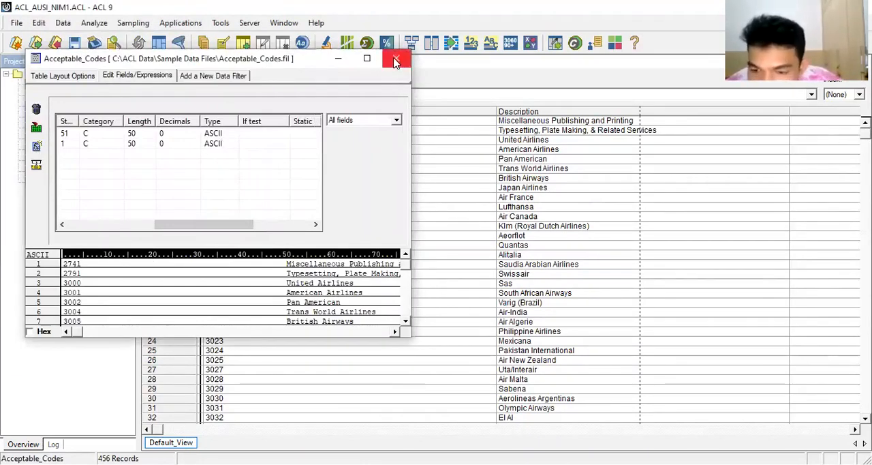
{"action": "left_click", "coordinate": [396, 61]}
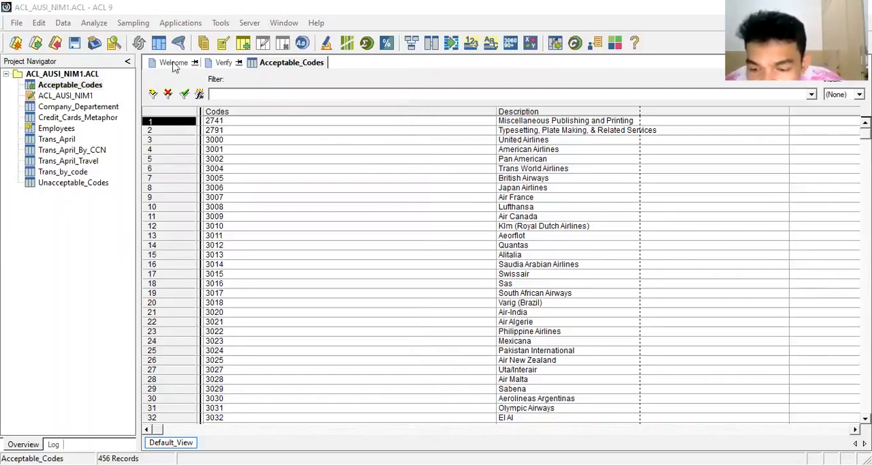
Add a new expression field named Codes_Sub_Acceptable to the Acceptable_Codes table layout.
{"action": "left_click", "coordinate": [82, 86]}
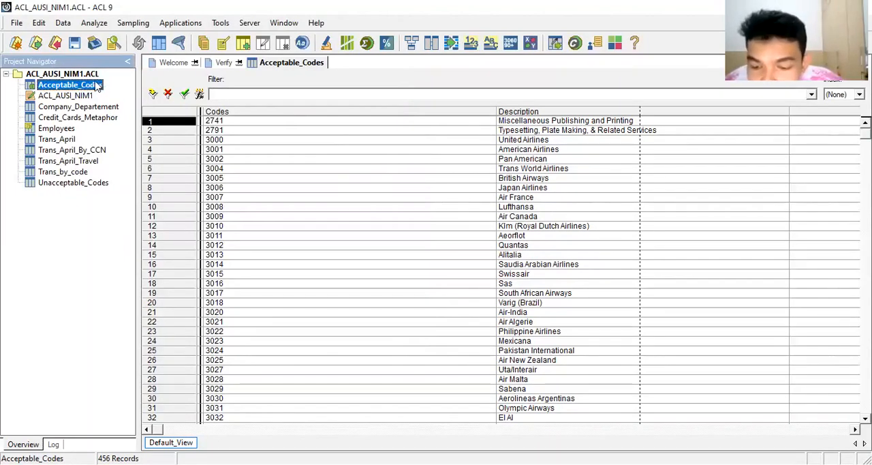
{"action": "left_click", "coordinate": [34, 27]}
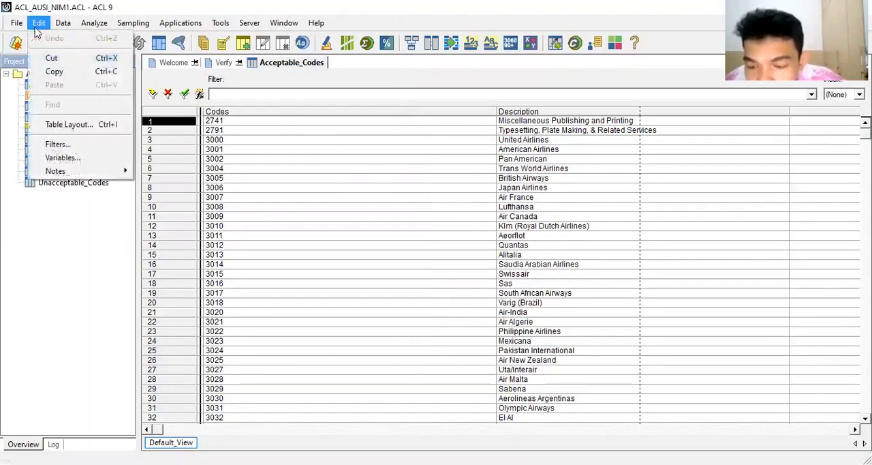
{"action": "left_click", "coordinate": [49, 125]}
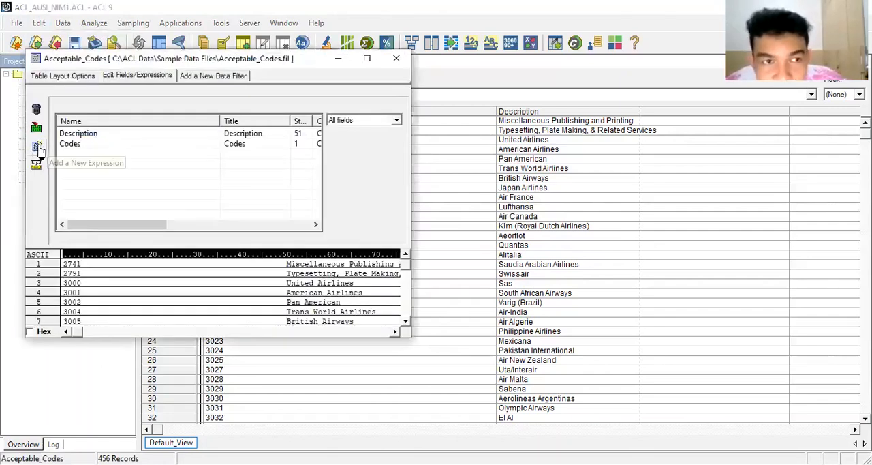
{"action": "left_click", "coordinate": [34, 146]}
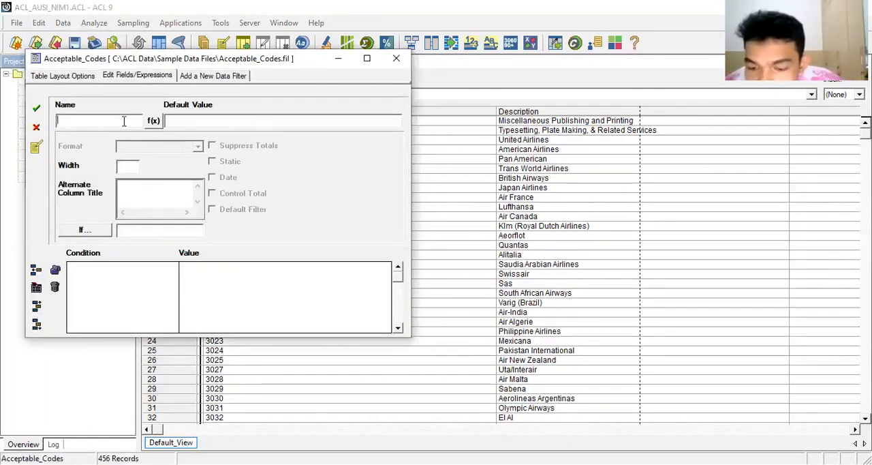
{"action": "type", "text": "C"}
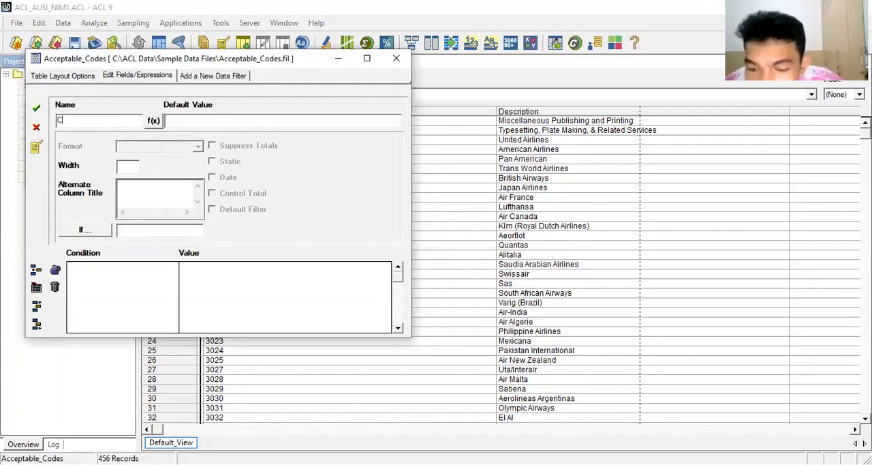
{"action": "type", "text": "odes_Sub"}
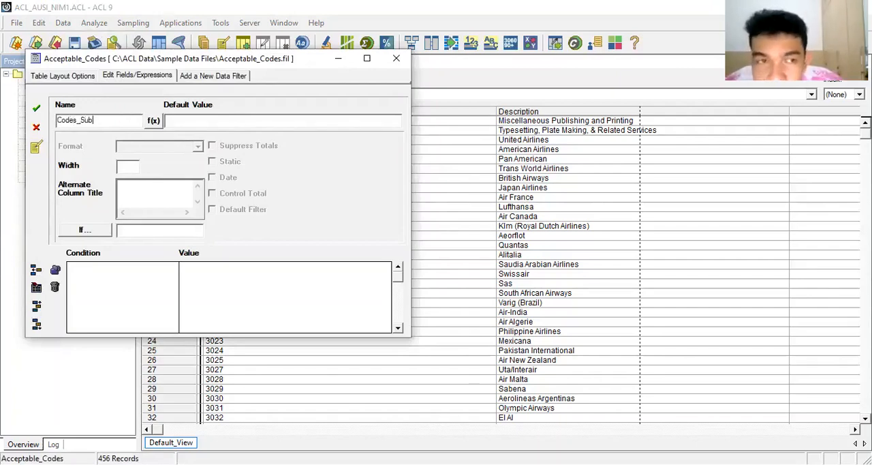
{"action": "type", "text": "_Acceptable"}
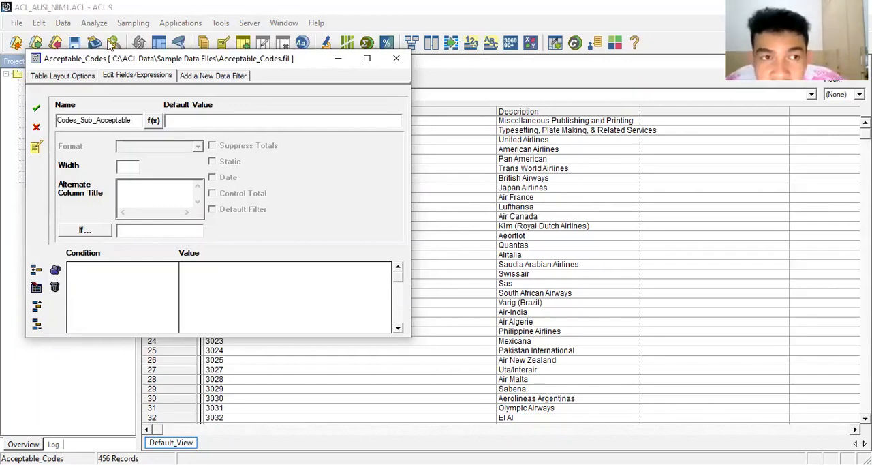
Enter the expression SUBSTR(ALLTRIM(CODES),1,4) as the default value of the Codes_Sub_Acceptable field.
{"action": "left_click", "coordinate": [153, 123]}
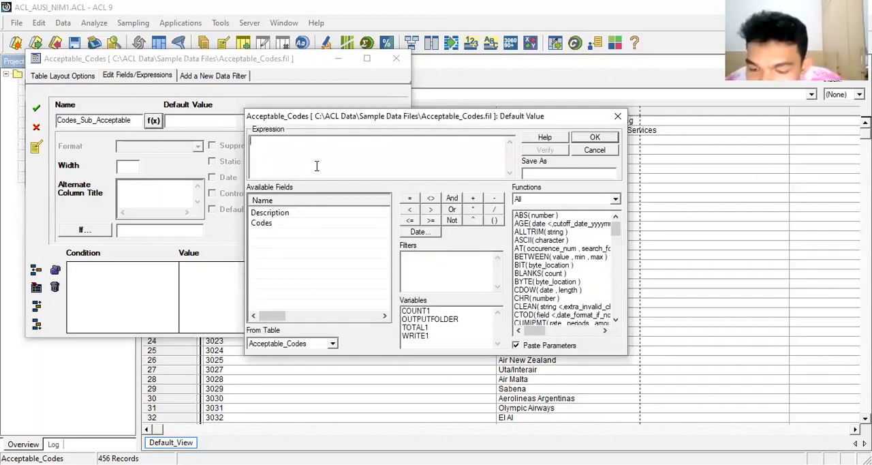
{"action": "type", "text": "SUBSTR"}
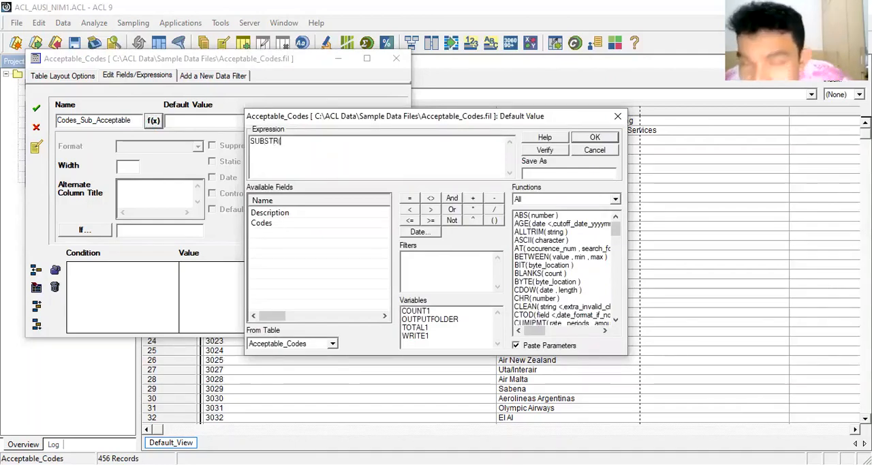
{"action": "type", "text": "(ALLTRIM"}
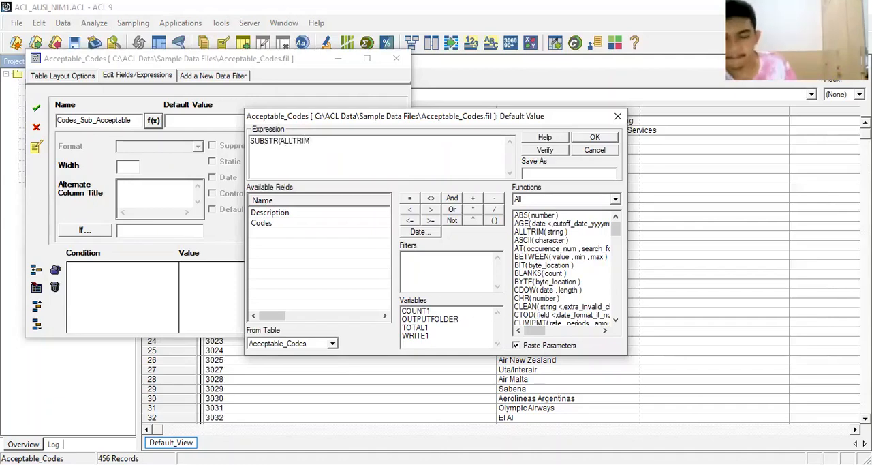
{"action": "type", "text": "(C"}
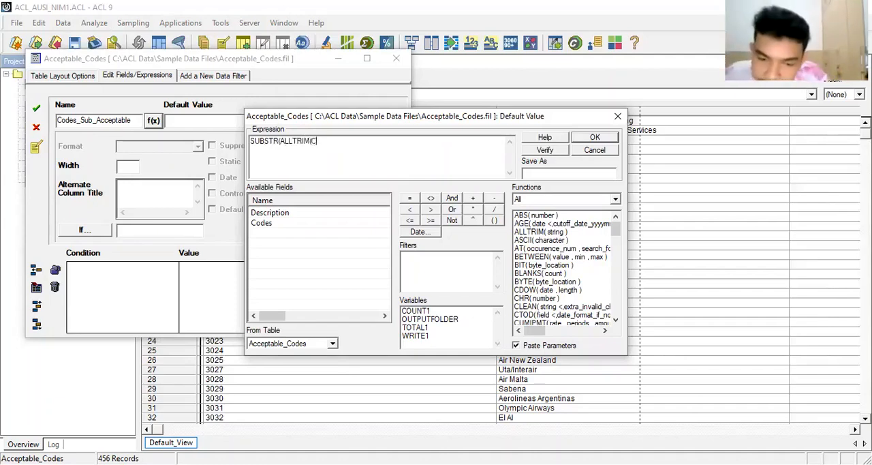
{"action": "type", "text": "ODES"}
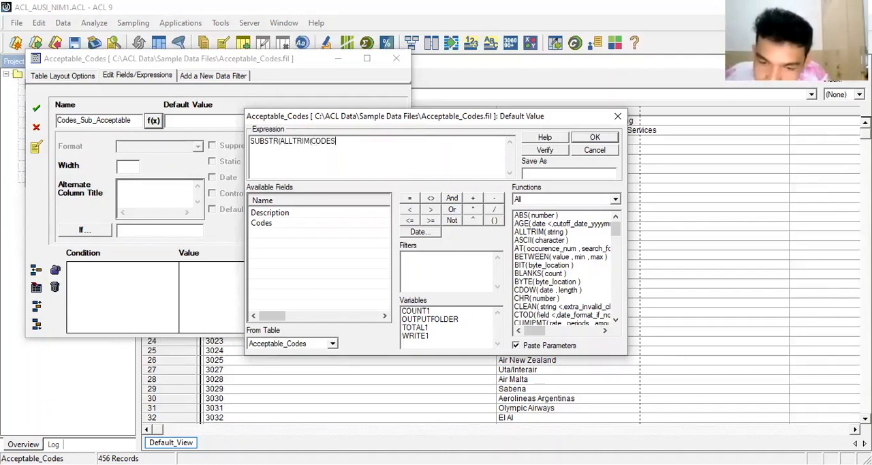
{"action": "type", "text": "),1,4"}
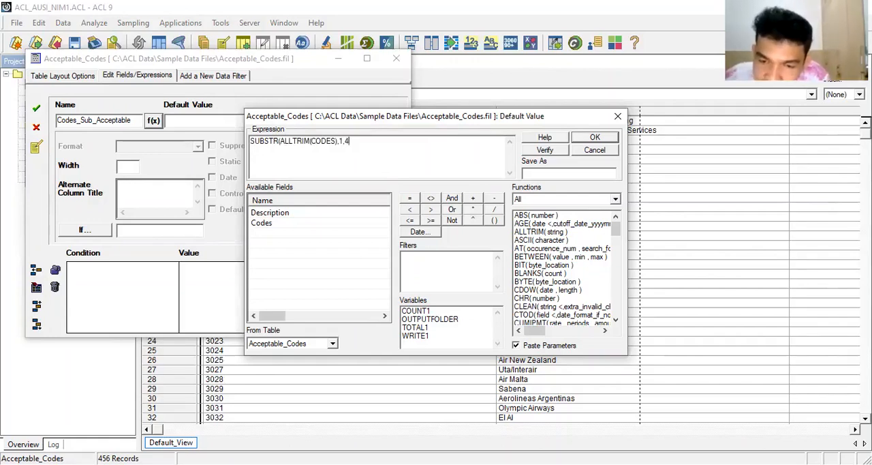
{"action": "left_click", "coordinate": [534, 176]}
{"action": "type", "text": "substr"}
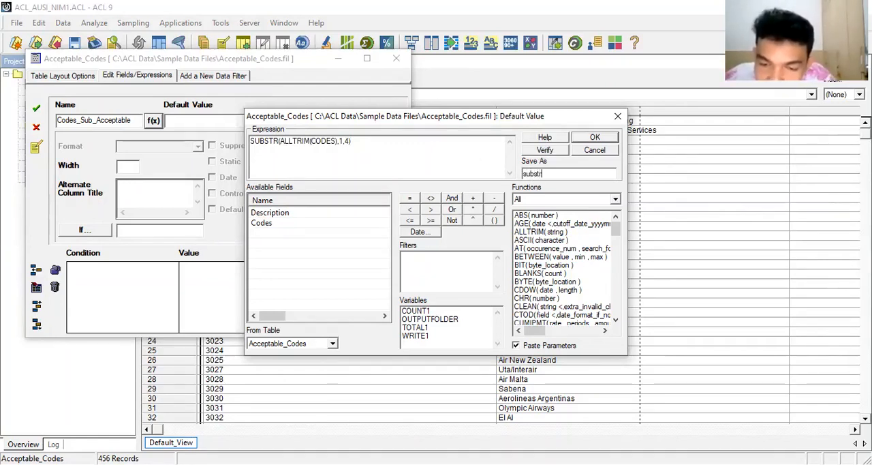
{"action": "type", "text": "1"}
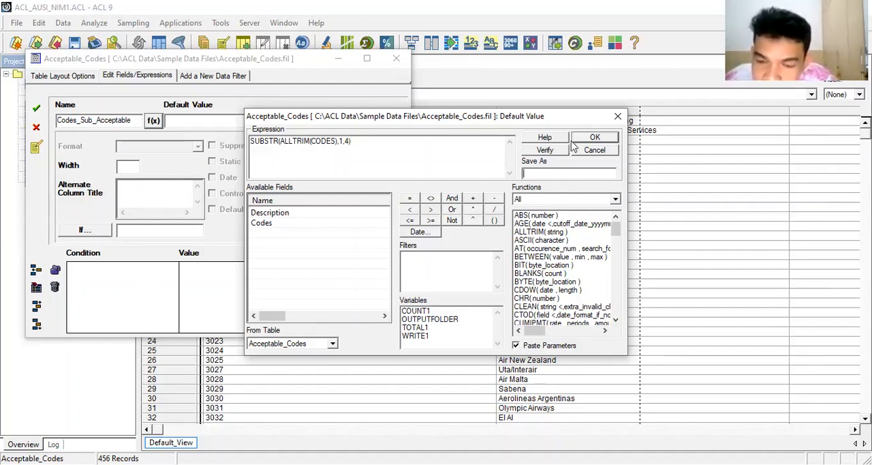
Save the Codes_Sub_Acceptable expression field in the table layout and check its category, length and data type against the other fields.
{"action": "left_click", "coordinate": [595, 139]}
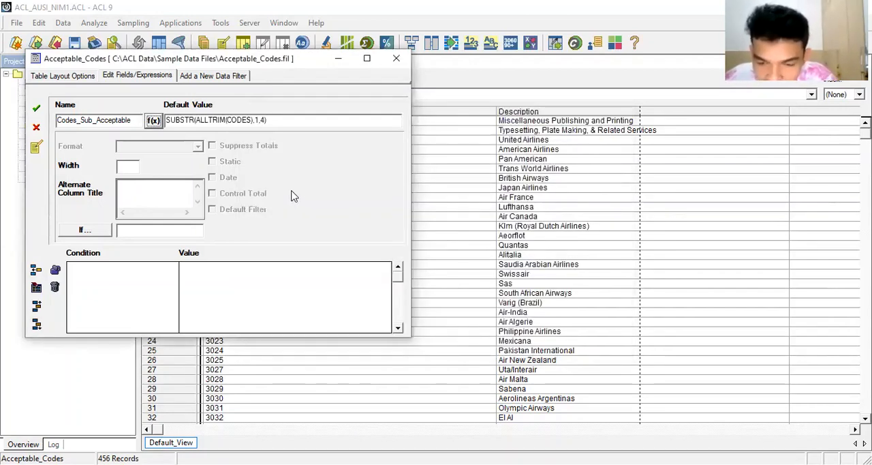
{"action": "left_click", "coordinate": [37, 111]}
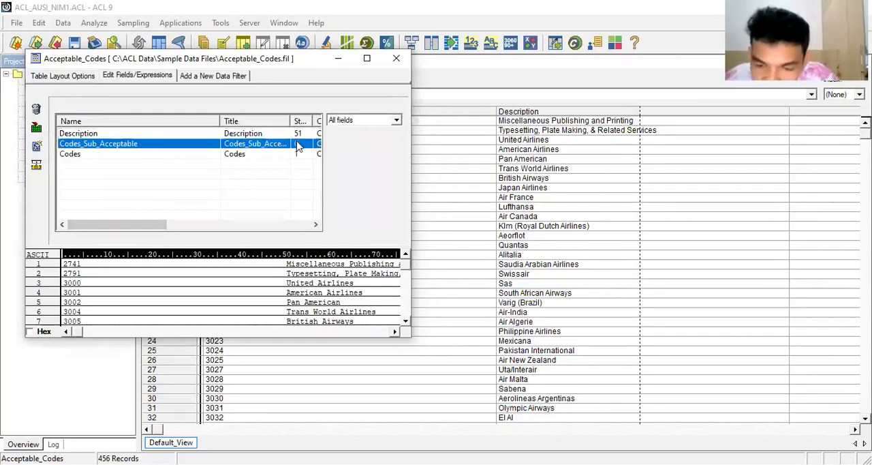
{"action": "double_click", "coordinate": [144, 144]}
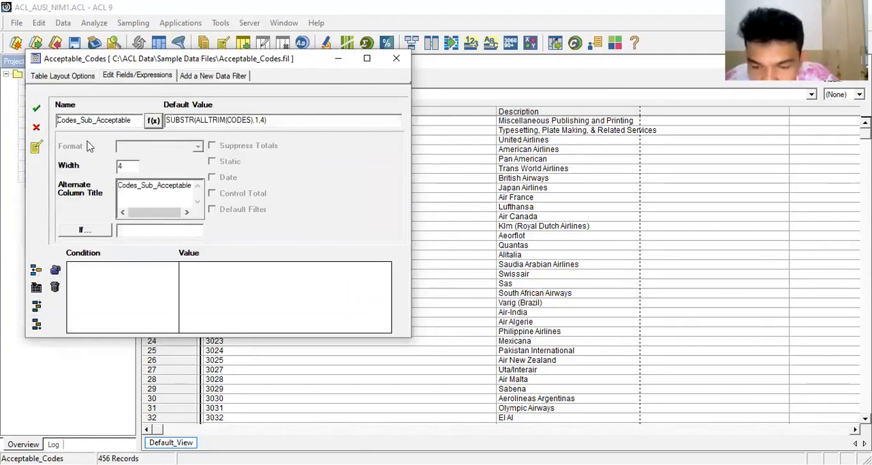
{"action": "left_click", "coordinate": [38, 115]}
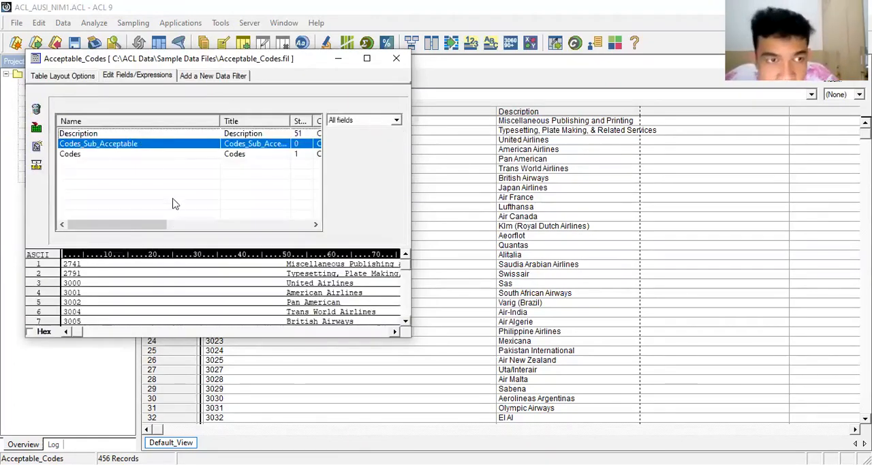
{"action": "left_click_drag", "start_coordinate": [157, 226], "coordinate": [232, 226]}
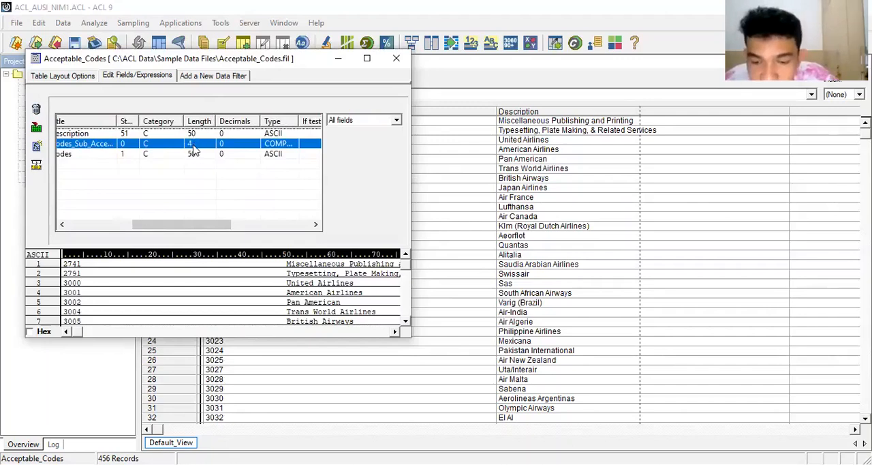
{"action": "left_click", "coordinate": [397, 60]}
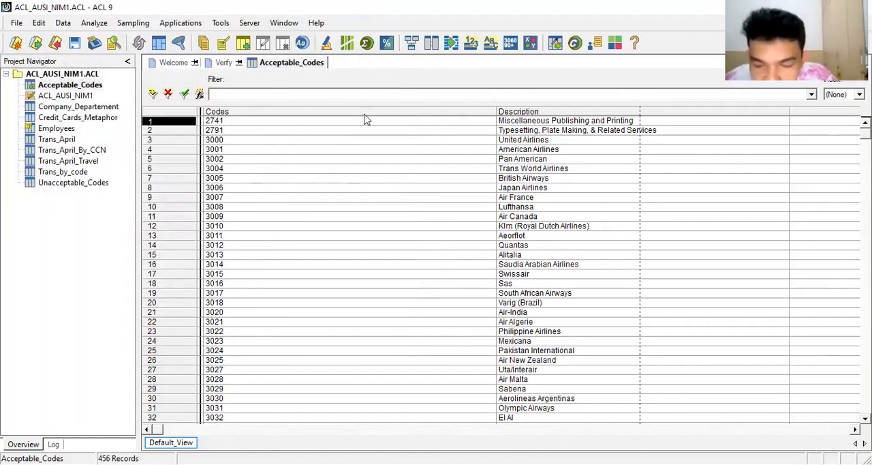
Add the Codes_Sub_Acceptable field as a column before Codes in the Acceptable_Codes view.
{"action": "left_click", "coordinate": [343, 113]}
{"action": "right_click", "coordinate": [343, 117]}
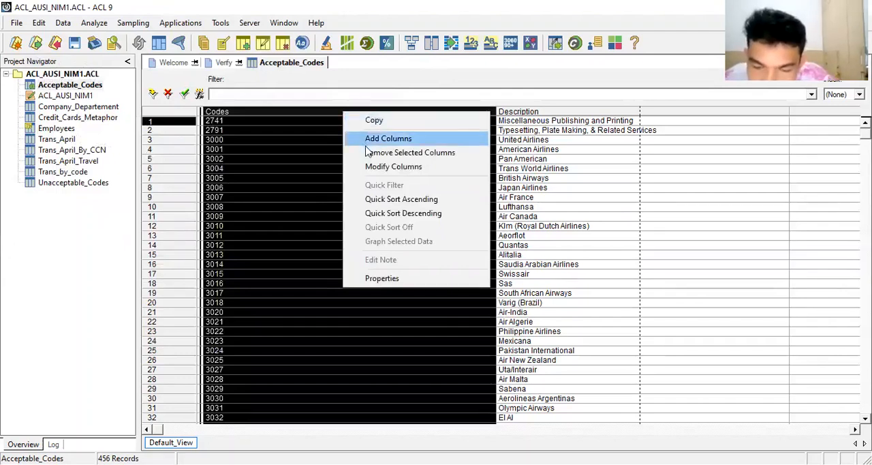
{"action": "left_click", "coordinate": [367, 140]}
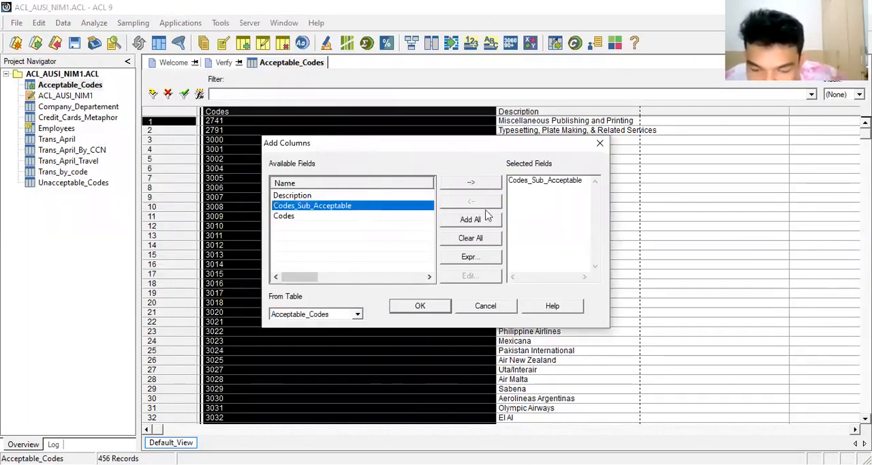
{"action": "left_click", "coordinate": [420, 305]}
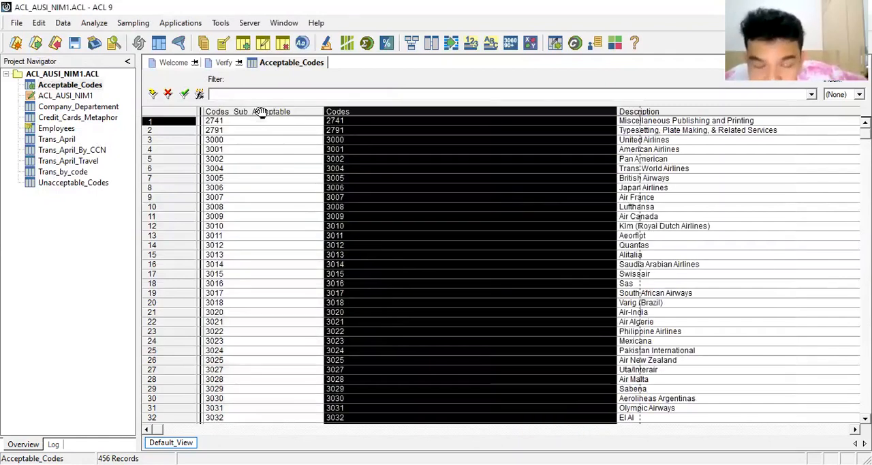
Close the Acceptable_Codes table with its changes saved and reopen it.
{"action": "left_click", "coordinate": [259, 112]}
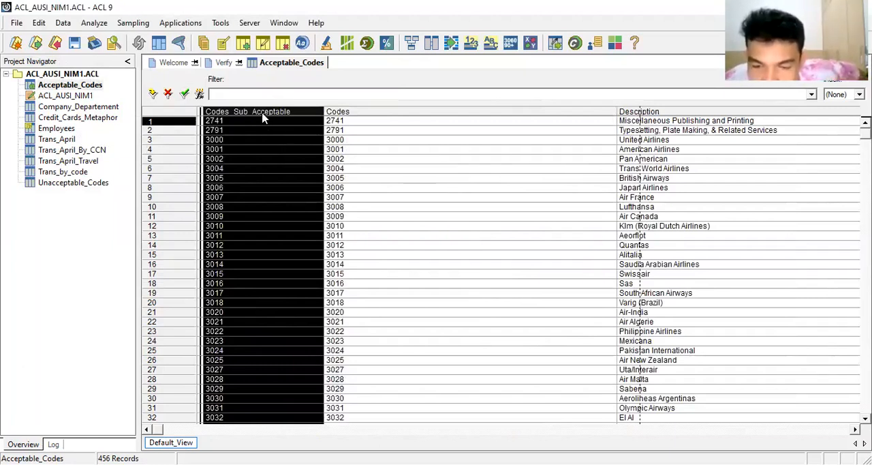
{"action": "right_click", "coordinate": [100, 88]}
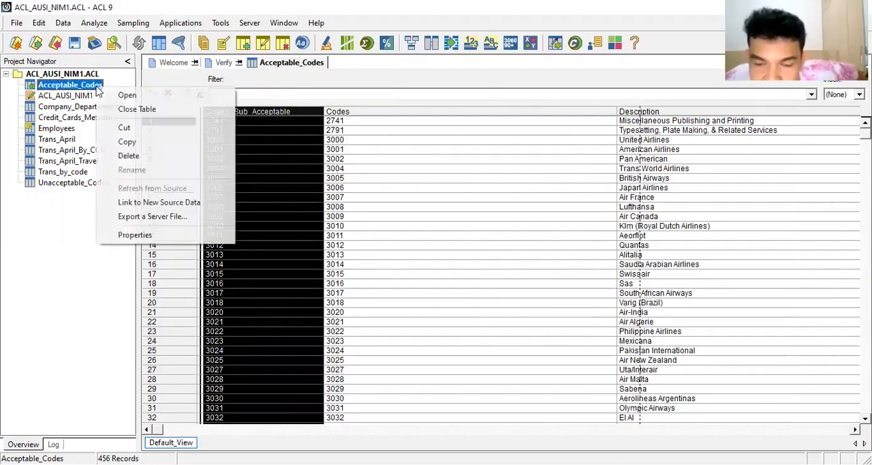
{"action": "left_click", "coordinate": [129, 109]}
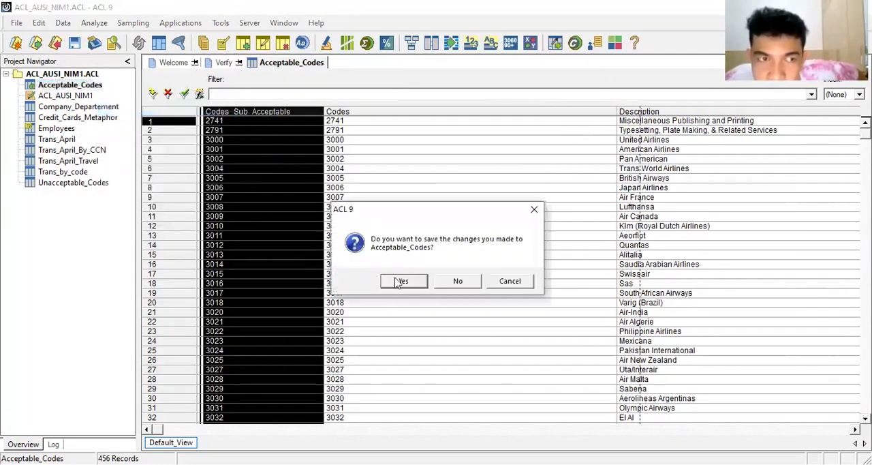
{"action": "left_click", "coordinate": [404, 281]}
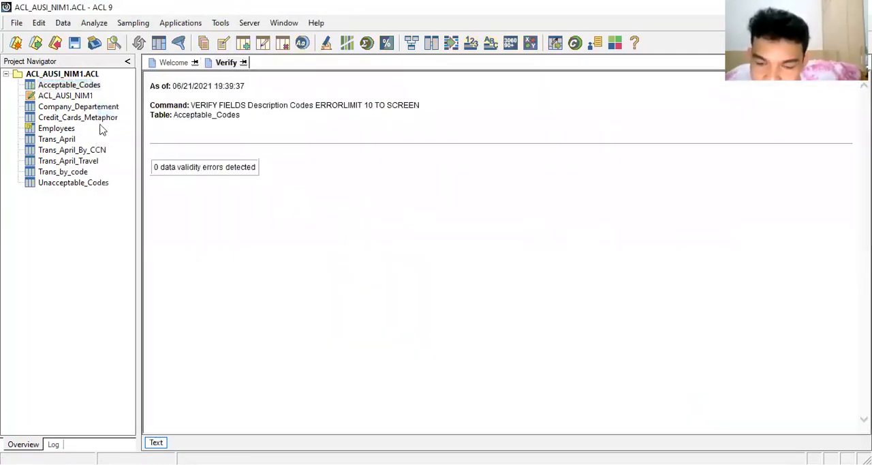
{"action": "double_click", "coordinate": [82, 87]}
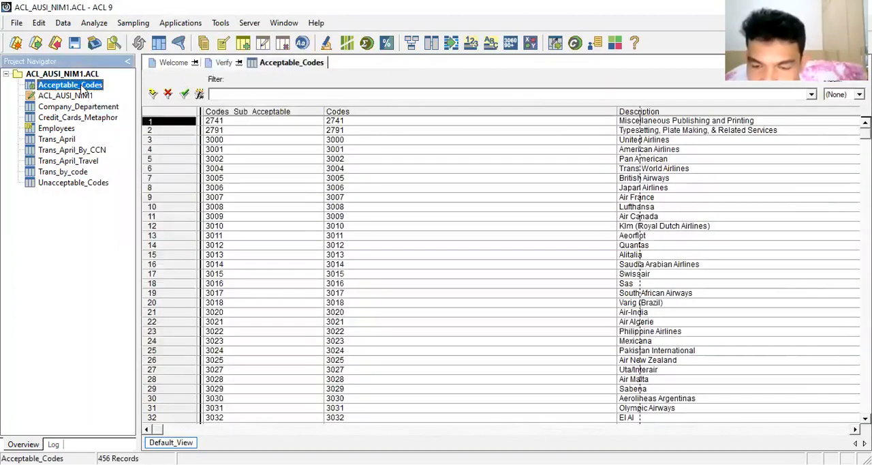
Open the Unacceptable_Codes table and add a new expression field named Codes_Sub_Unacceptable to its table layout.
{"action": "double_click", "coordinate": [68, 185]}
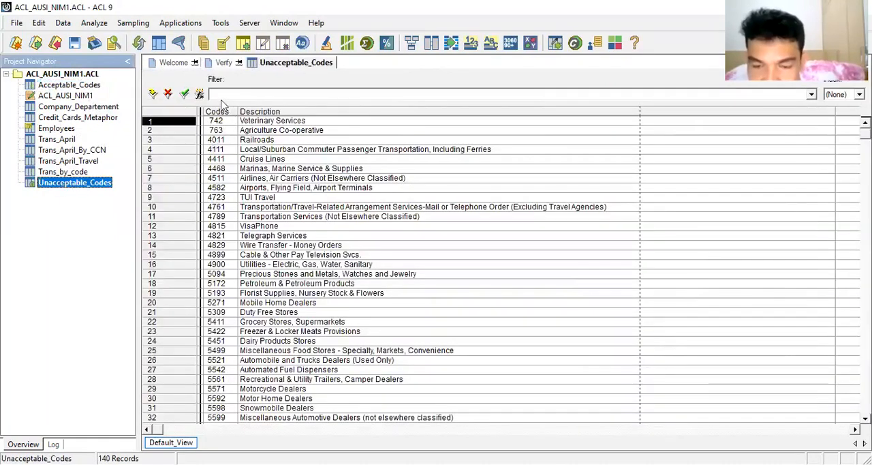
{"action": "left_click", "coordinate": [39, 23]}
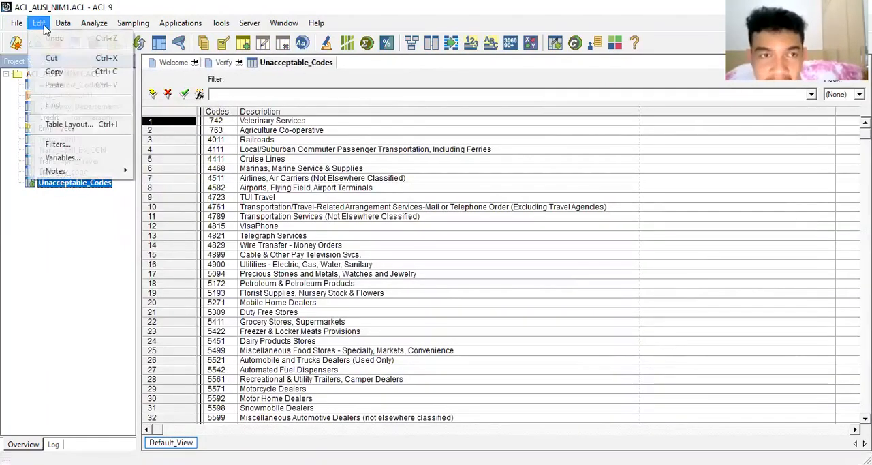
{"action": "left_click", "coordinate": [68, 124]}
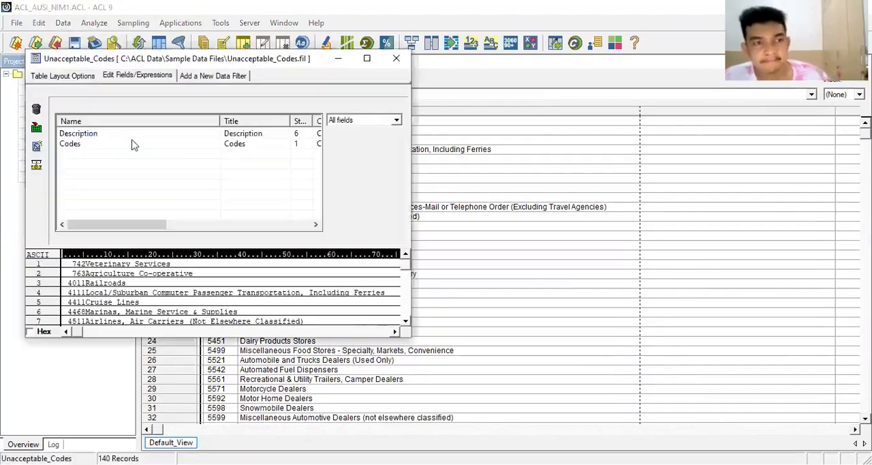
{"action": "left_click", "coordinate": [40, 145]}
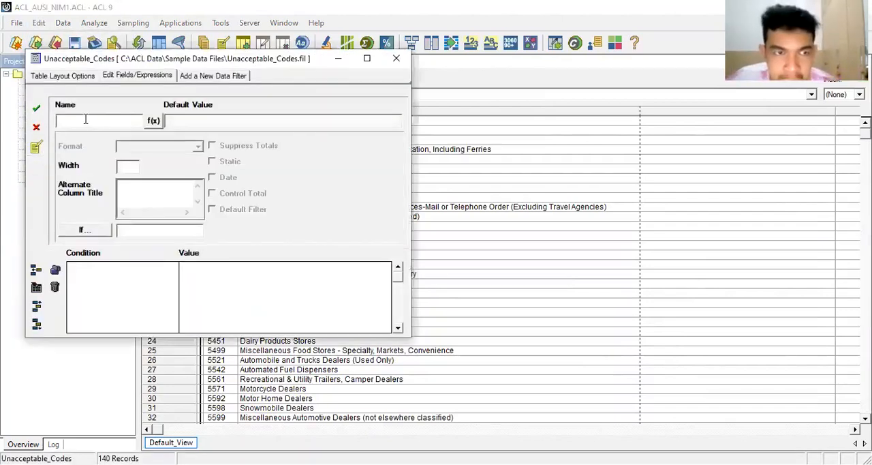
{"action": "type", "text": "Codes_Su"}
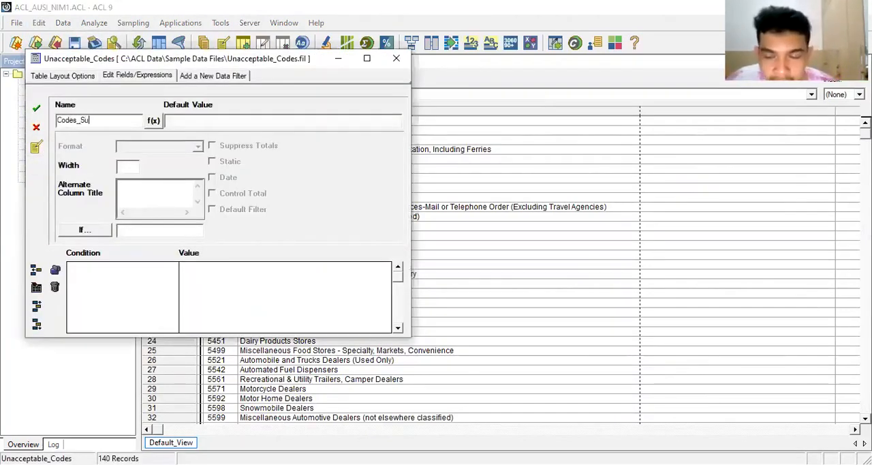
{"action": "type", "text": "b"}
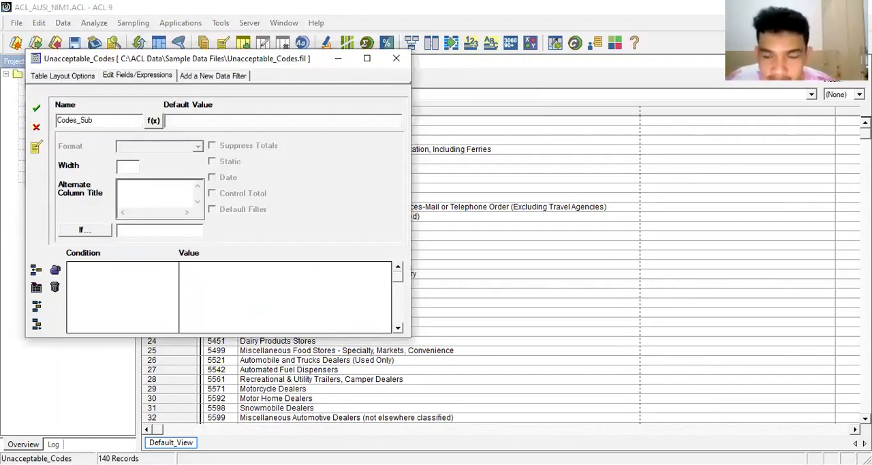
{"action": "type", "text": "_U"}
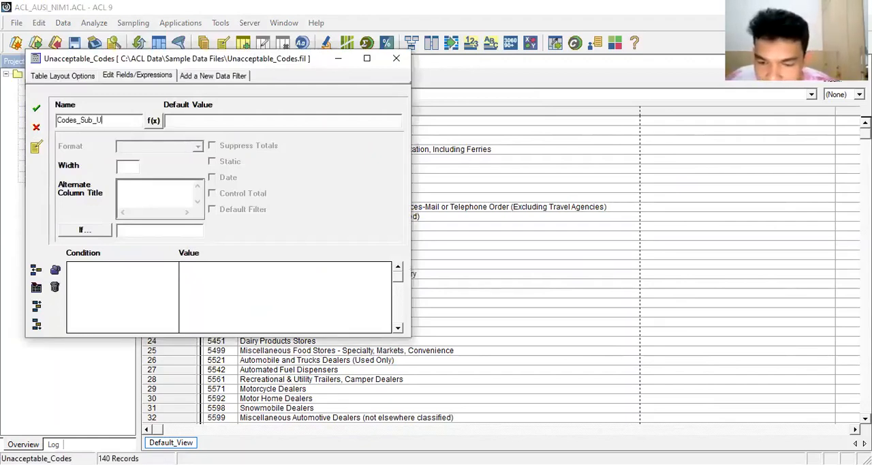
{"action": "type", "text": "aacceptab"}
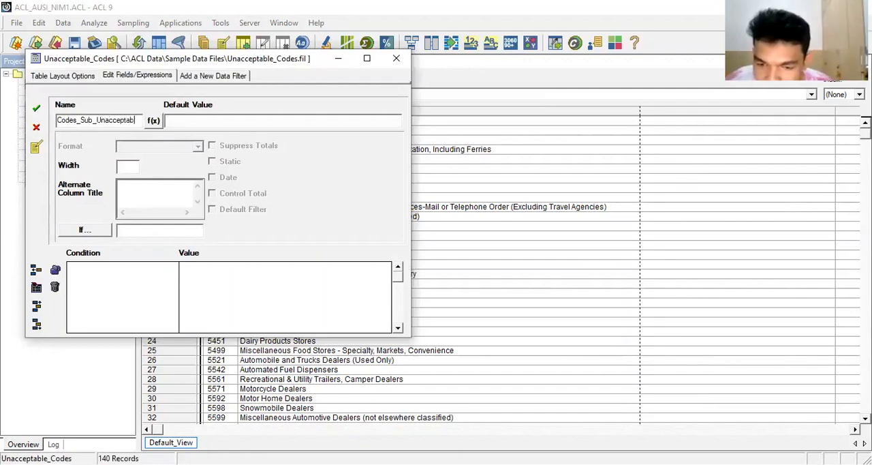
{"action": "type", "text": "le"}
Define the default value of Codes_Sub_Unacceptable as the expression SUBSTR(ALLTRIM(CODES),1,4).
{"action": "left_click", "coordinate": [153, 120]}
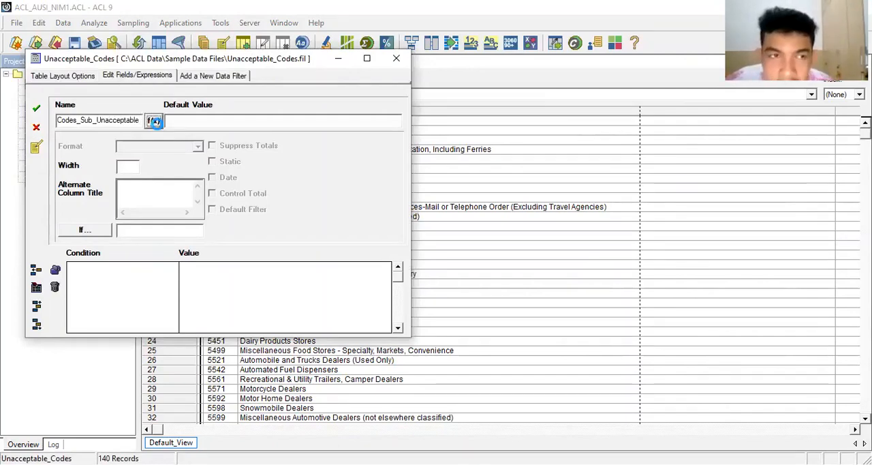
{"action": "type", "text": "STR"}
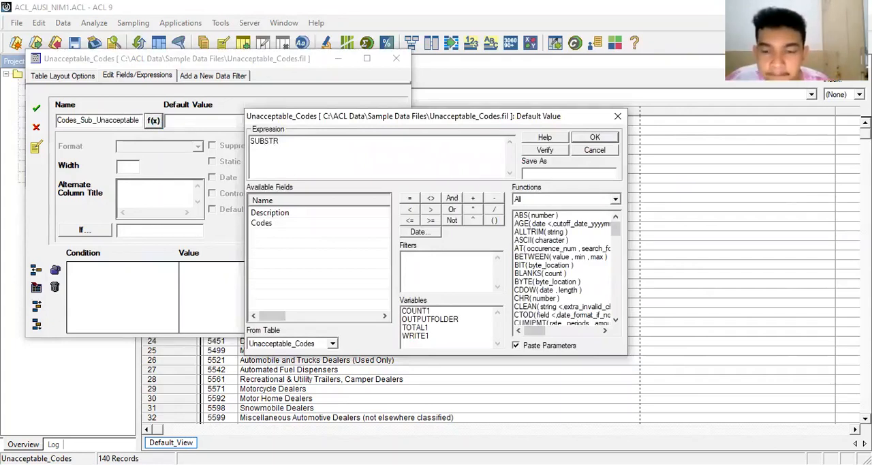
{"action": "type", "text": "(ALL"}
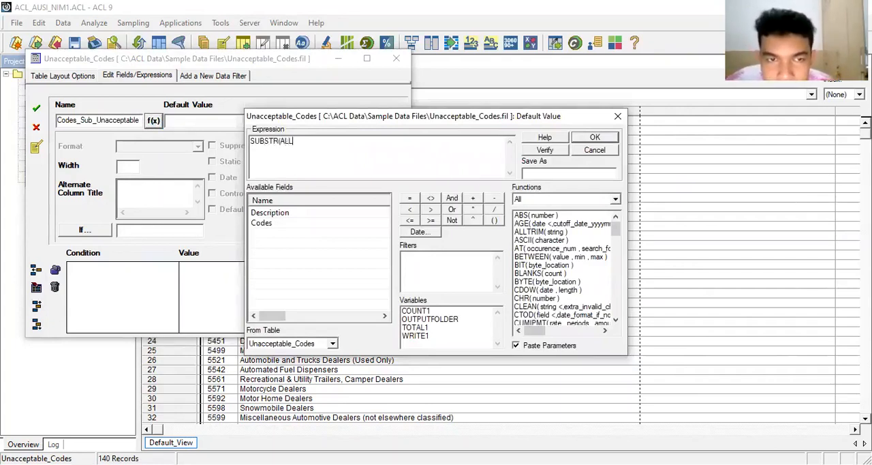
{"action": "type", "text": "TRIM("}
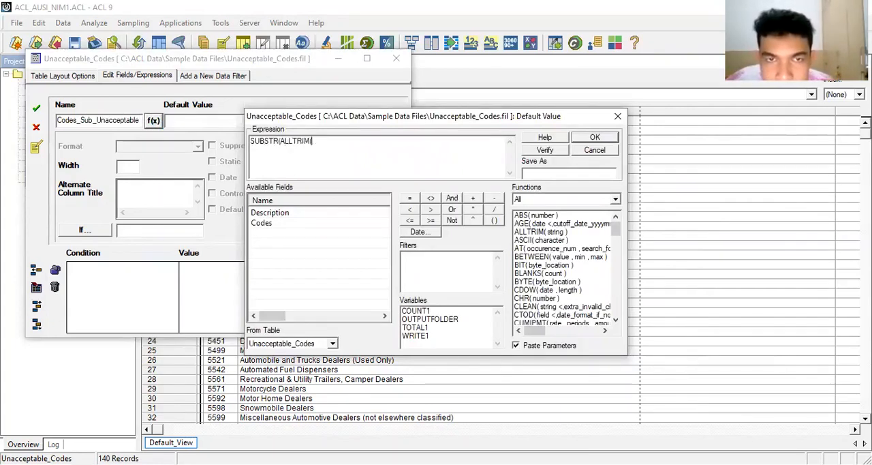
{"action": "type", "text": "CODES),1,4"}
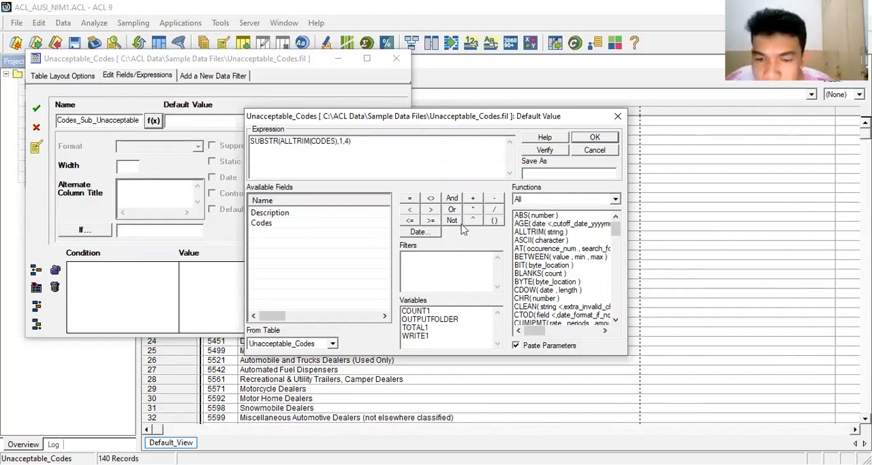
{"action": "left_click", "coordinate": [591, 138]}
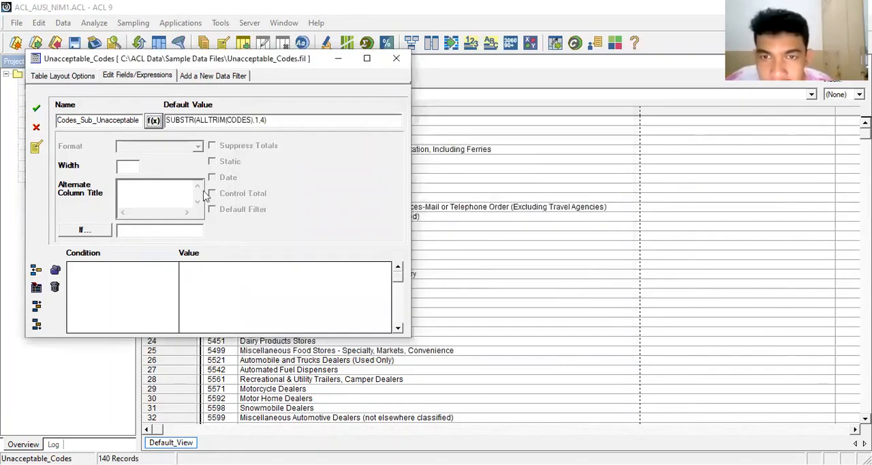
Set the Codes_Sub_Unacceptable field's width to 4, save it, and check its category and length in the table layout before closing it.
{"action": "left_click", "coordinate": [127, 166]}
{"action": "type", "text": "4"}
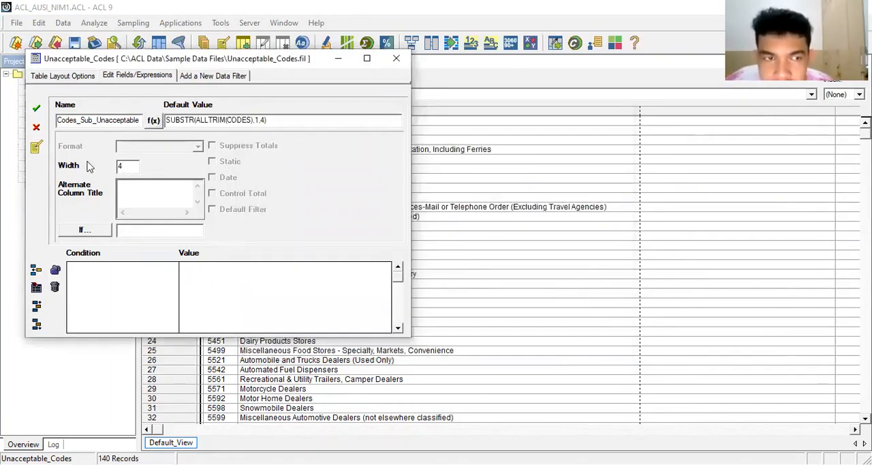
{"action": "left_click", "coordinate": [38, 109]}
{"action": "left_click_drag", "start_coordinate": [136, 224], "coordinate": [182, 224]}
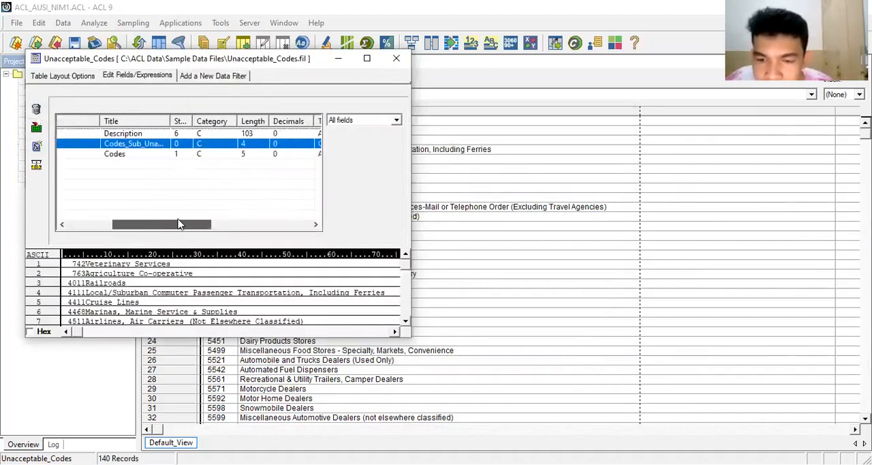
{"action": "left_click", "coordinate": [393, 60]}
Add the Codes_Sub_Unacceptable field as a column before Codes in the Unacceptable_Codes view.
{"action": "left_click", "coordinate": [222, 113]}
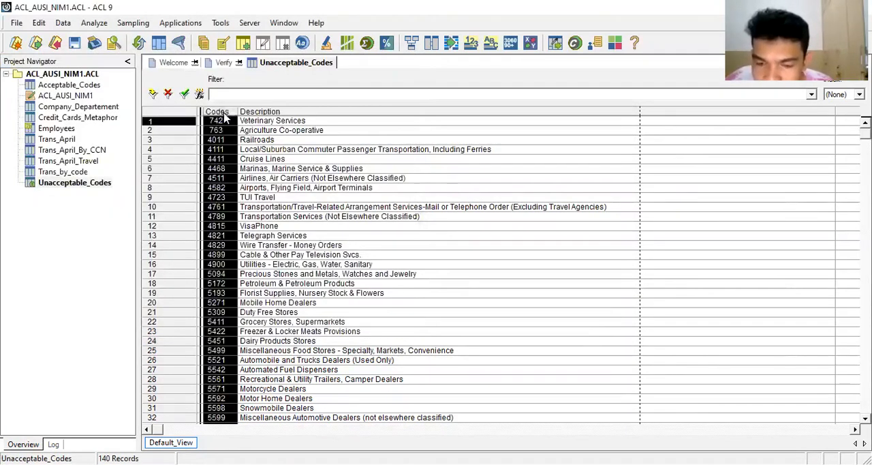
{"action": "right_click", "coordinate": [224, 115]}
{"action": "left_click", "coordinate": [251, 139]}
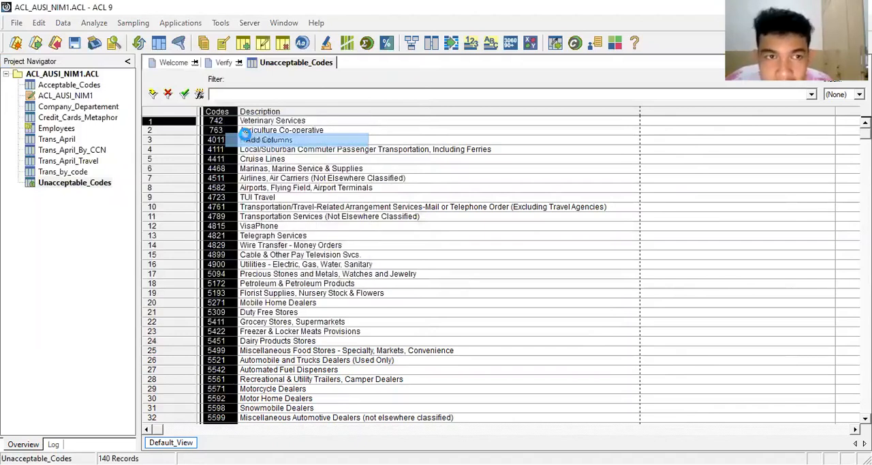
{"action": "double_click", "coordinate": [326, 207]}
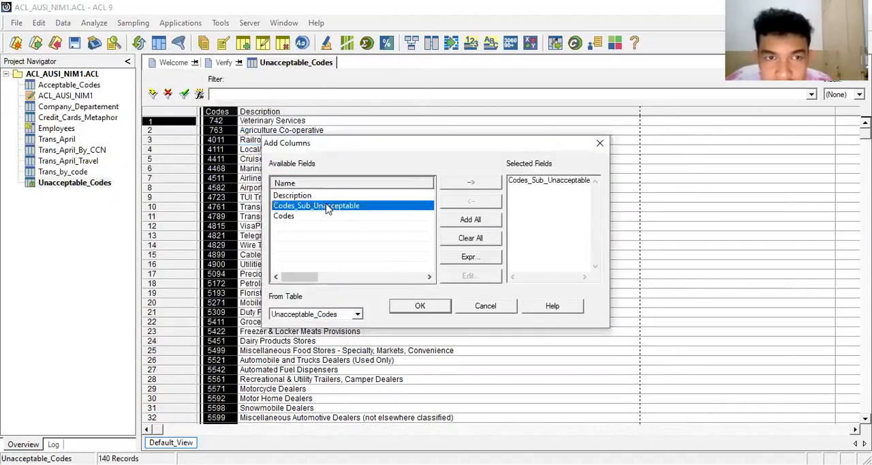
{"action": "left_click", "coordinate": [422, 306]}
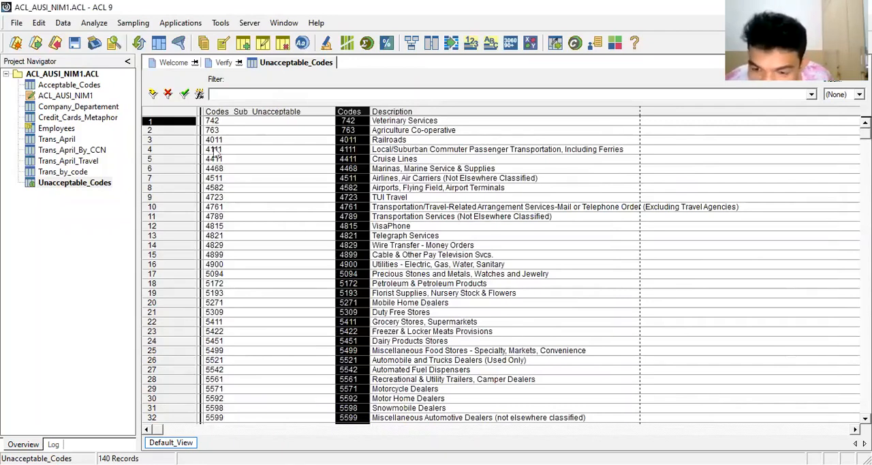
{"action": "left_click", "coordinate": [265, 112]}
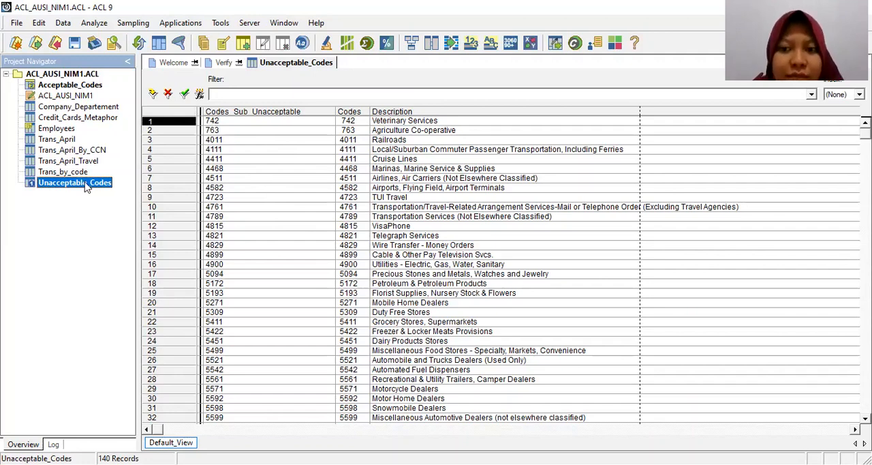
Set up a join of Unacceptable_Codes with Acceptable_Codes as secondary table, keyed on Codes_Sub_Unacceptable and Codes_Sub_Acceptable.
{"action": "left_click", "coordinate": [62, 22]}
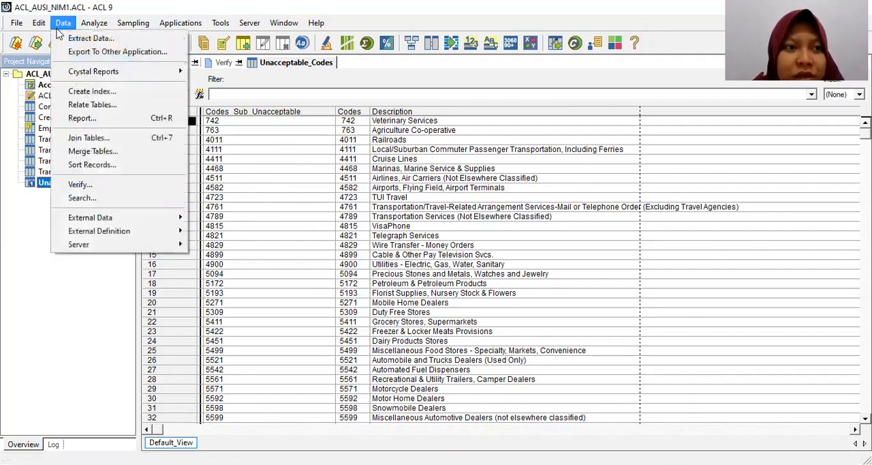
{"action": "left_click", "coordinate": [87, 140]}
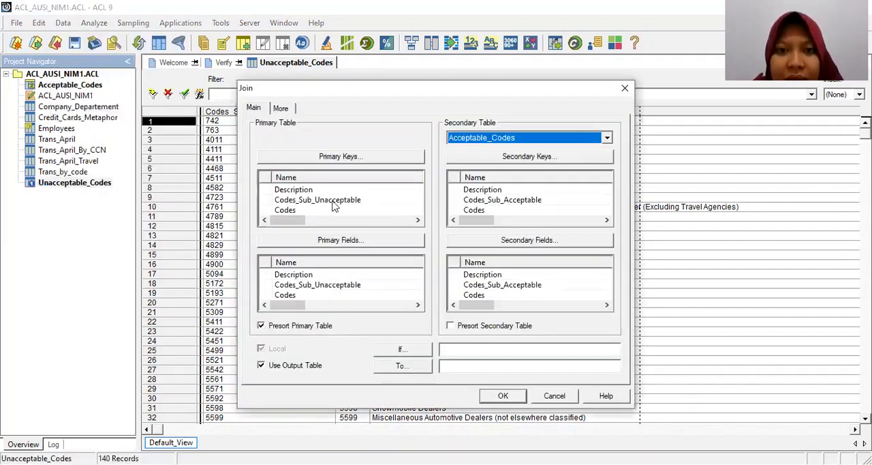
{"action": "left_click", "coordinate": [503, 139]}
{"action": "left_click", "coordinate": [499, 149]}
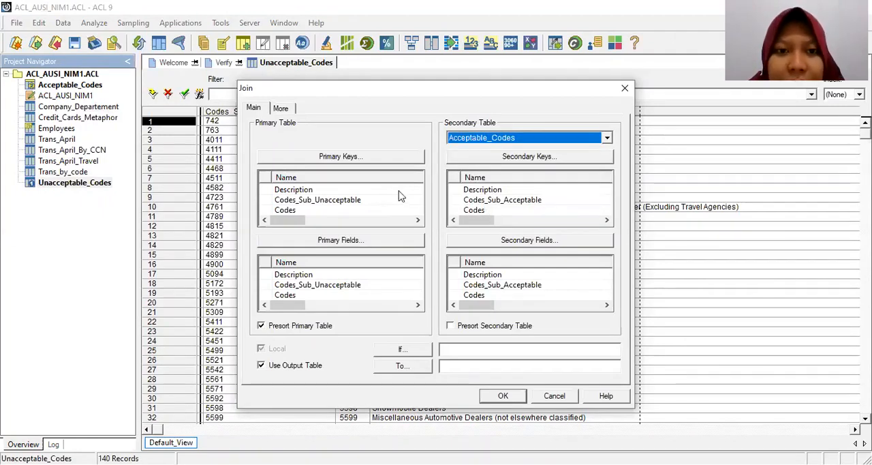
{"action": "left_click", "coordinate": [332, 202]}
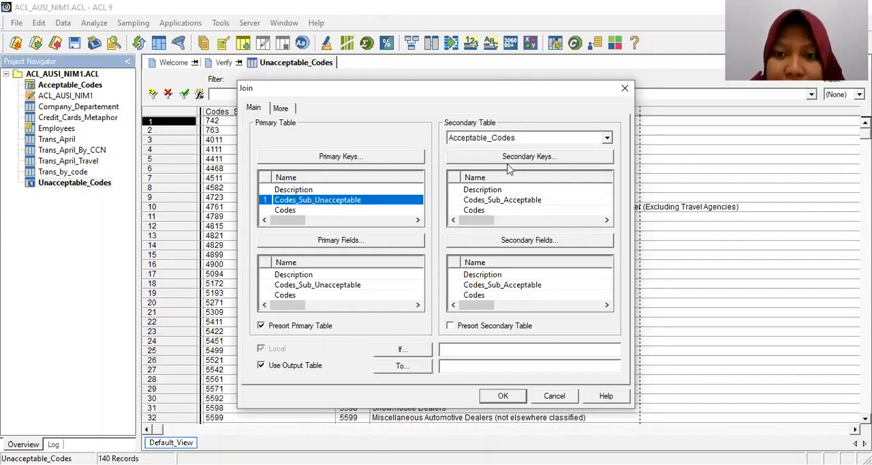
{"action": "left_click", "coordinate": [497, 202]}
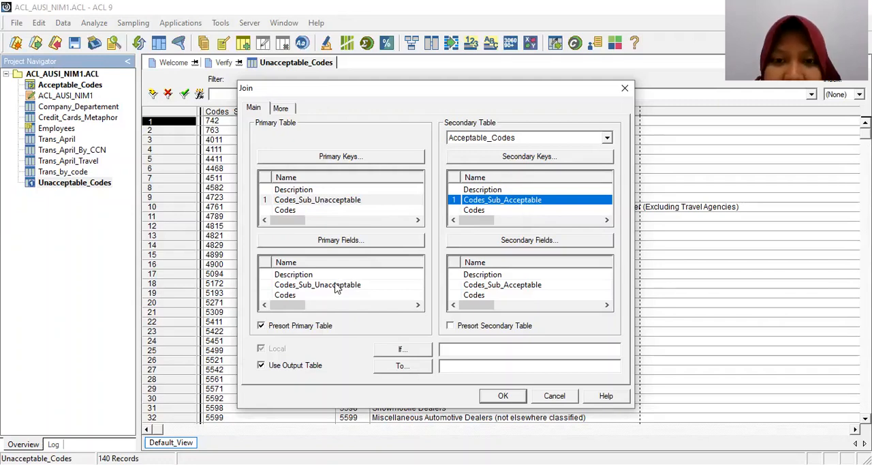
Choose Codes_Sub_Unacceptable and Description, in that order, as the primary fields of the join.
{"action": "left_click", "coordinate": [339, 240]}
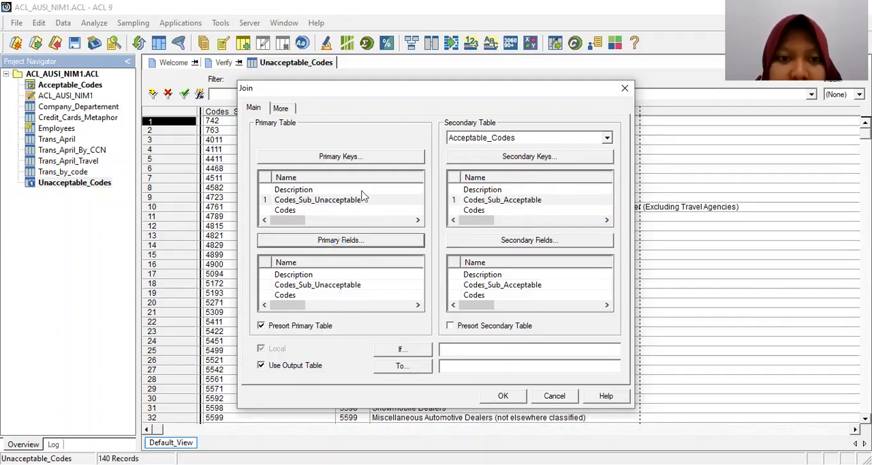
{"action": "double_click", "coordinate": [337, 204]}
{"action": "left_click", "coordinate": [344, 196]}
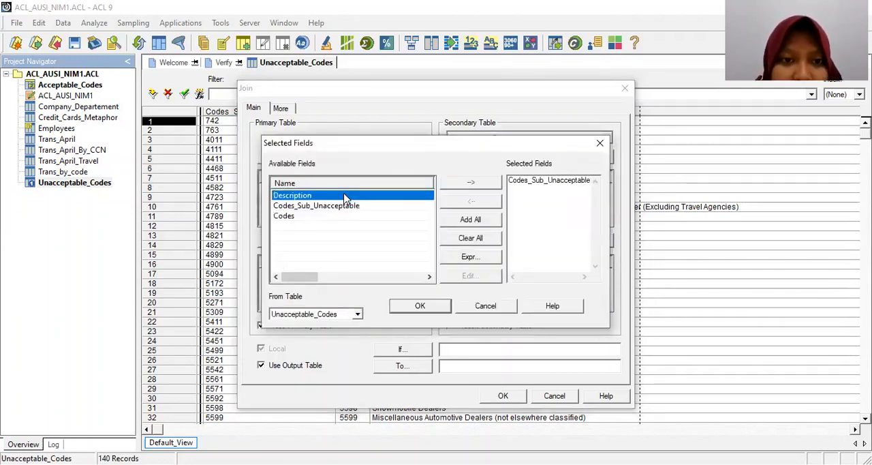
{"action": "double_click", "coordinate": [344, 196]}
{"action": "left_click", "coordinate": [409, 307]}
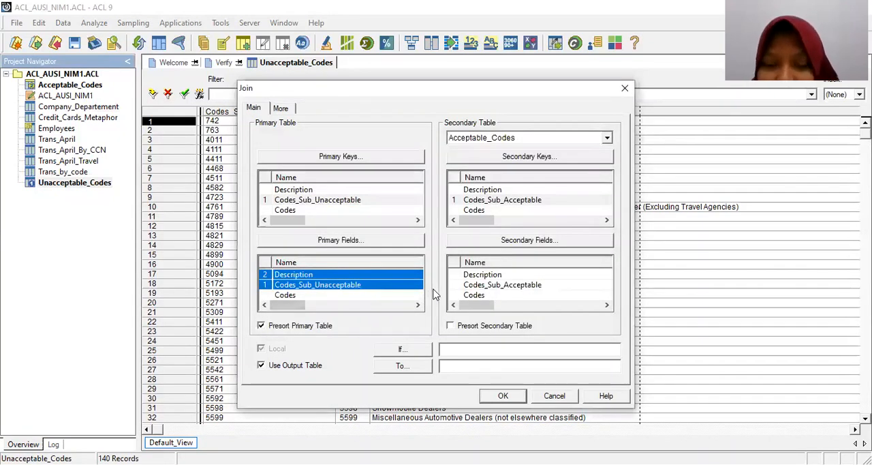
Presort the secondary table, name the output Codes_in_both_tables, and run the join with matched primary records and scope All.
{"action": "left_click", "coordinate": [456, 326]}
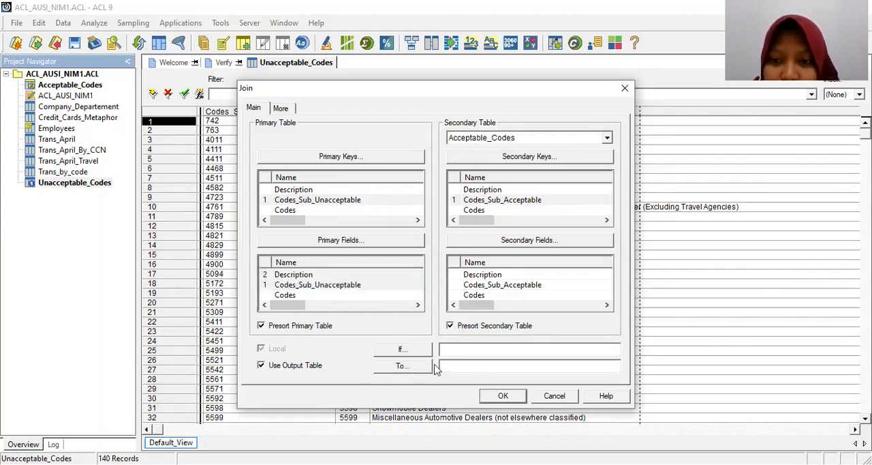
{"action": "left_click", "coordinate": [465, 365]}
{"action": "type", "text": "Codes_in"}
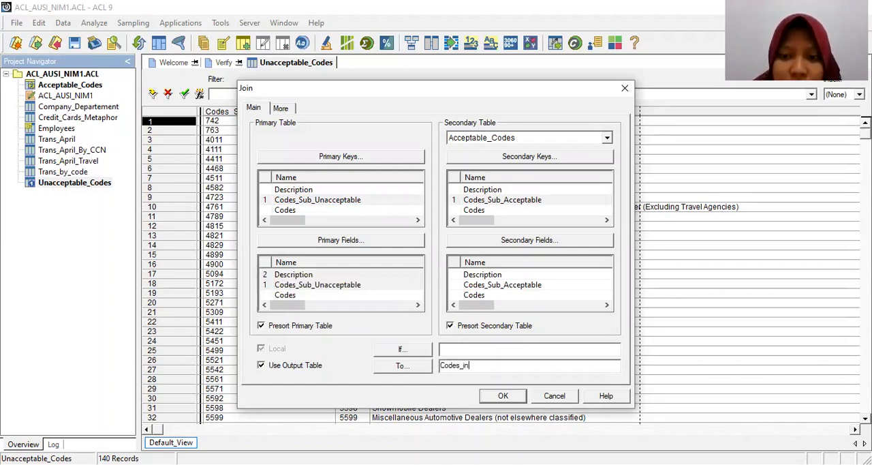
{"action": "type", "text": "_both_tables"}
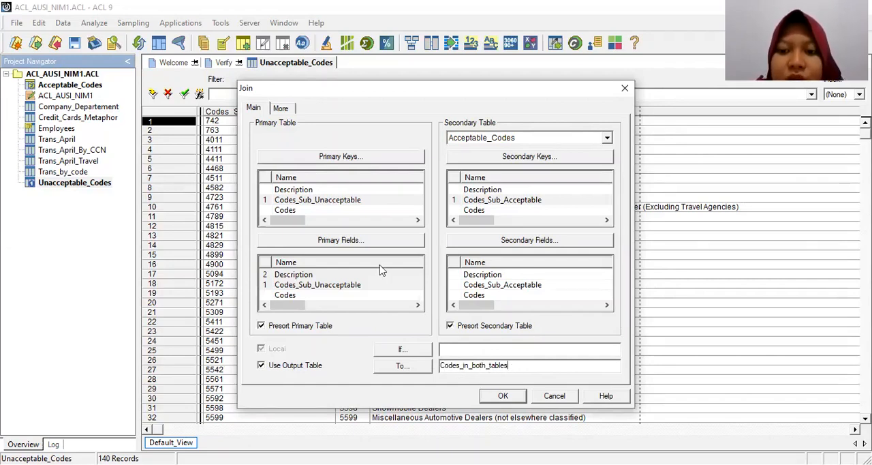
{"action": "left_click", "coordinate": [282, 109]}
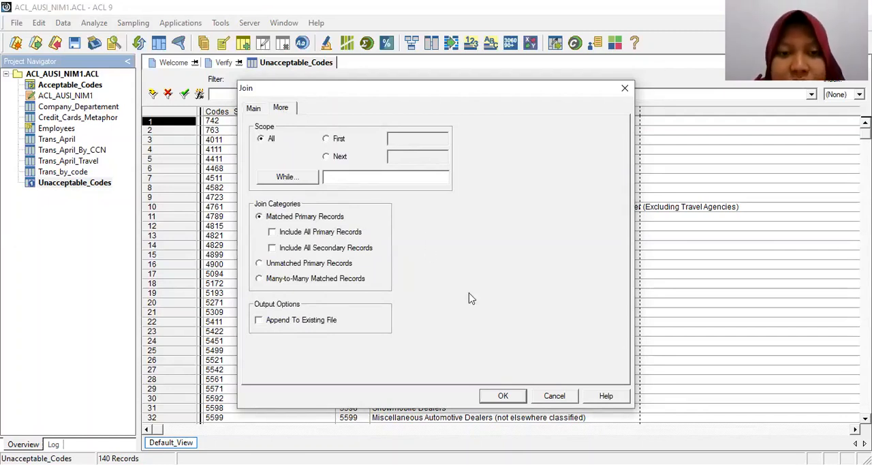
{"action": "left_click", "coordinate": [492, 396]}
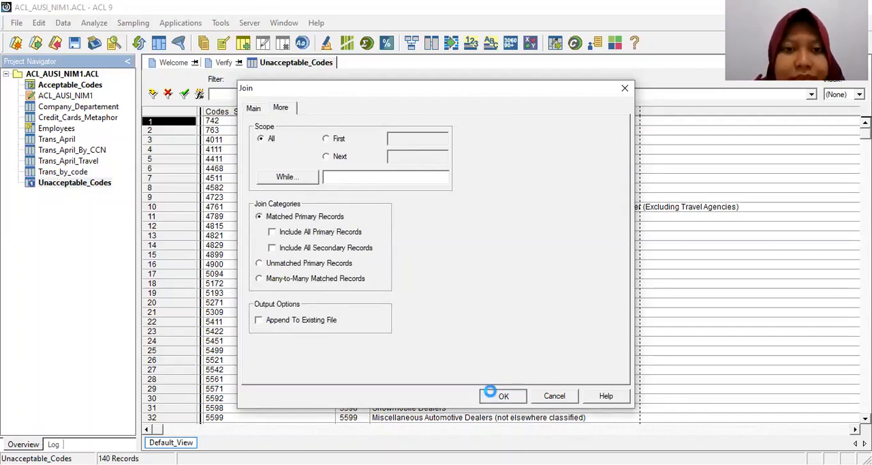
{"action": "left_click", "coordinate": [509, 217]}
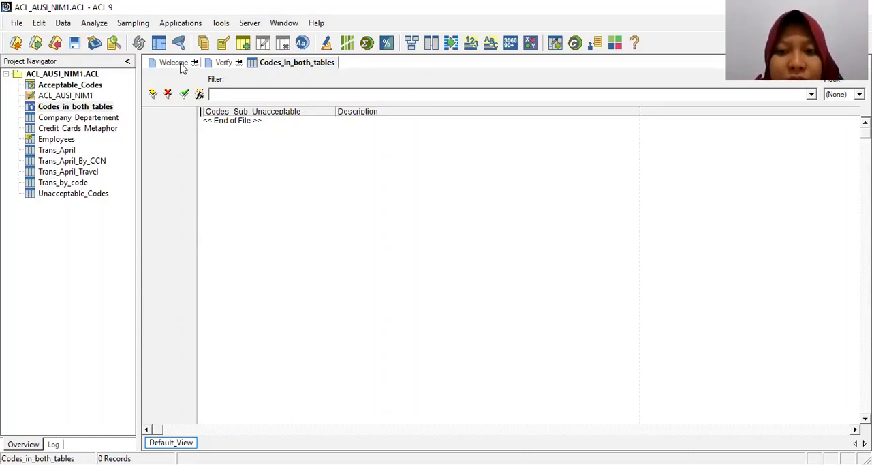
Count the records in the Codes_in_both_tables table.
{"action": "left_click", "coordinate": [94, 22]}
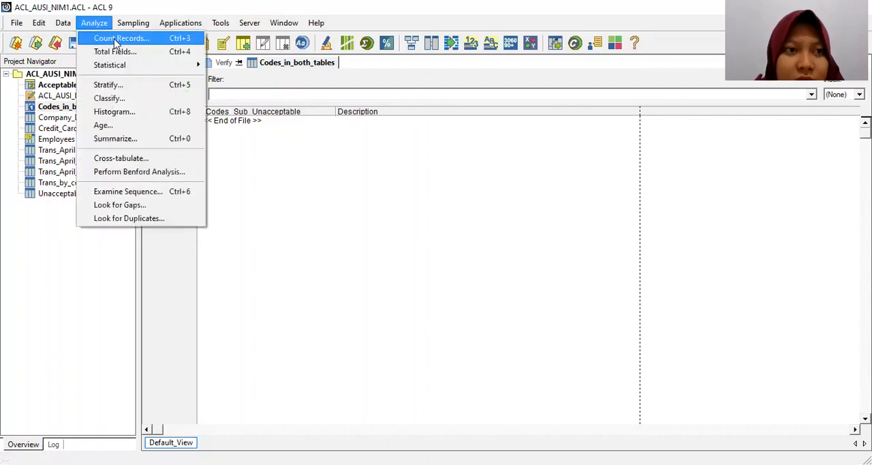
{"action": "left_click", "coordinate": [121, 38]}
{"action": "left_click", "coordinate": [432, 321]}
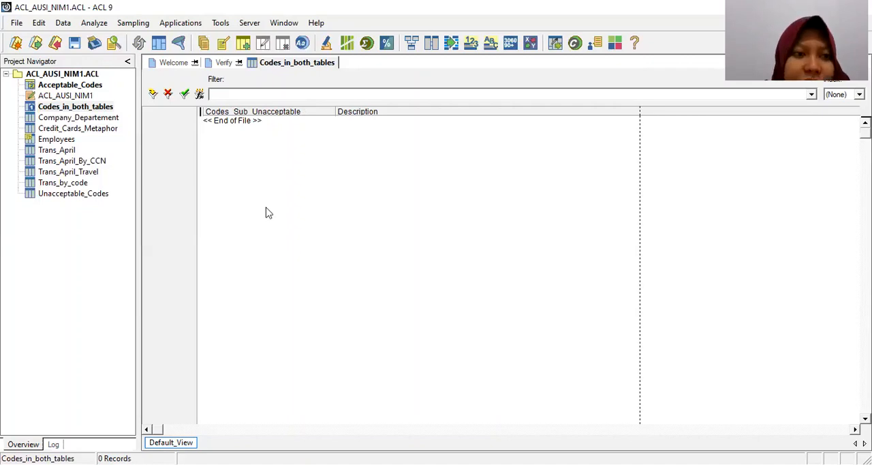
Open the Trans_April table and check the category and length of its CODES field in the table layout.
{"action": "double_click", "coordinate": [65, 150]}
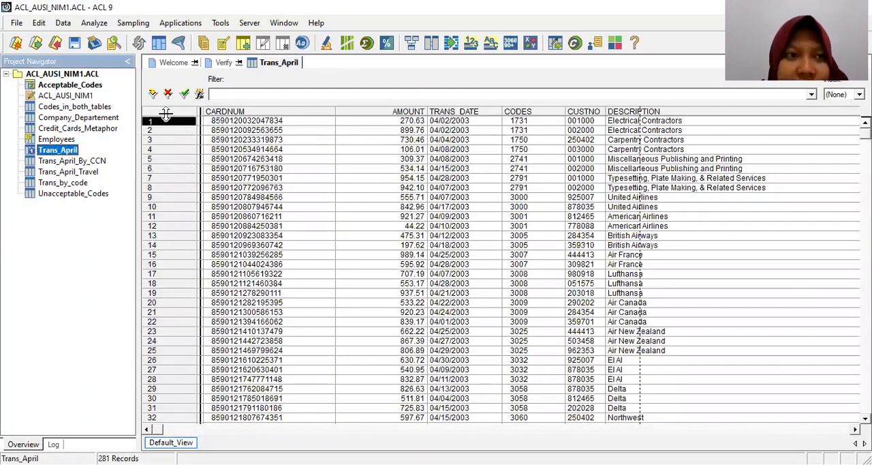
{"action": "left_click", "coordinate": [39, 22]}
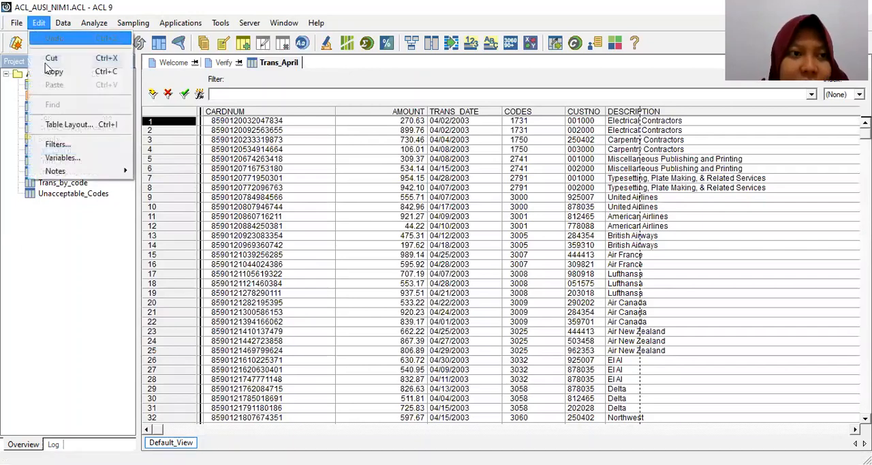
{"action": "left_click", "coordinate": [60, 124]}
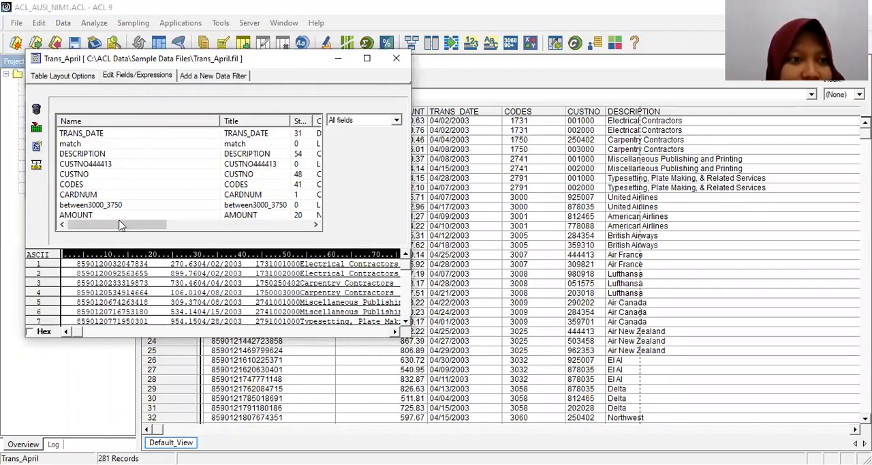
{"action": "left_click_drag", "start_coordinate": [120, 225], "coordinate": [210, 225]}
{"action": "left_click", "coordinate": [192, 184]}
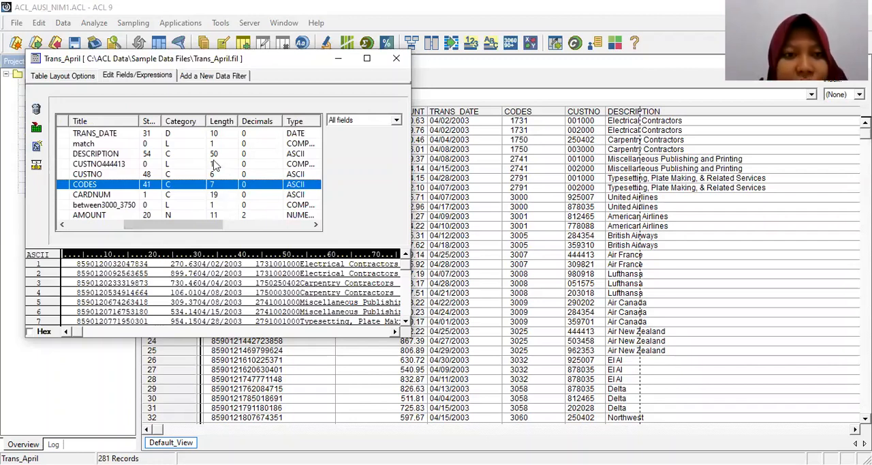
{"action": "left_click", "coordinate": [395, 66]}
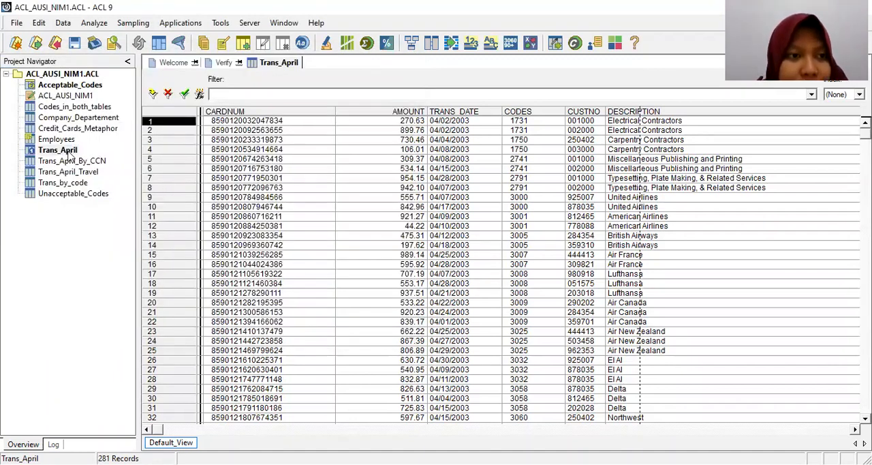
{"action": "left_click", "coordinate": [68, 151]}
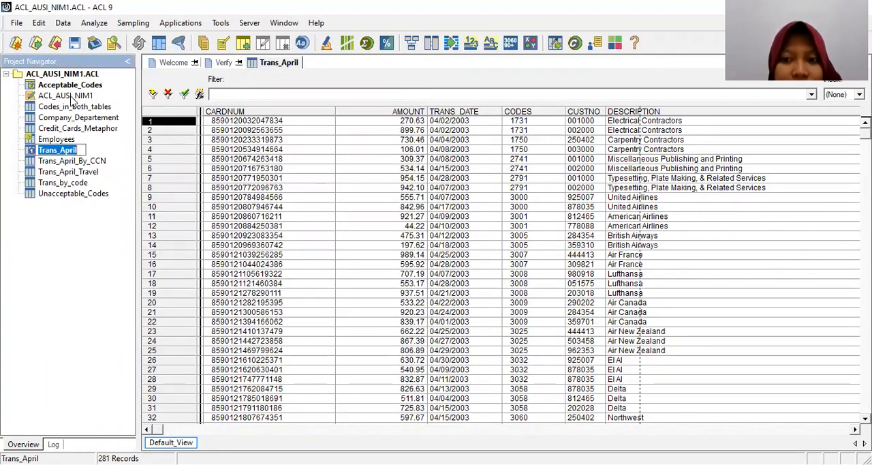
Start a new expression field named Codes_Sub_April in the Trans_April table layout.
{"action": "left_click", "coordinate": [39, 22]}
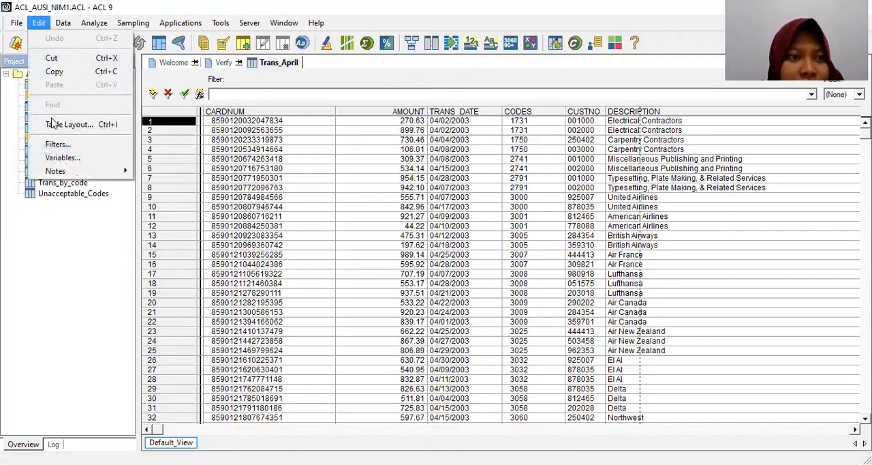
{"action": "left_click", "coordinate": [54, 124]}
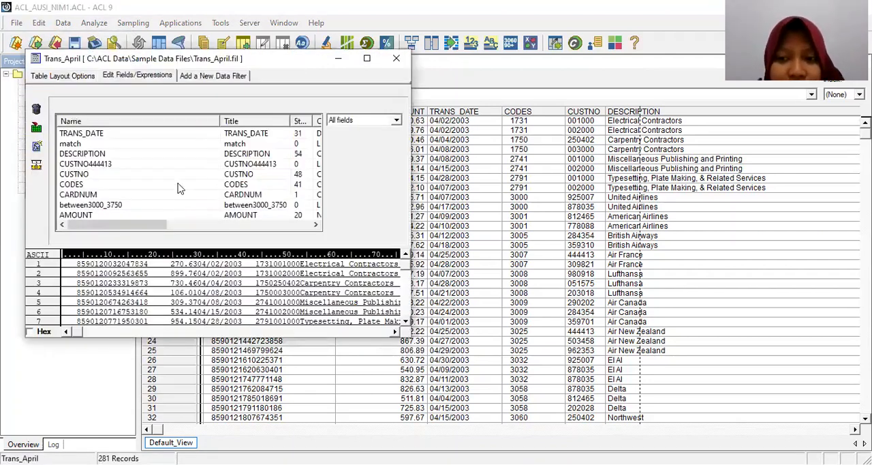
{"action": "left_click", "coordinate": [37, 146]}
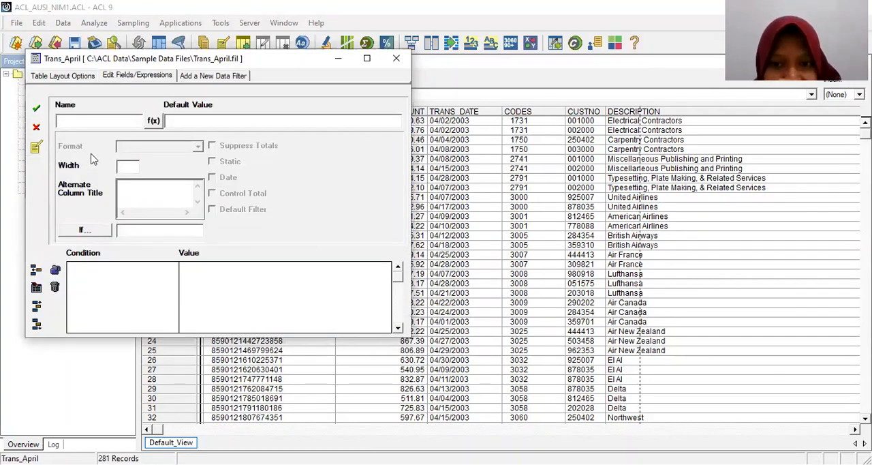
{"action": "type", "text": "Cod"}
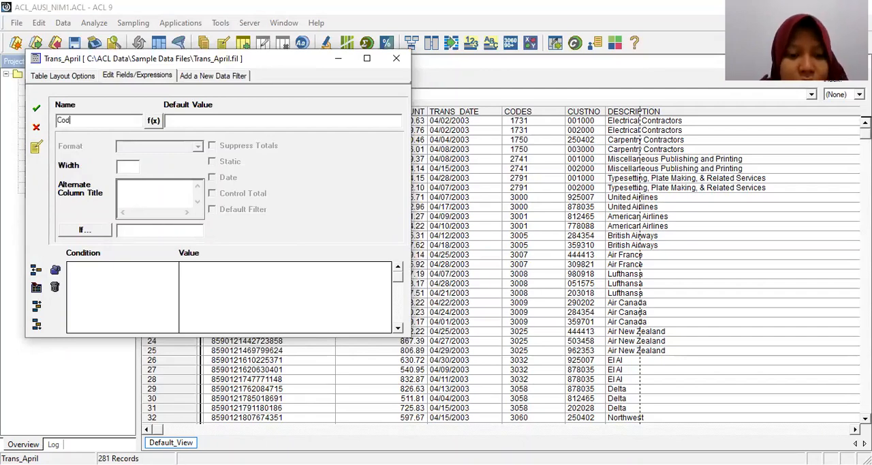
{"action": "type", "text": "es_S"}
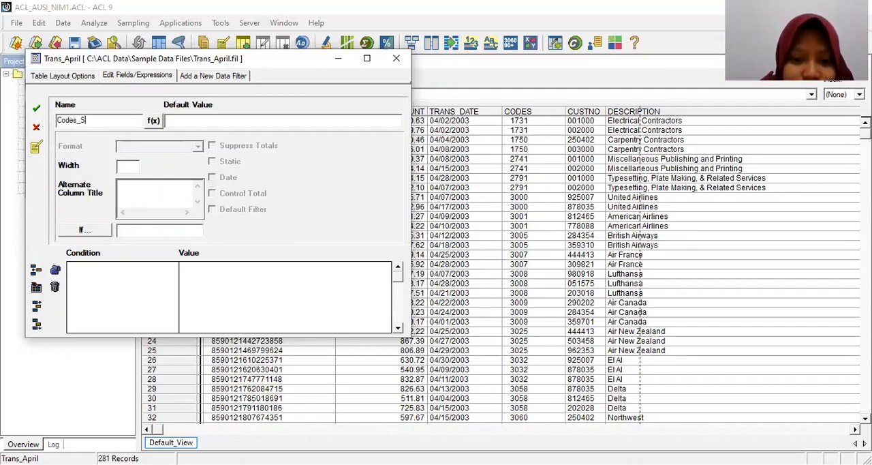
{"action": "type", "text": "ub_April"}
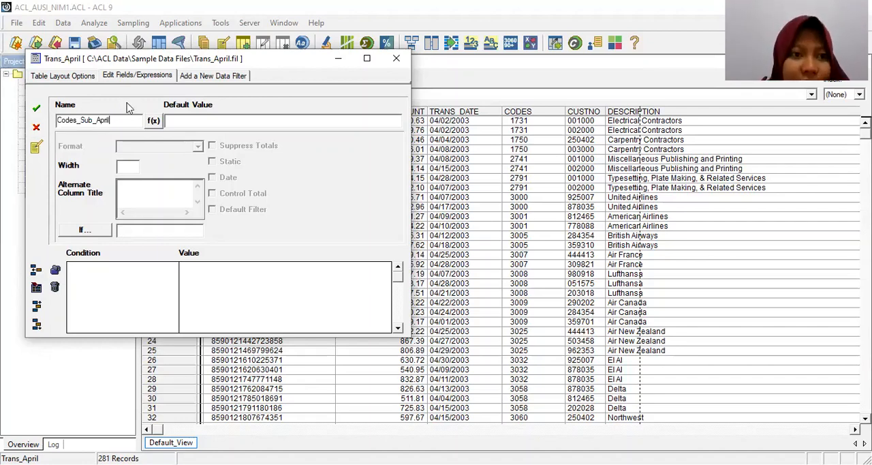
Set the default value of Codes_Sub_April to SUBSTR(ALLTRIM(CODES)1,4), accept the field and close the table layout.
{"action": "left_click", "coordinate": [153, 121]}
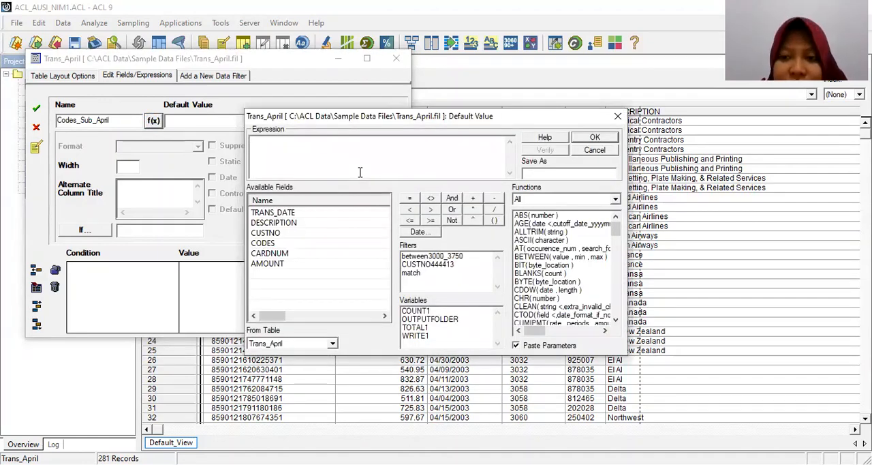
{"action": "type", "text": "SU"}
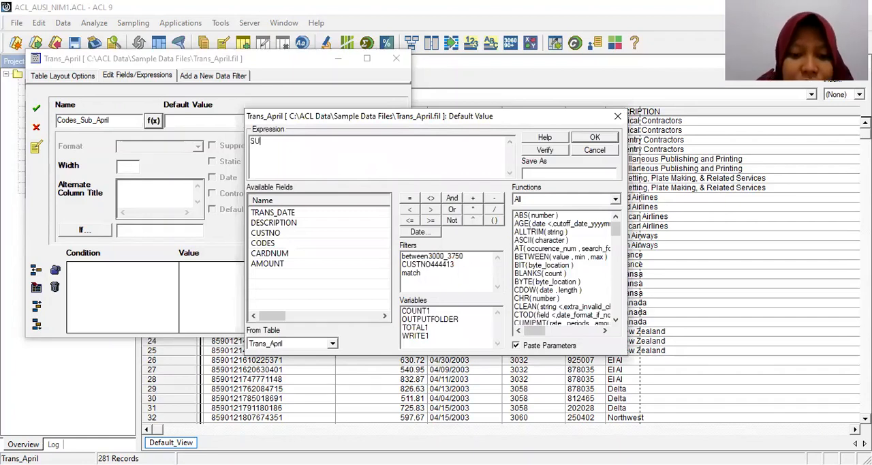
{"action": "type", "text": "BSTR"}
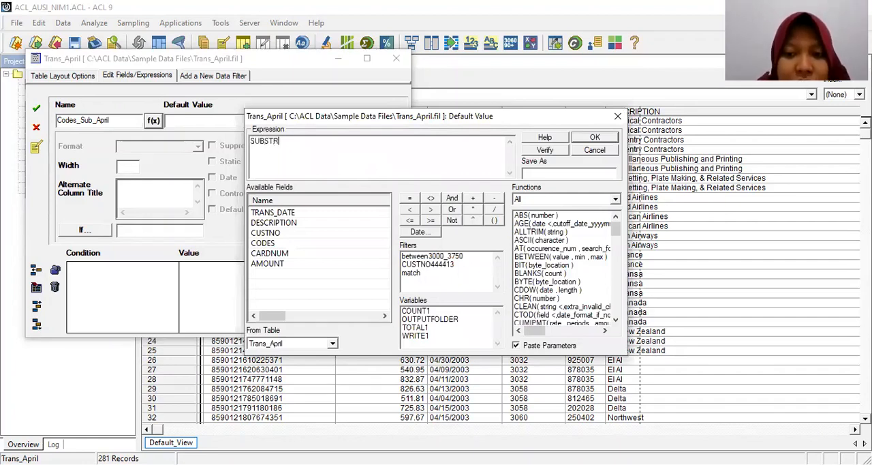
{"action": "type", "text": "(AL"}
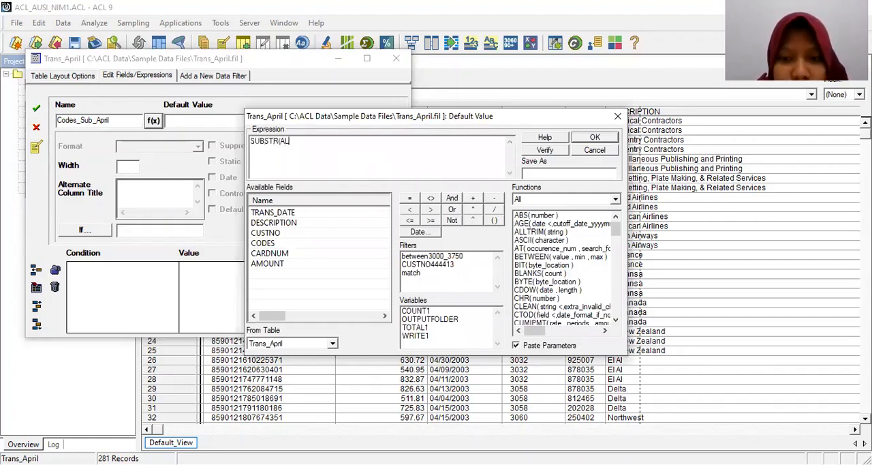
{"action": "type", "text": "LTRIM"}
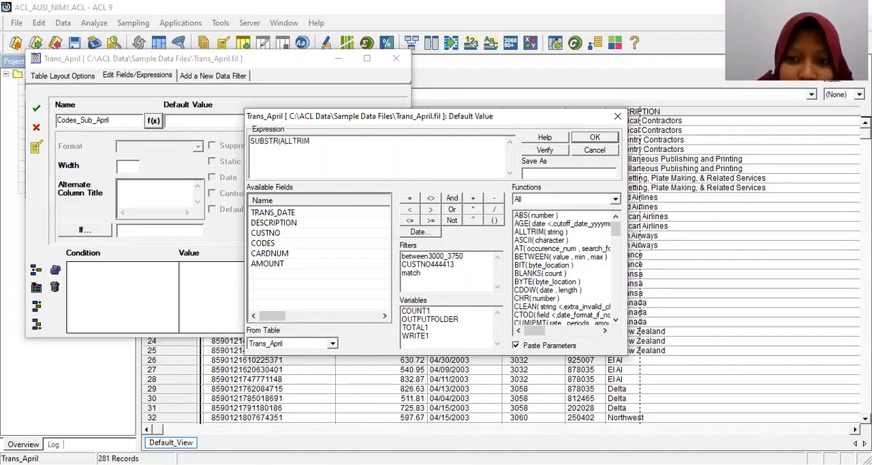
{"action": "type", "text": "(CODES"}
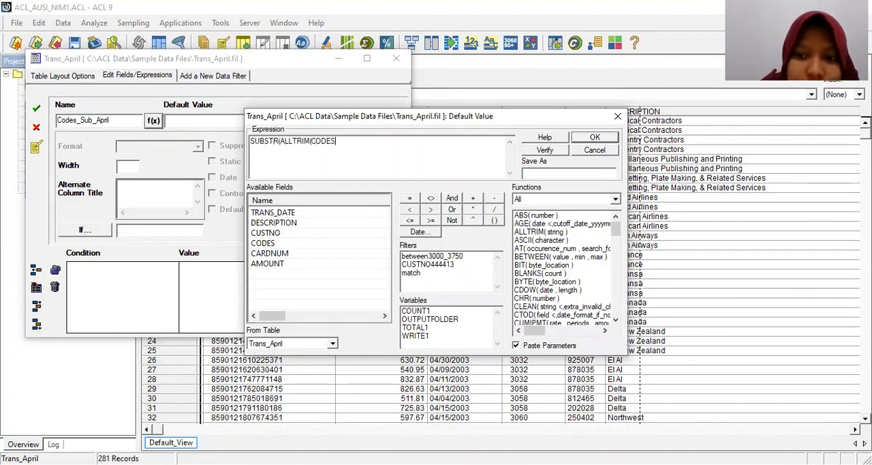
{"action": "type", "text": ")"}
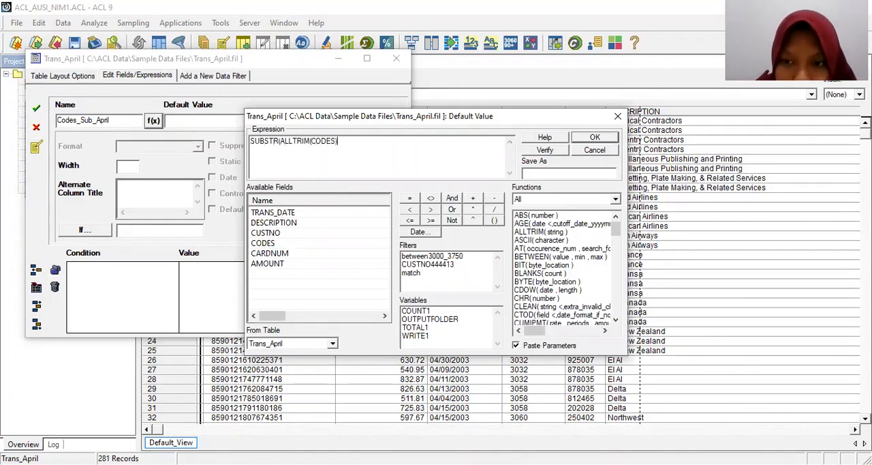
{"action": "type", "text": ",1,4"}
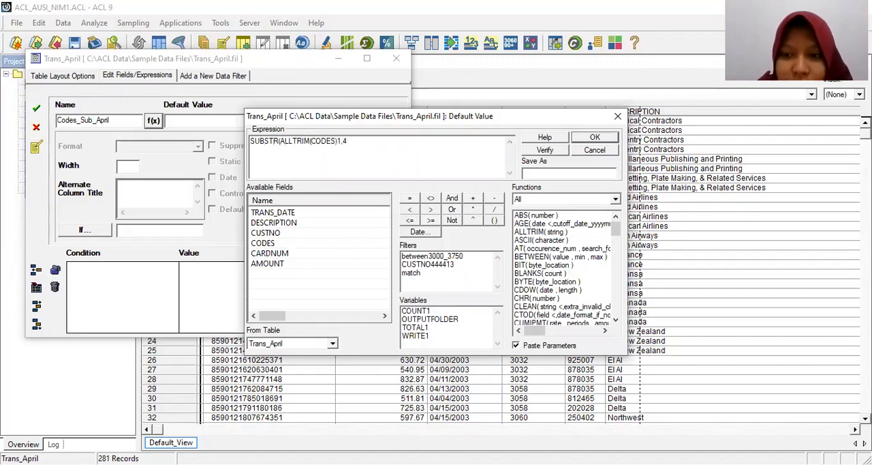
{"action": "type", "text": ")"}
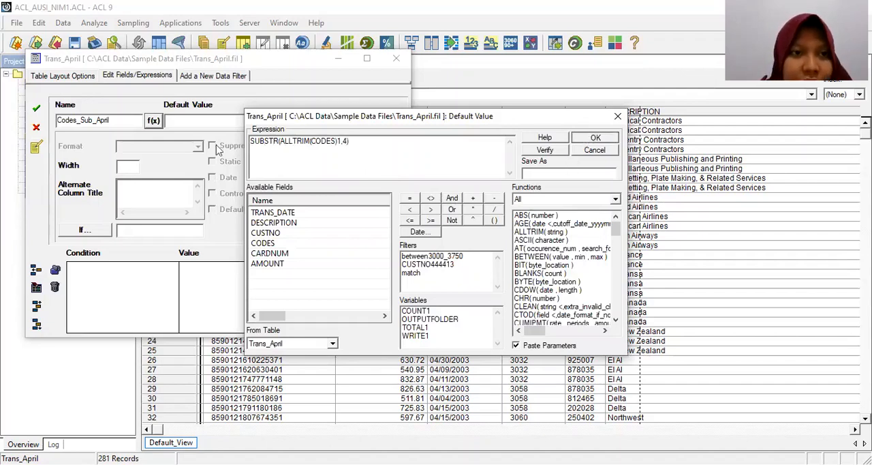
{"action": "key", "text": "Return"}
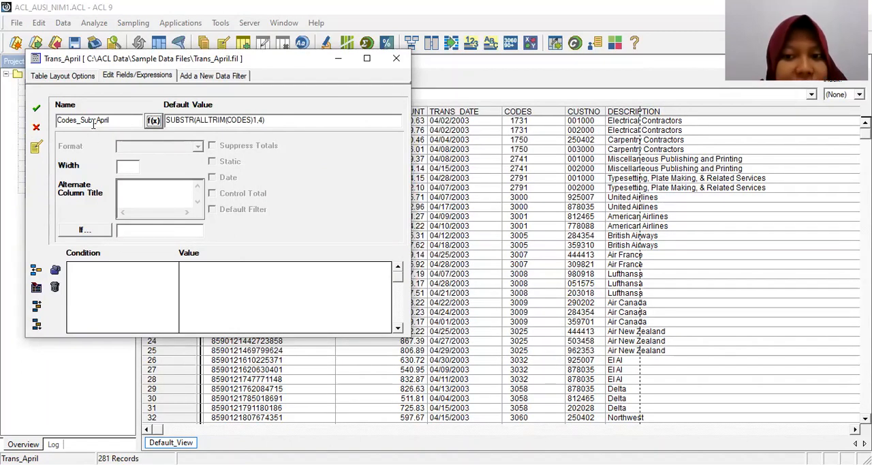
{"action": "left_click", "coordinate": [37, 111]}
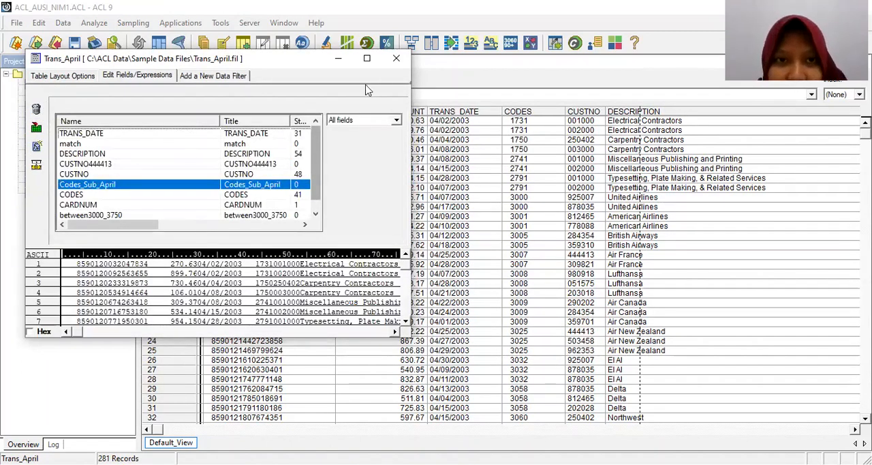
{"action": "left_click", "coordinate": [397, 60]}
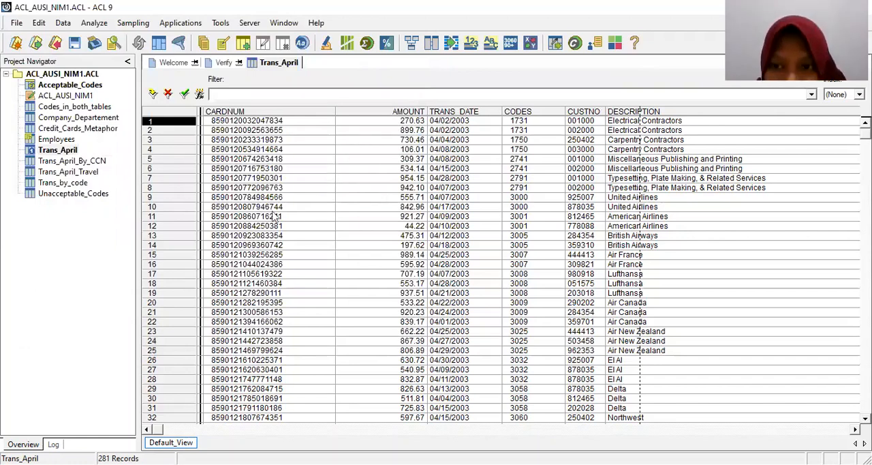
Add the Codes_Sub_April field as a column in front of CODES in the Trans_April view.
{"action": "left_click", "coordinate": [518, 115]}
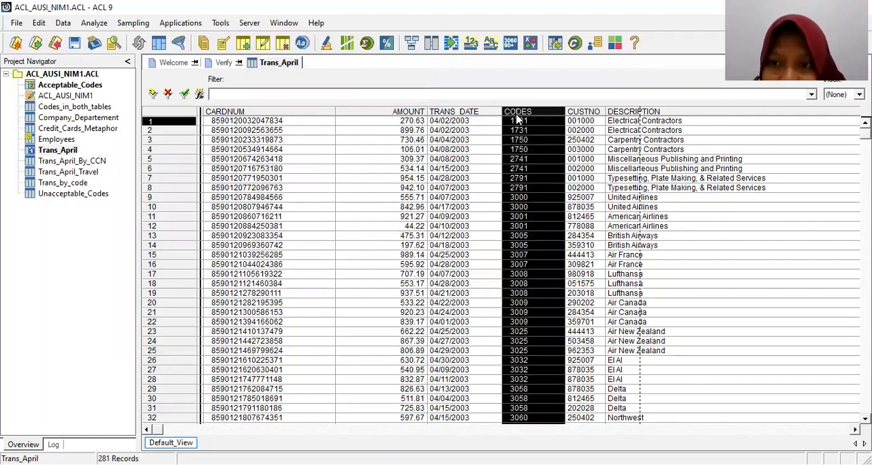
{"action": "right_click", "coordinate": [518, 120]}
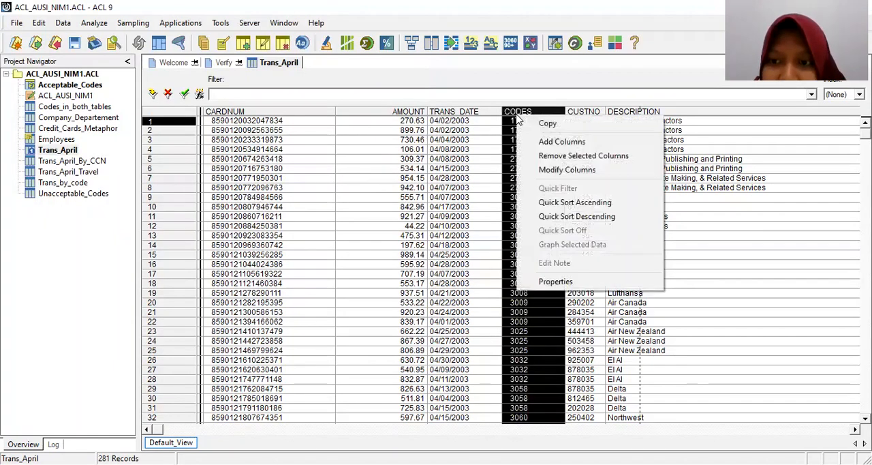
{"action": "left_click", "coordinate": [536, 141]}
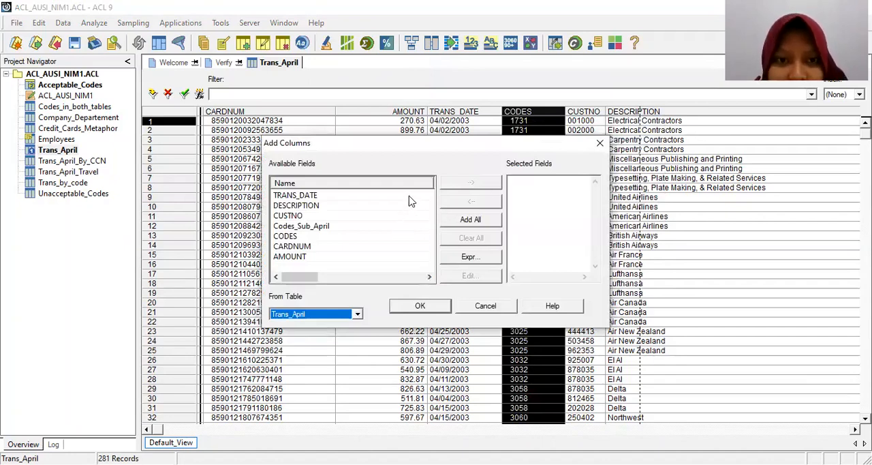
{"action": "double_click", "coordinate": [334, 227]}
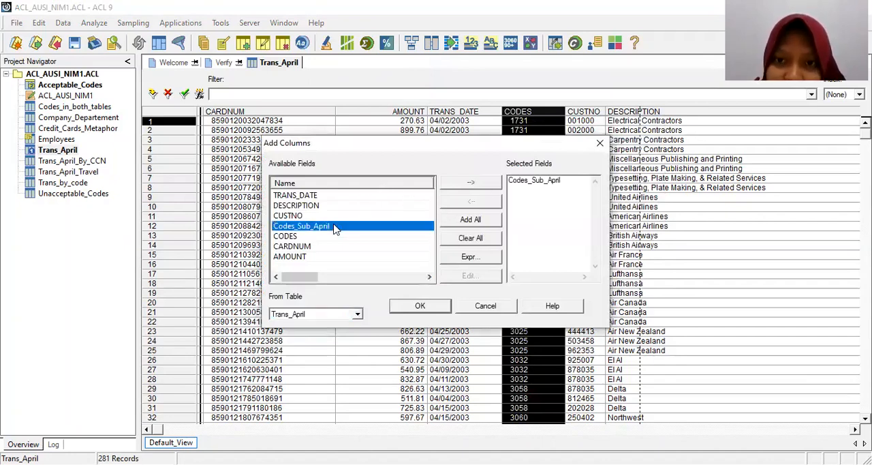
{"action": "left_click", "coordinate": [420, 306]}
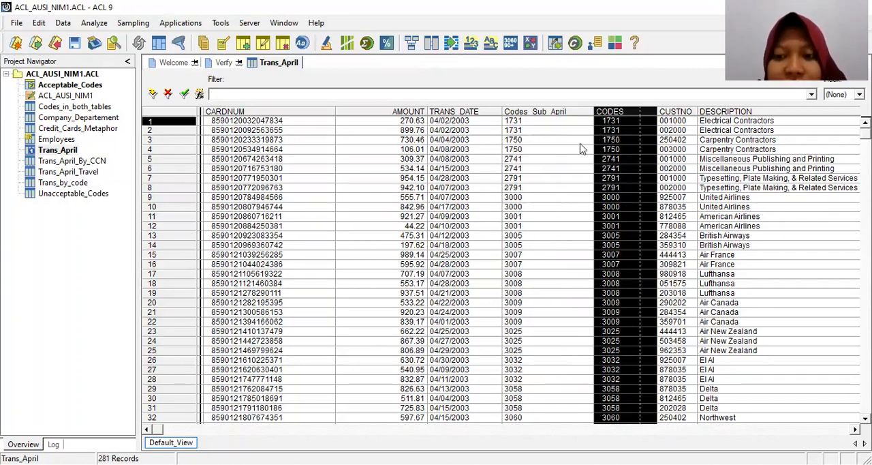
Start relating tables from Trans_April, add Unacceptable_Codes as the child table and place it beside the parent.
{"action": "left_click", "coordinate": [58, 151]}
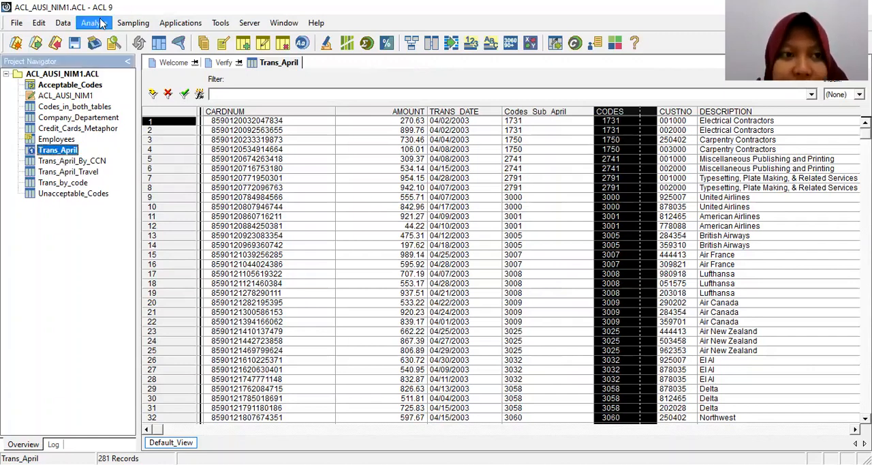
{"action": "left_click", "coordinate": [60, 26]}
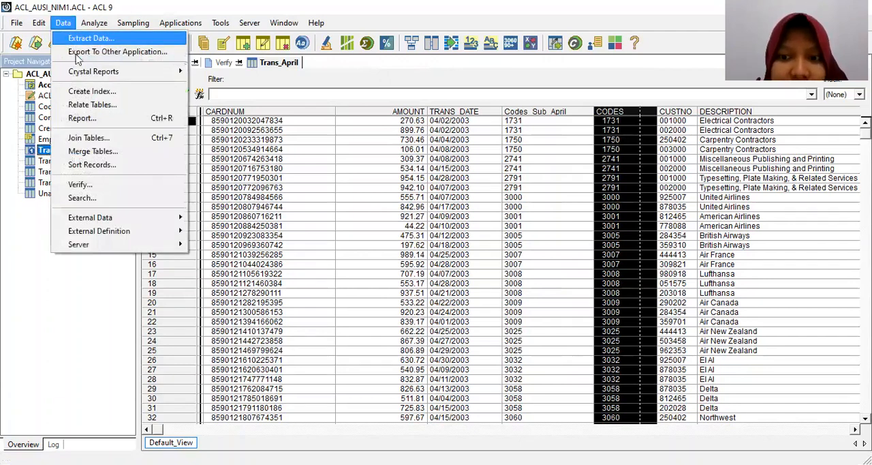
{"action": "left_click", "coordinate": [94, 104]}
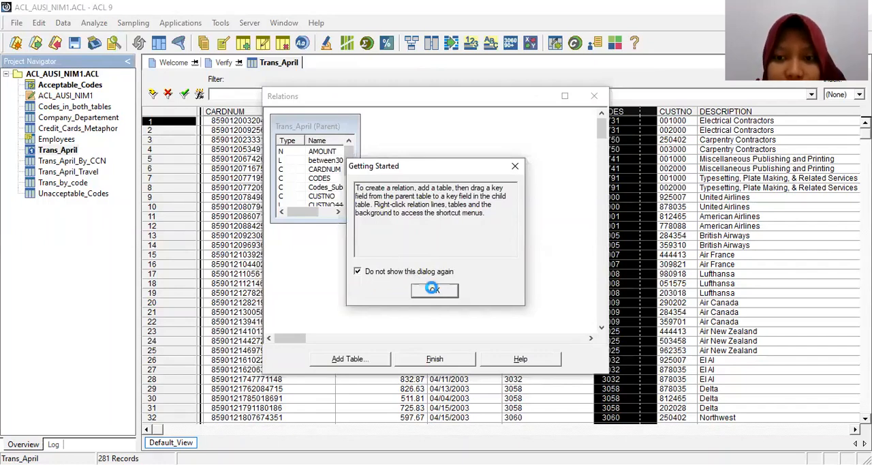
{"action": "left_click", "coordinate": [435, 290]}
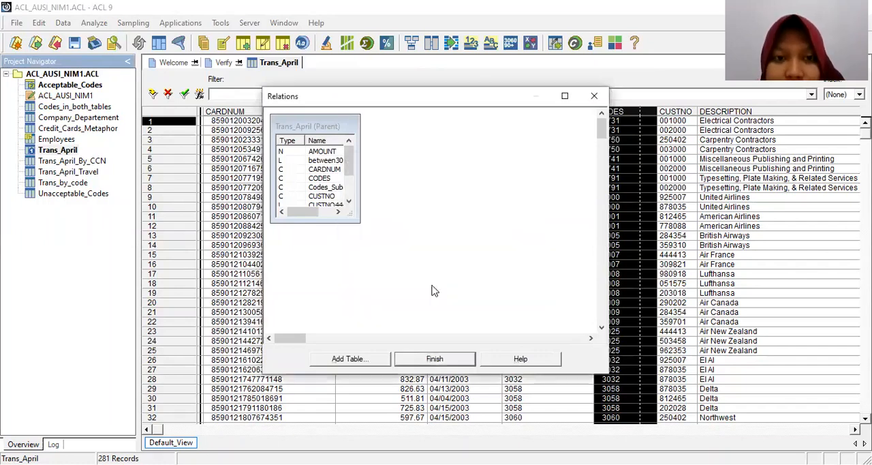
{"action": "left_click", "coordinate": [348, 357]}
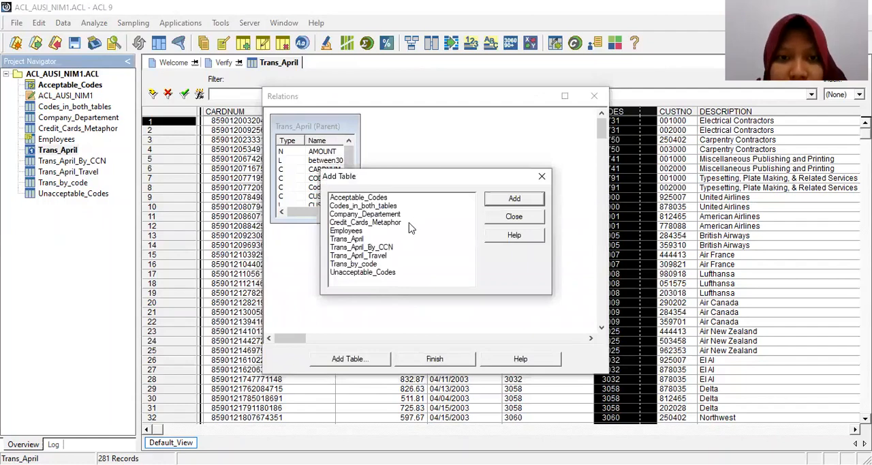
{"action": "double_click", "coordinate": [365, 273]}
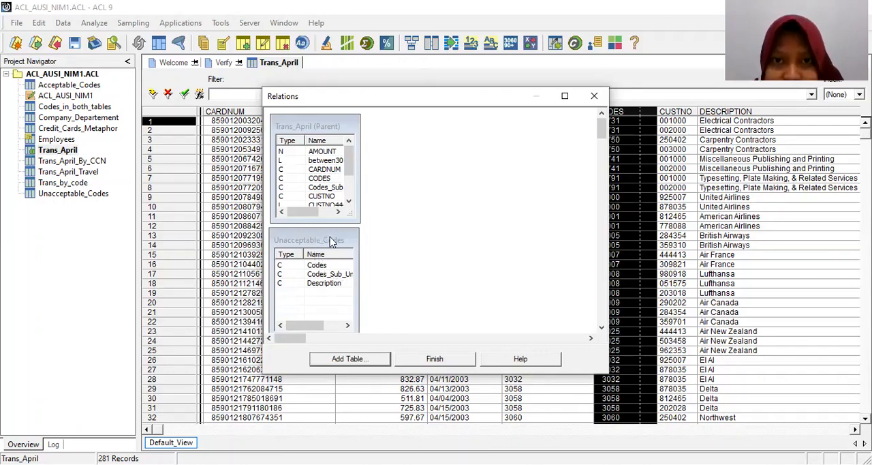
{"action": "left_click_drag", "start_coordinate": [330, 241], "coordinate": [509, 128]}
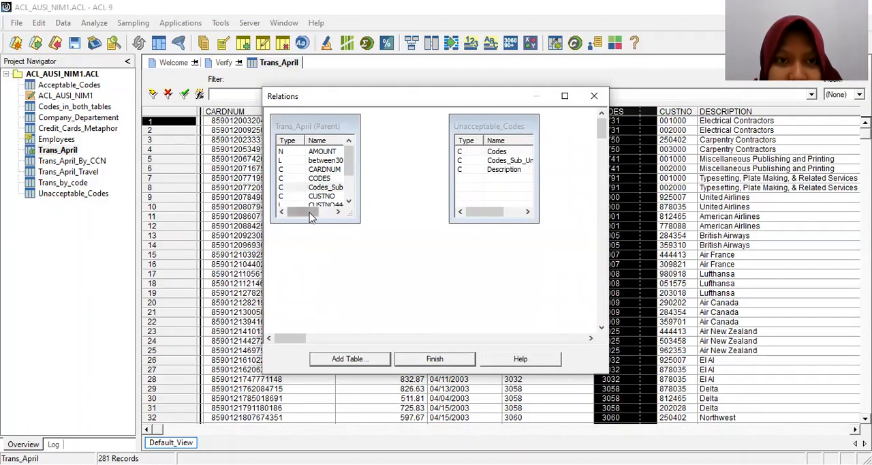
Relate the Codes_Sub_April field of Trans_April to the Codes_Sub_Unacceptable field of Unacceptable_Codes.
{"action": "left_click_drag", "start_coordinate": [311, 211], "coordinate": [322, 211]}
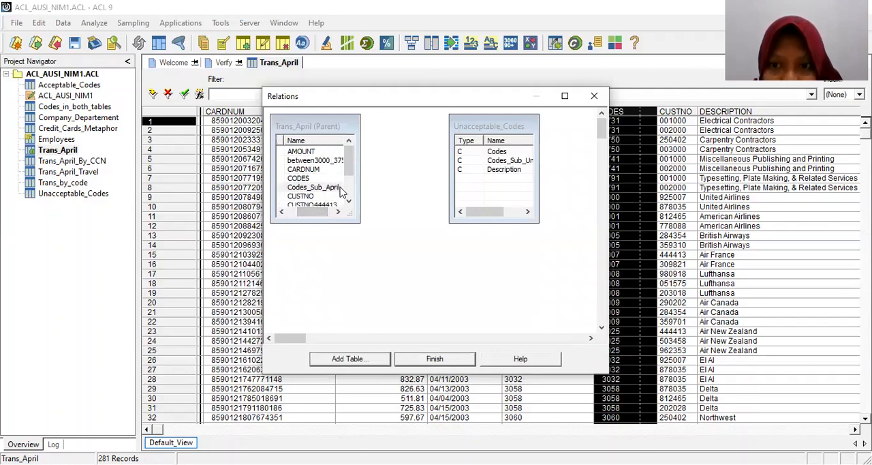
{"action": "left_click", "coordinate": [339, 188]}
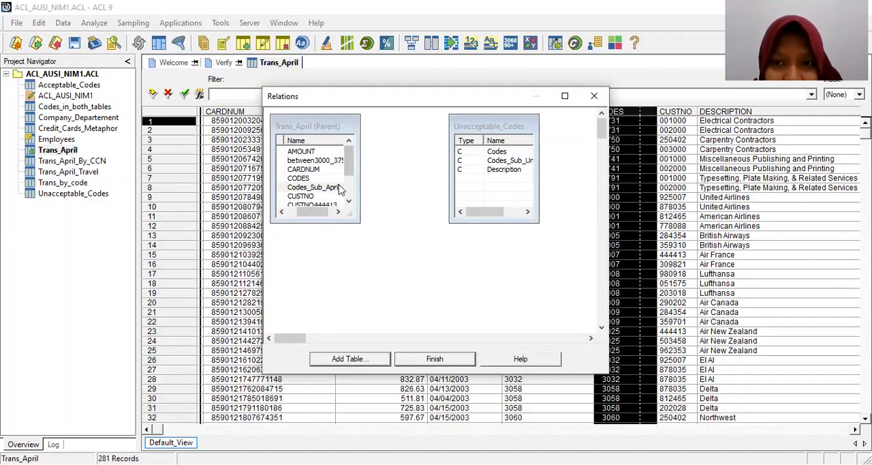
{"action": "left_click_drag", "start_coordinate": [343, 189], "coordinate": [460, 165]}
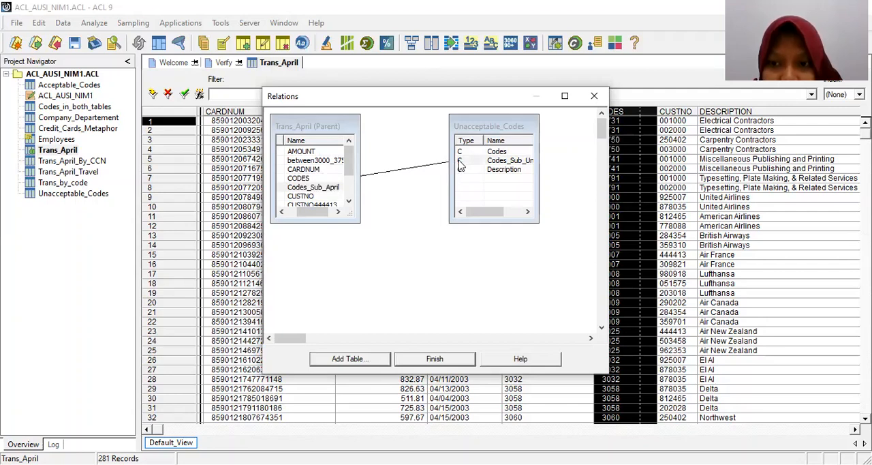
{"action": "left_click_drag", "start_coordinate": [461, 166], "coordinate": [461, 166]}
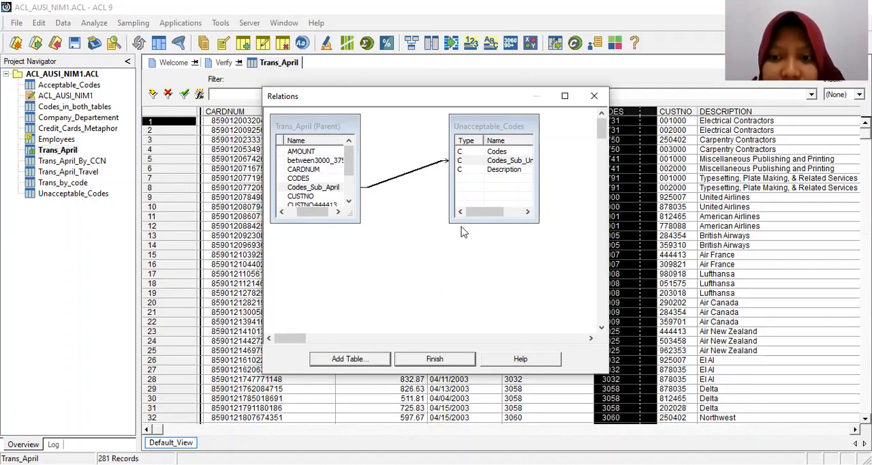
Finish the relation between Trans_April and Unacceptable_Codes and return to the Trans_April view.
{"action": "right_click", "coordinate": [326, 196]}
{"action": "right_click", "coordinate": [388, 181]}
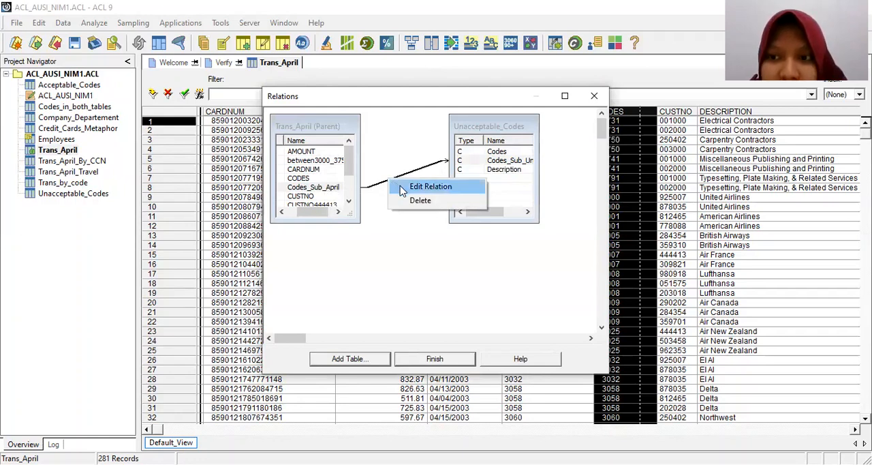
{"action": "left_click", "coordinate": [388, 236]}
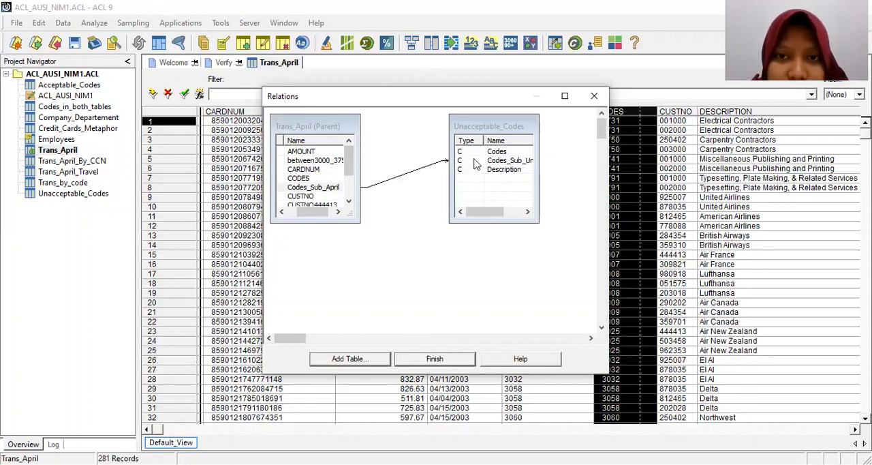
{"action": "left_click", "coordinate": [440, 362]}
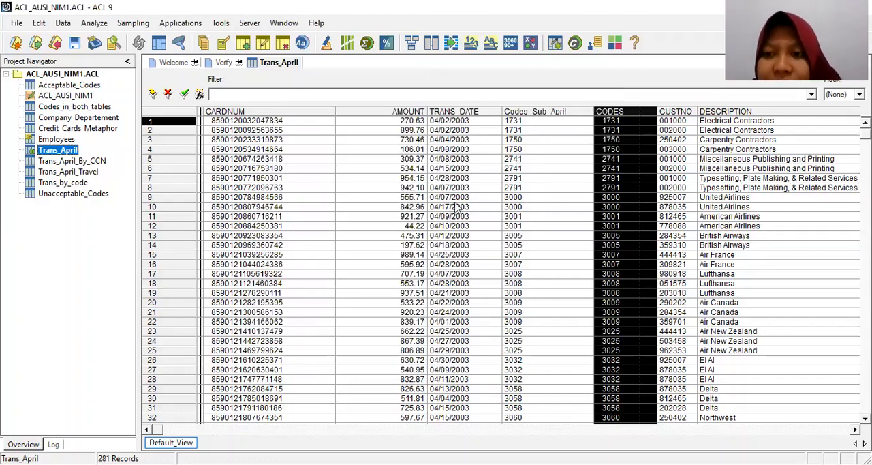
Start adding a column in front of Codes_Sub_April in the Trans_April view, with Unacceptable_Codes as the source table.
{"action": "left_click", "coordinate": [555, 111]}
{"action": "right_click", "coordinate": [553, 117]}
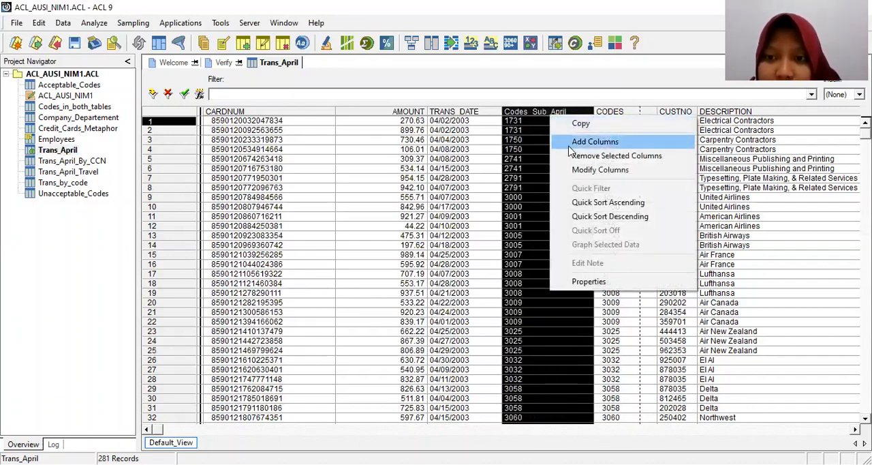
{"action": "left_click", "coordinate": [568, 142]}
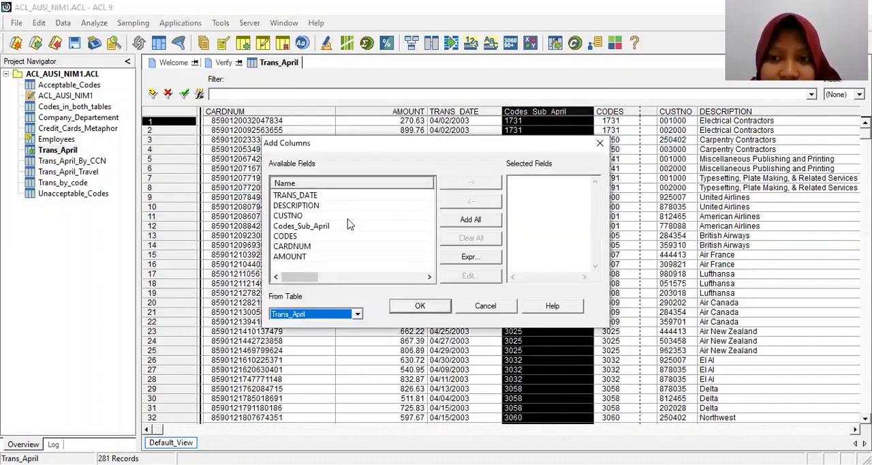
{"action": "left_click", "coordinate": [357, 314]}
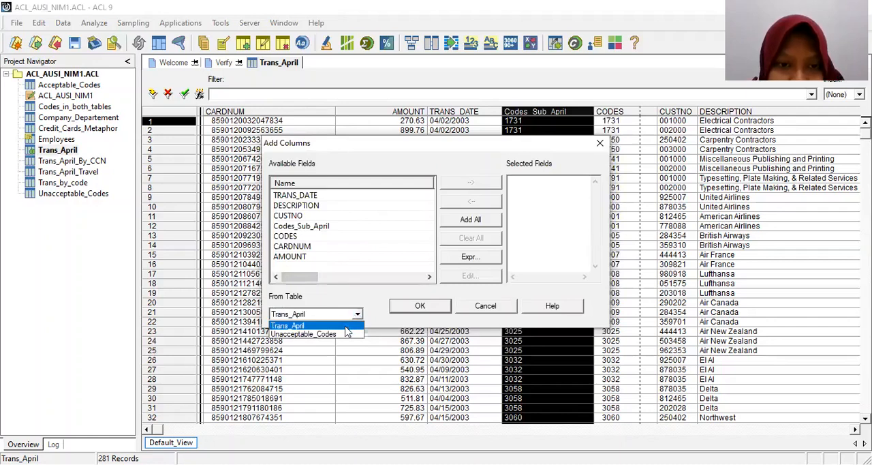
{"action": "left_click", "coordinate": [347, 334]}
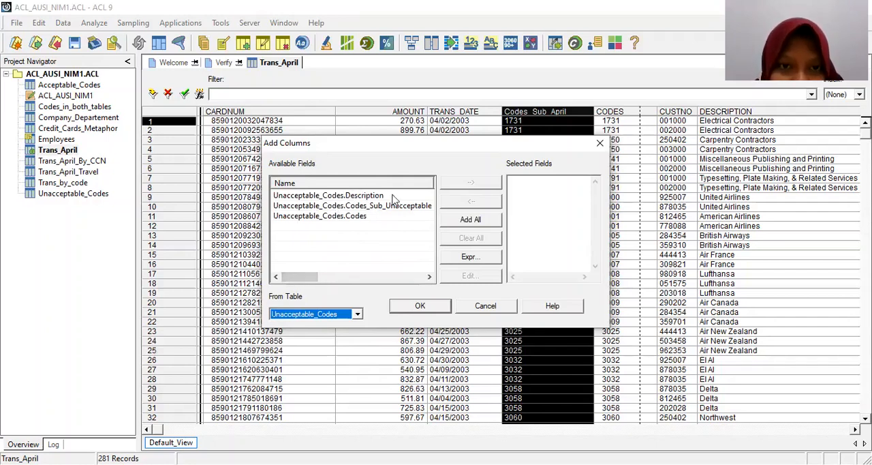
Choose the related field Unacceptable_Codes.Codes_Sub_Unacceptable and add it to the view as a column.
{"action": "left_click_drag", "start_coordinate": [305, 276], "coordinate": [324, 277]}
{"action": "left_click_drag", "start_coordinate": [349, 183], "coordinate": [272, 193]}
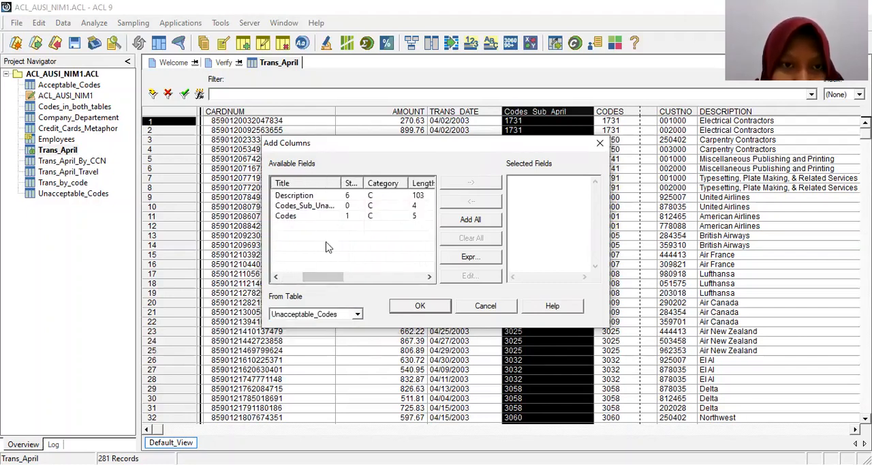
{"action": "double_click", "coordinate": [339, 183]}
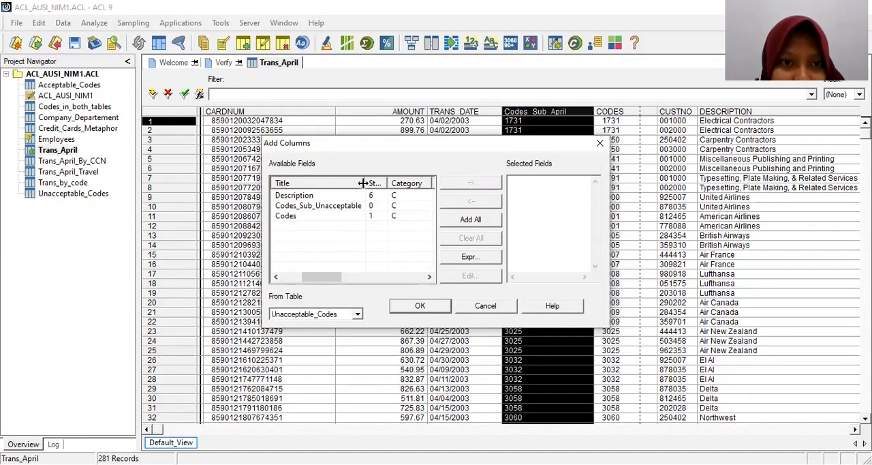
{"action": "left_click_drag", "start_coordinate": [363, 183], "coordinate": [395, 182]}
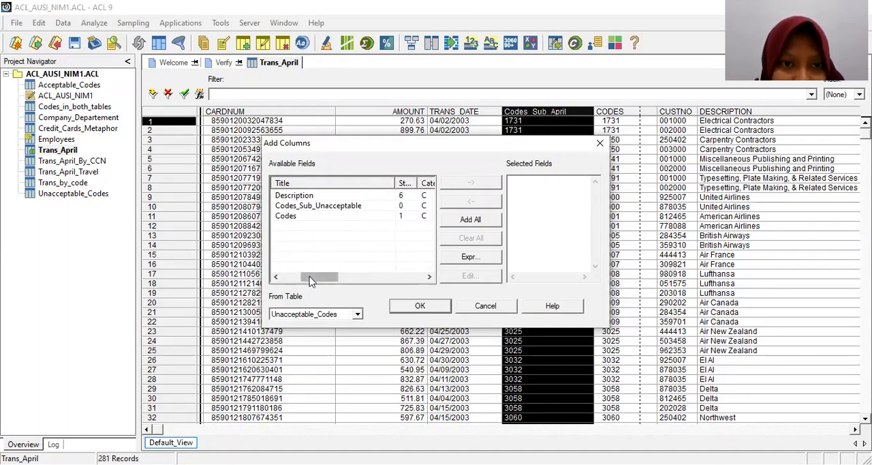
{"action": "left_click_drag", "start_coordinate": [317, 277], "coordinate": [300, 276]}
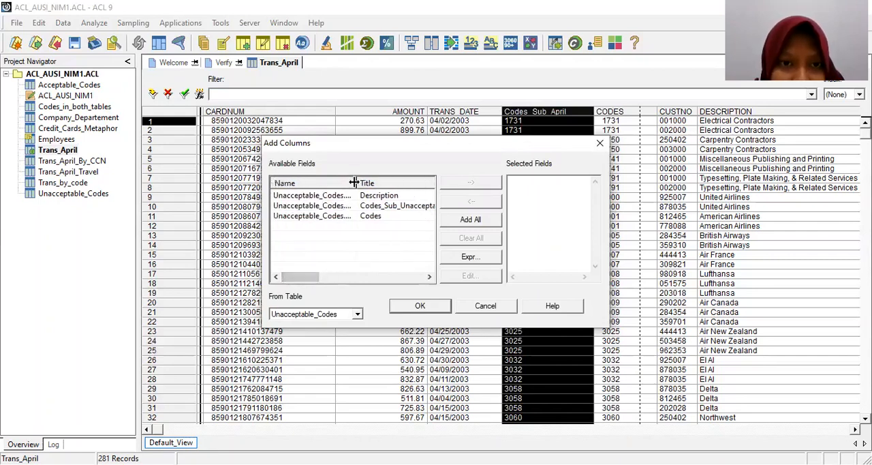
{"action": "double_click", "coordinate": [357, 183]}
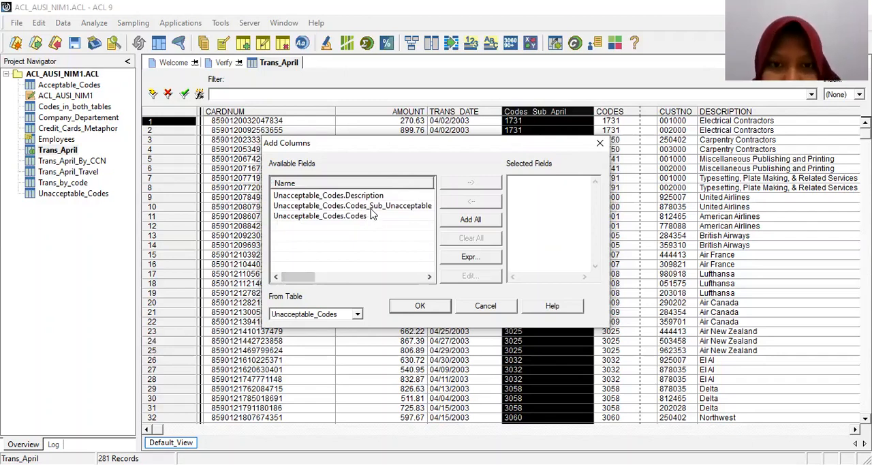
{"action": "double_click", "coordinate": [371, 208]}
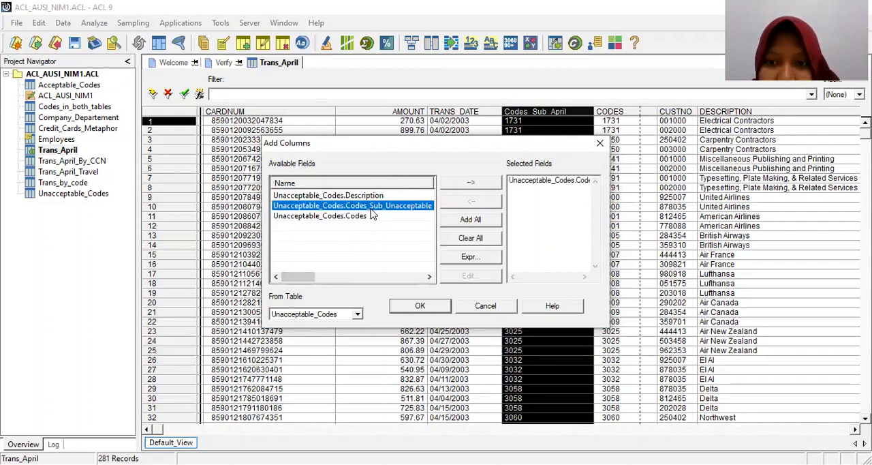
{"action": "left_click", "coordinate": [445, 311]}
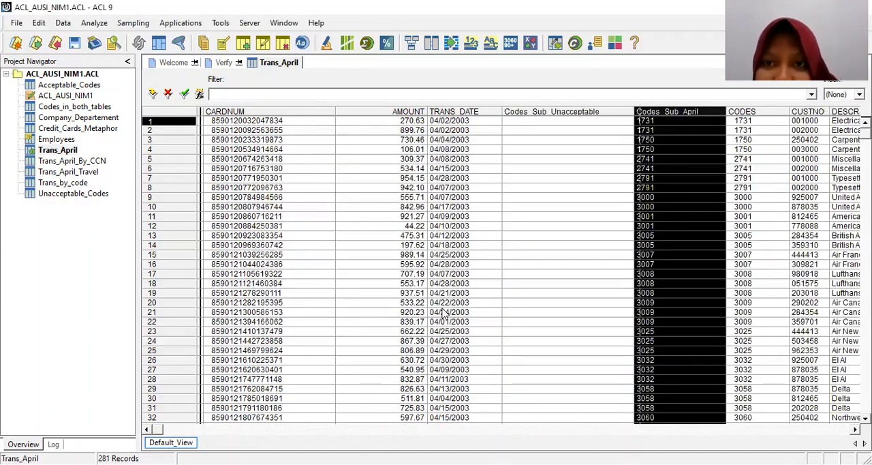
Select the whole Codes_Sub_Unacceptable column in the Trans_April view.
{"action": "left_click", "coordinate": [565, 112]}
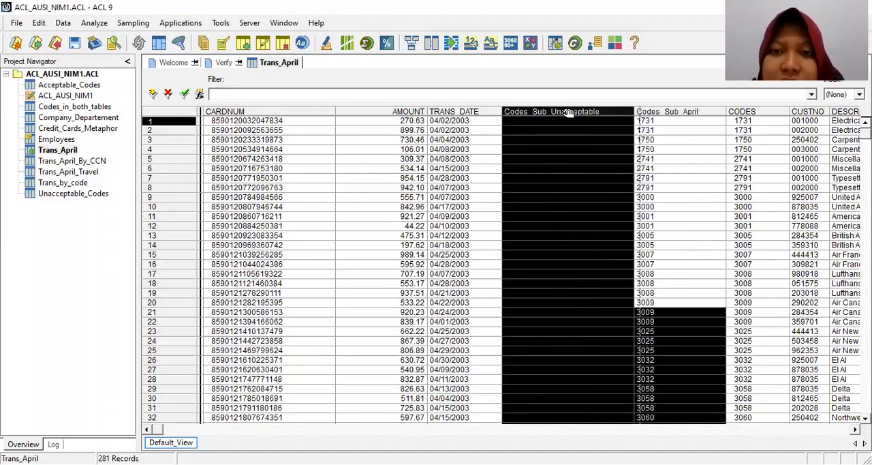
{"action": "left_click", "coordinate": [583, 141]}
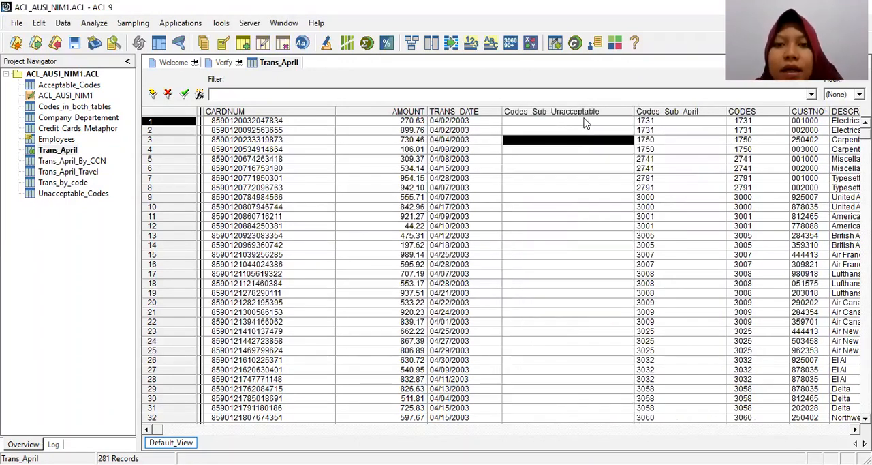
{"action": "left_click", "coordinate": [584, 115]}
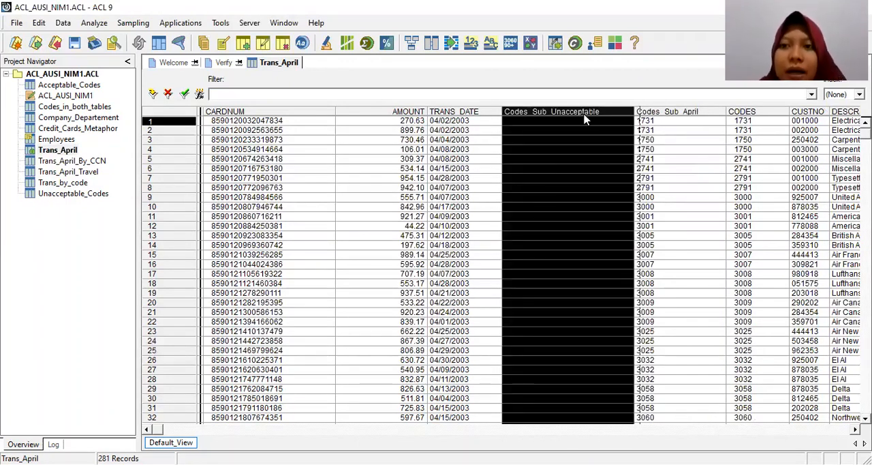